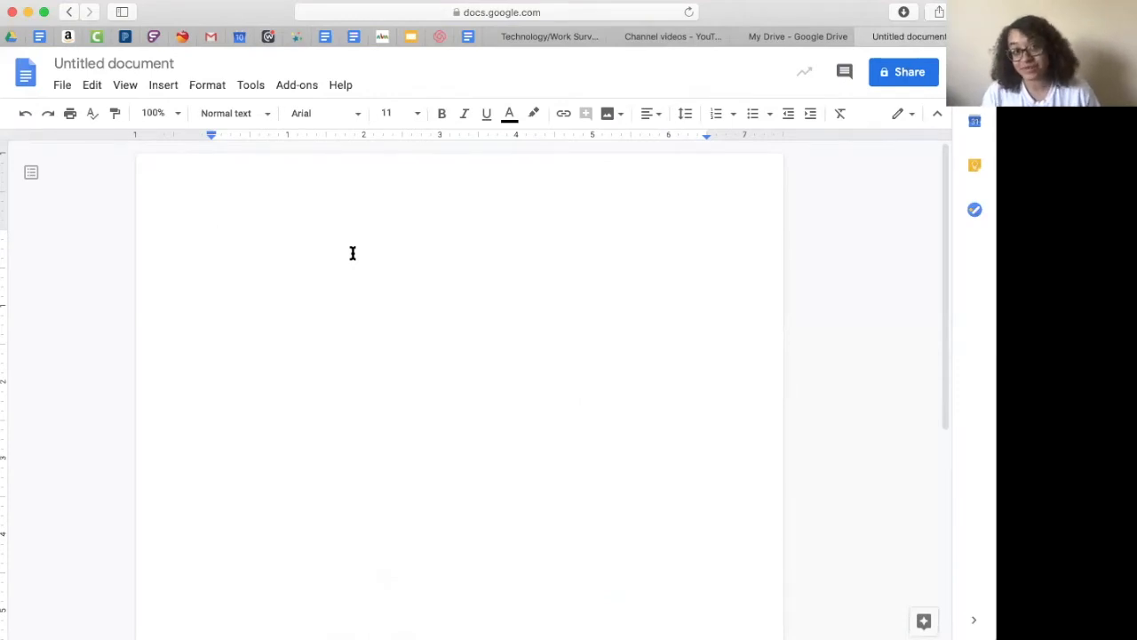
Rename the untitled document as Google Doc Example and return to the document body
left_click(98, 64)
type("Go")
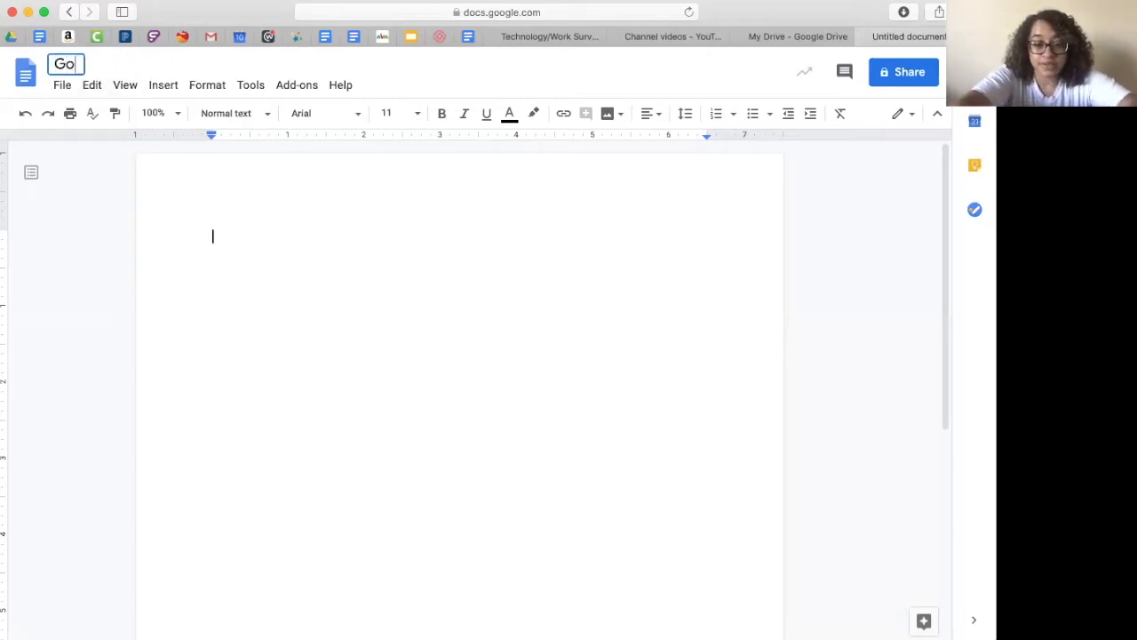
type("ogle Doc Example")
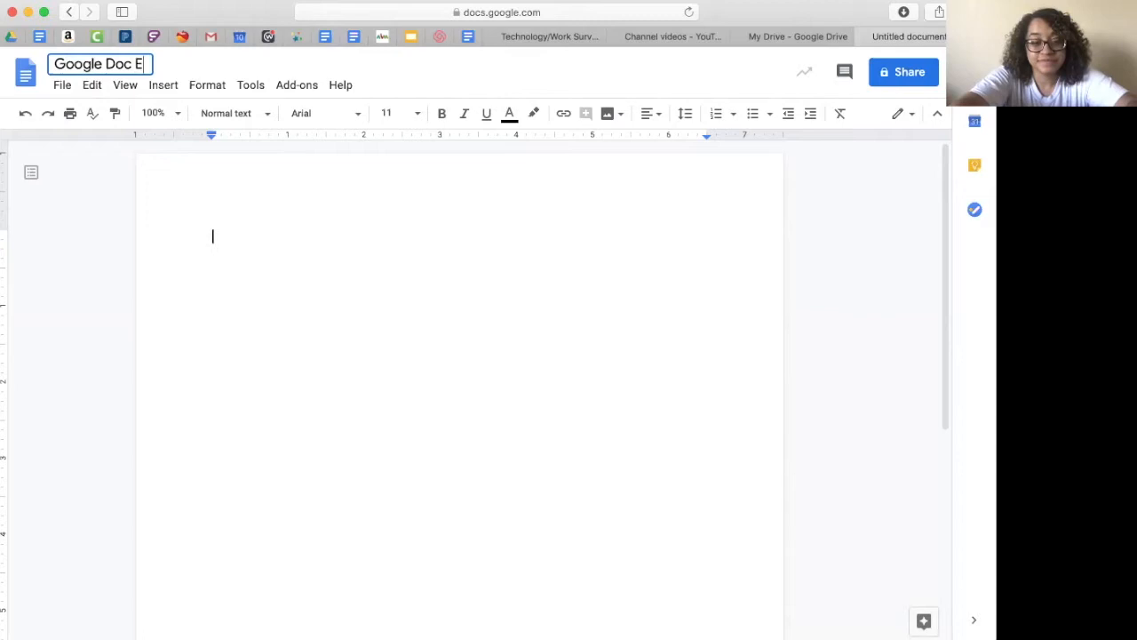
left_click(245, 245)
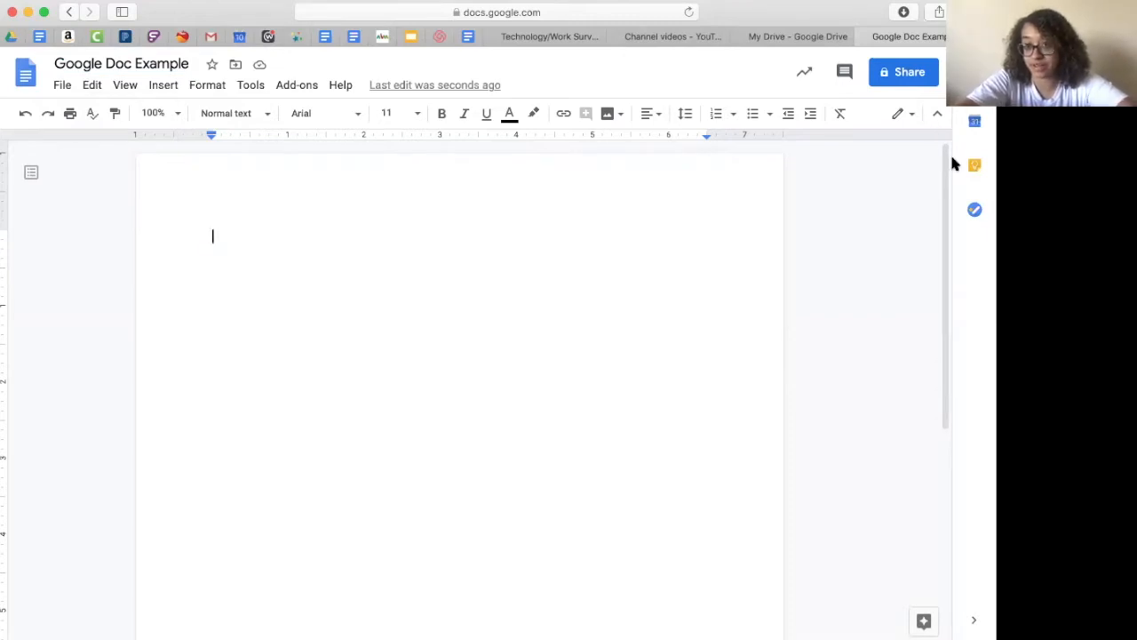
Open Google in a new browser tab and search for images of black cats
key("super+t")
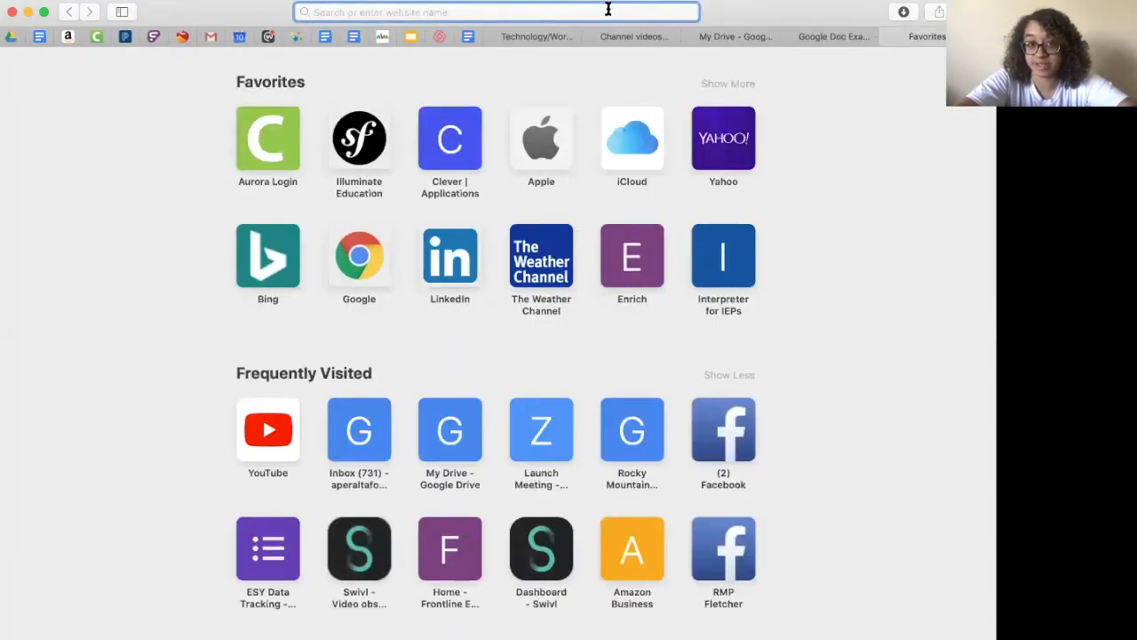
type("google")
key("Return")
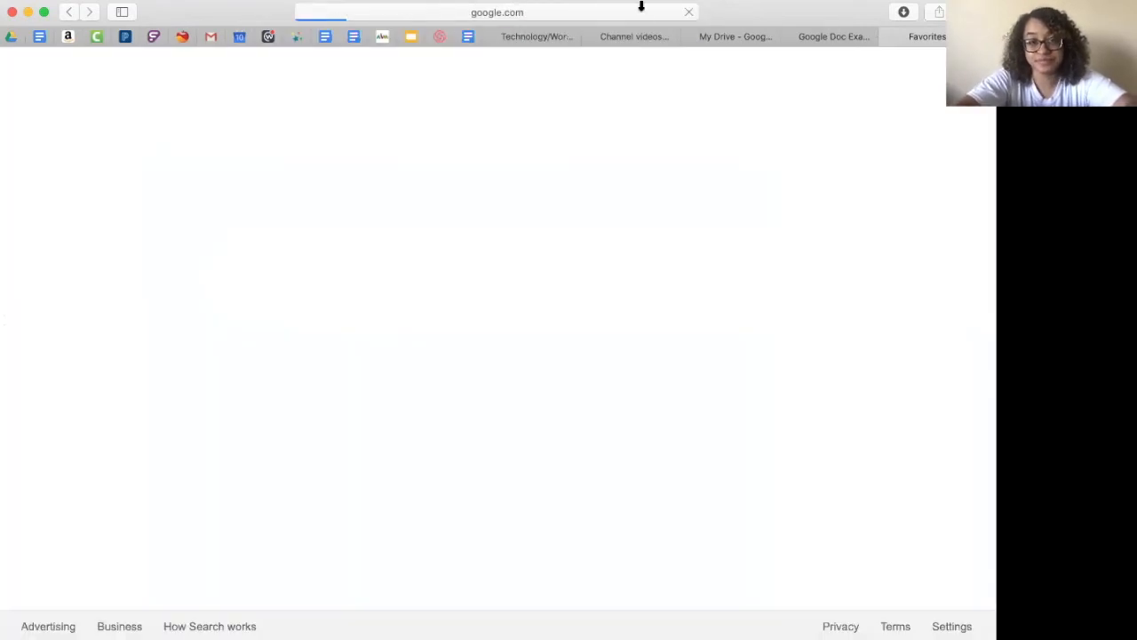
left_click(419, 288)
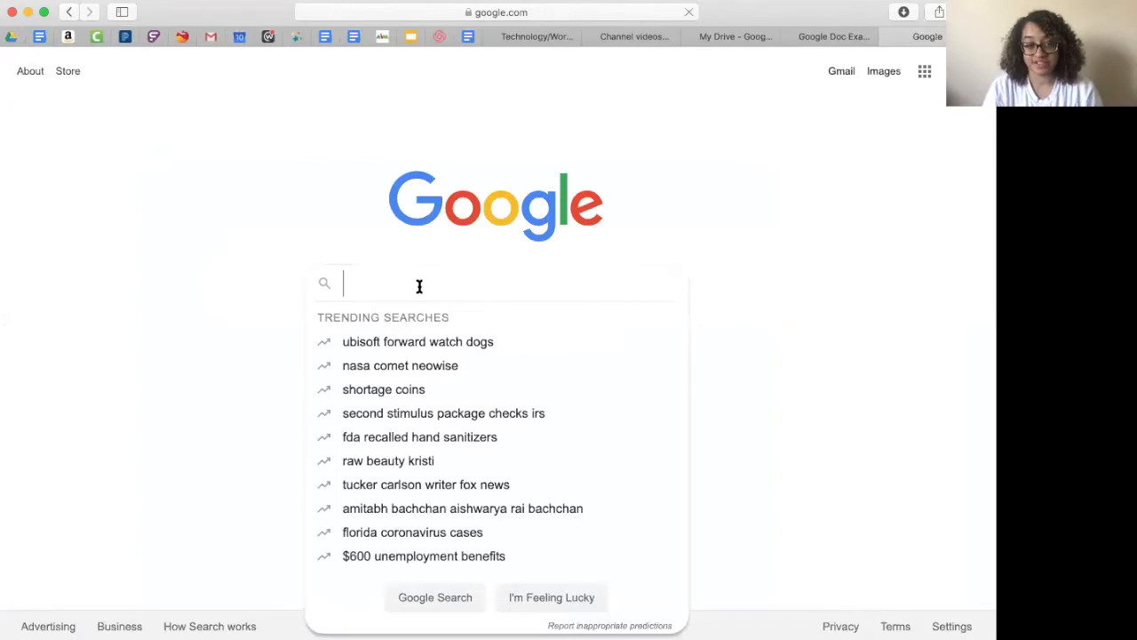
type("black ")
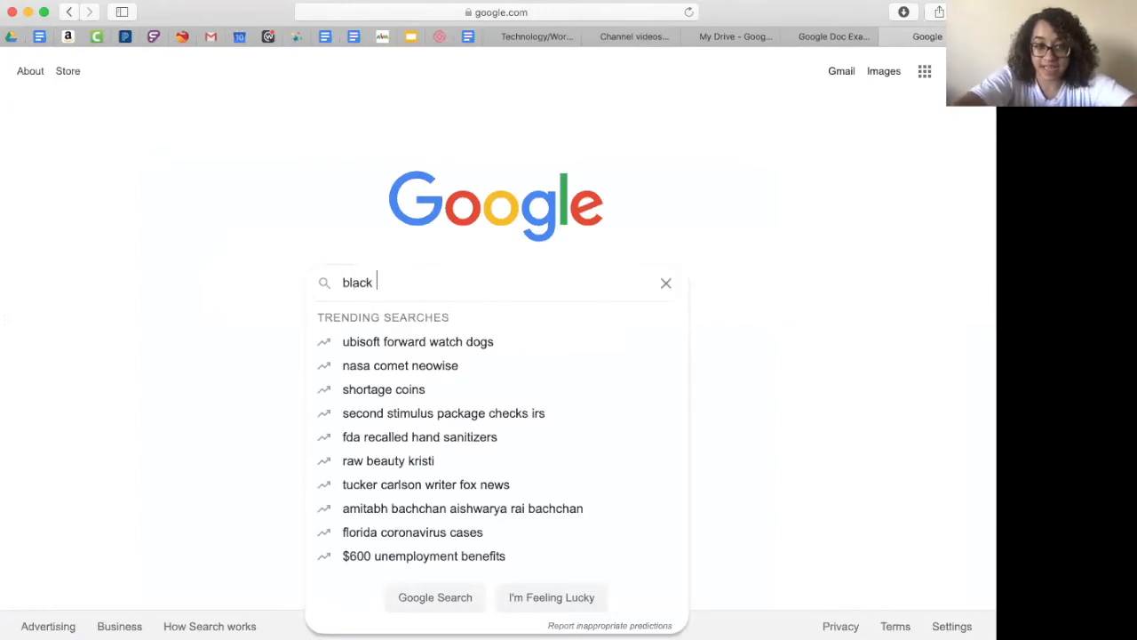
type("cats")
key("Return")
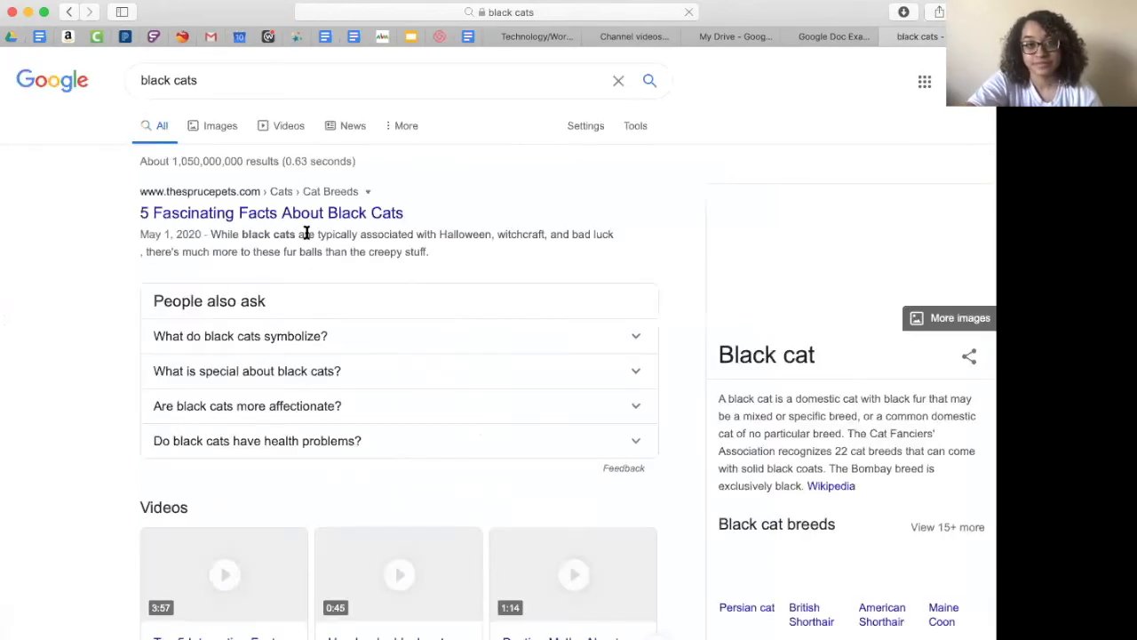
left_click(215, 131)
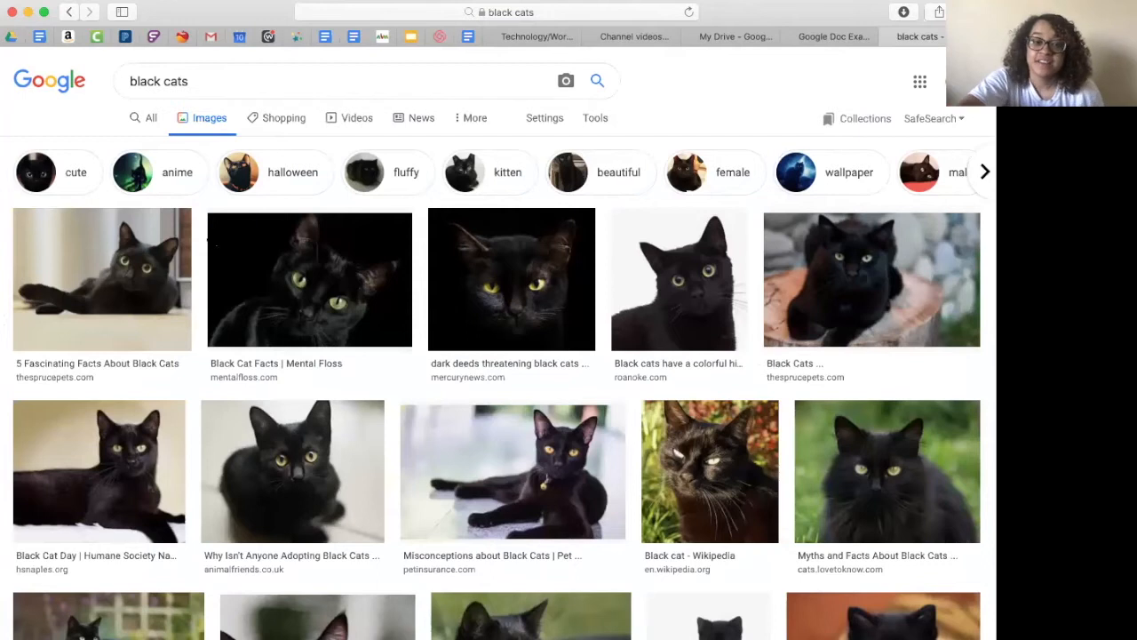
Enlarge the first black cat photo, capture a screenshot of it, and paste it into the Google Doc Example document
left_click(123, 300)
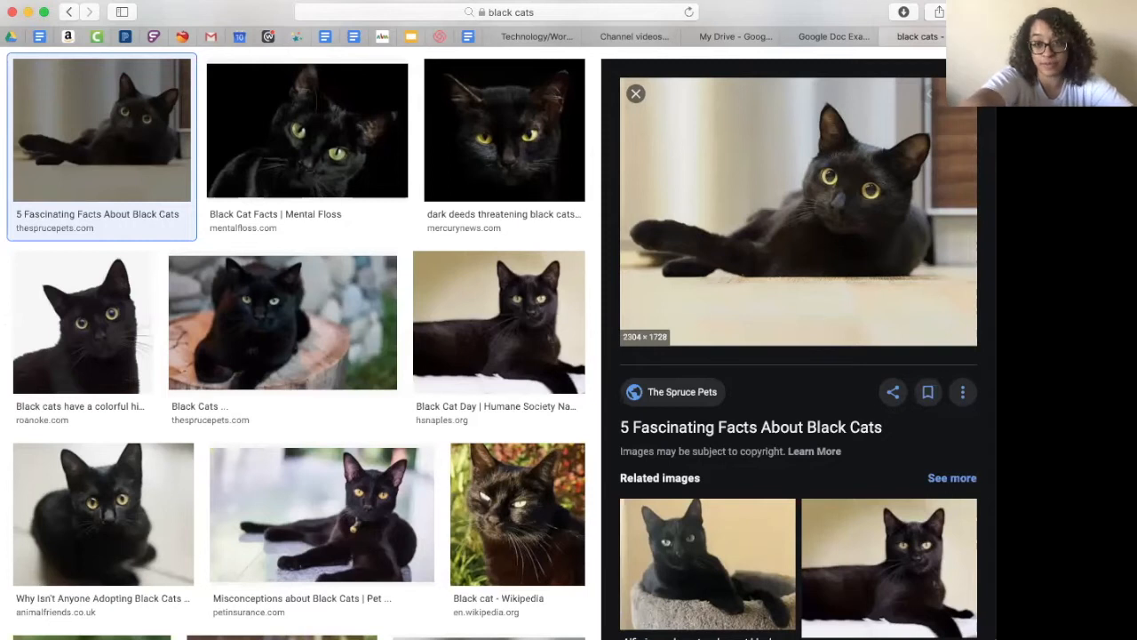
key("super+shift+4")
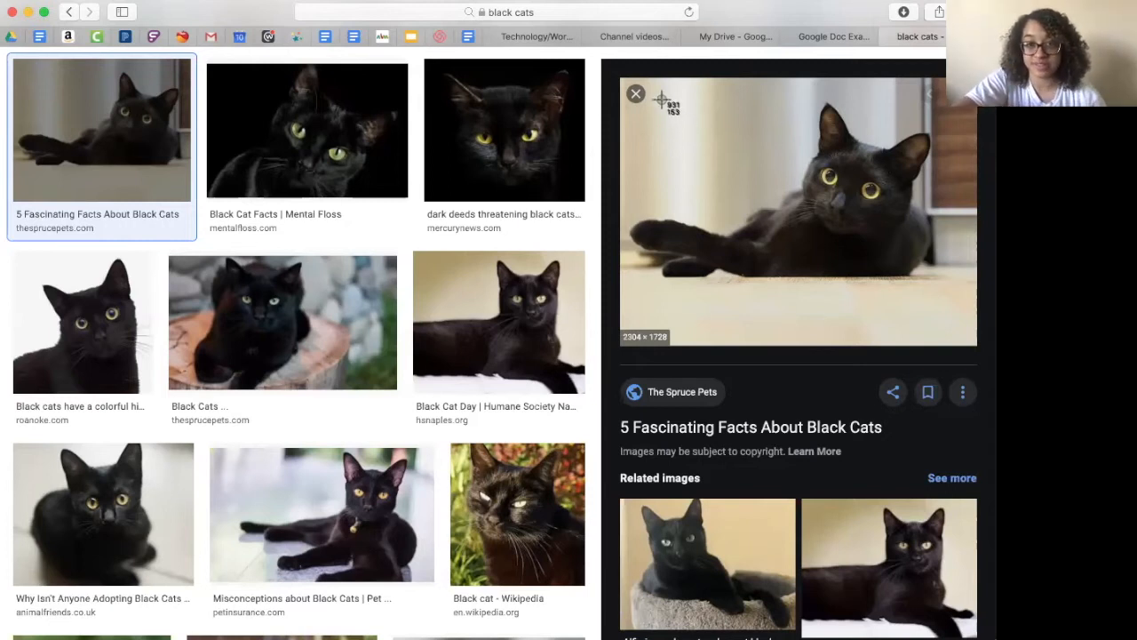
left_click_drag(651, 87, 944, 330)
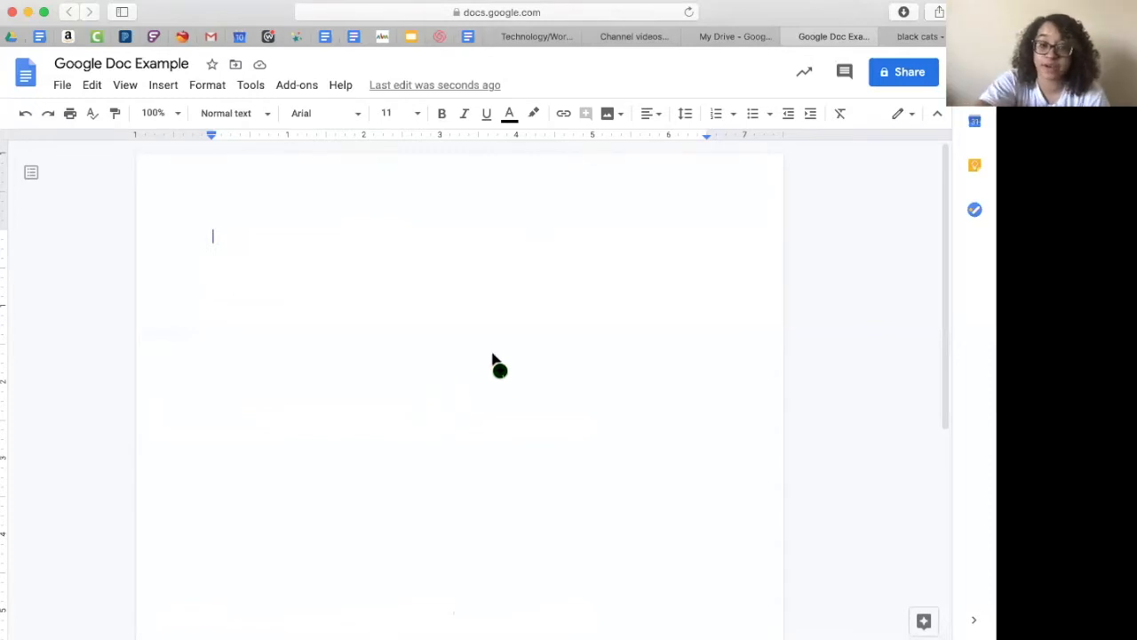
key("super+v")
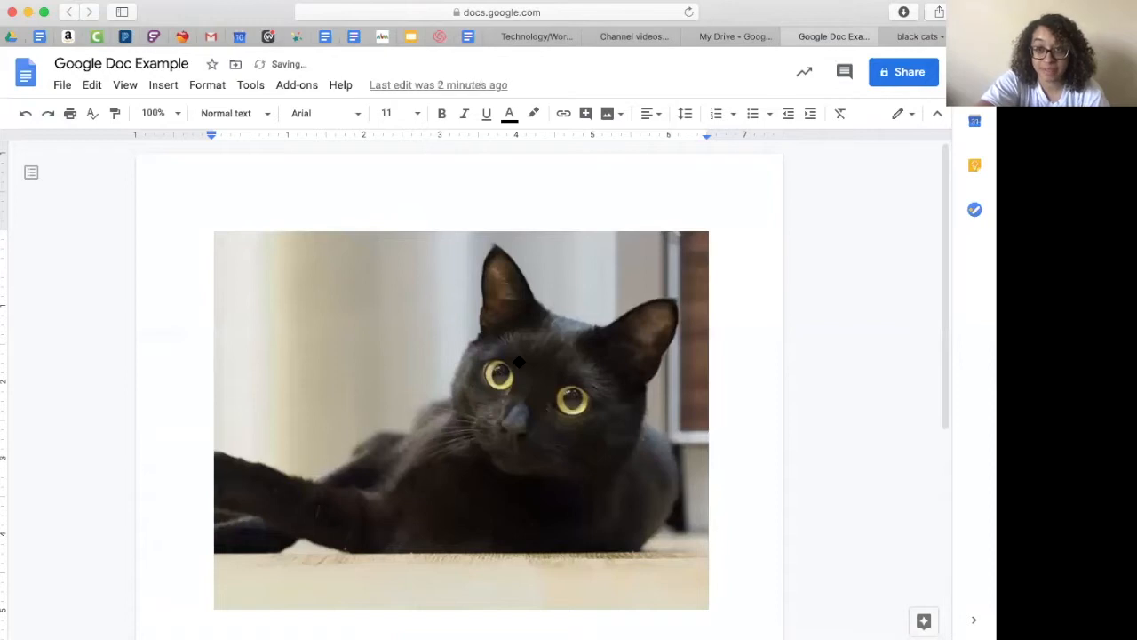
Shrink the black cat picture proportionally to about 3 inches wide and place the cursor after it
left_click(543, 358)
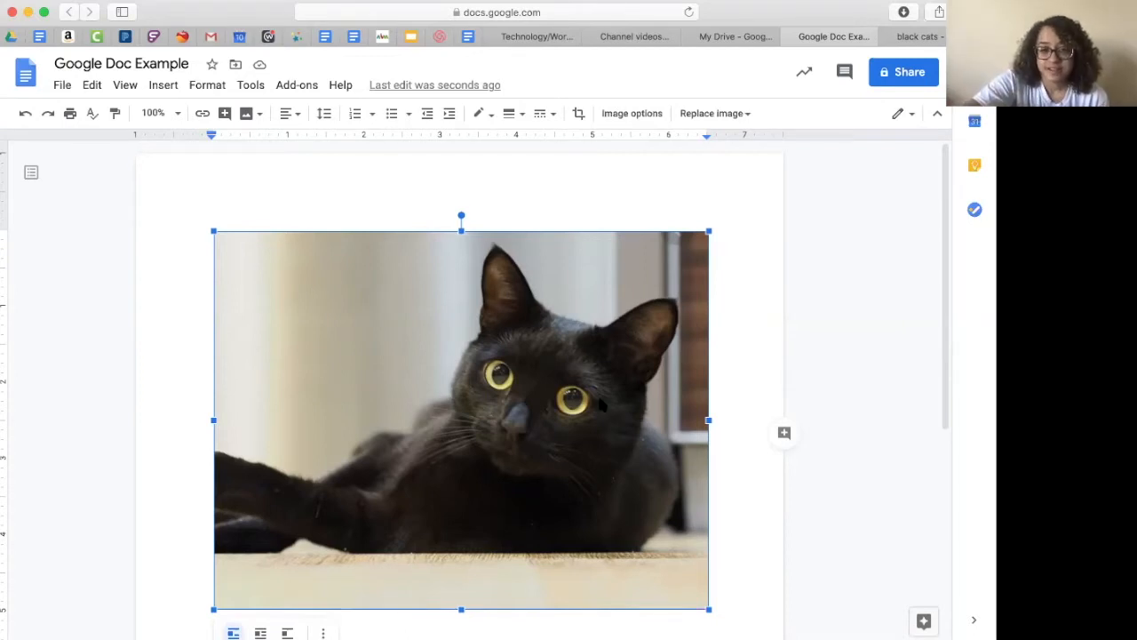
left_click(761, 521)
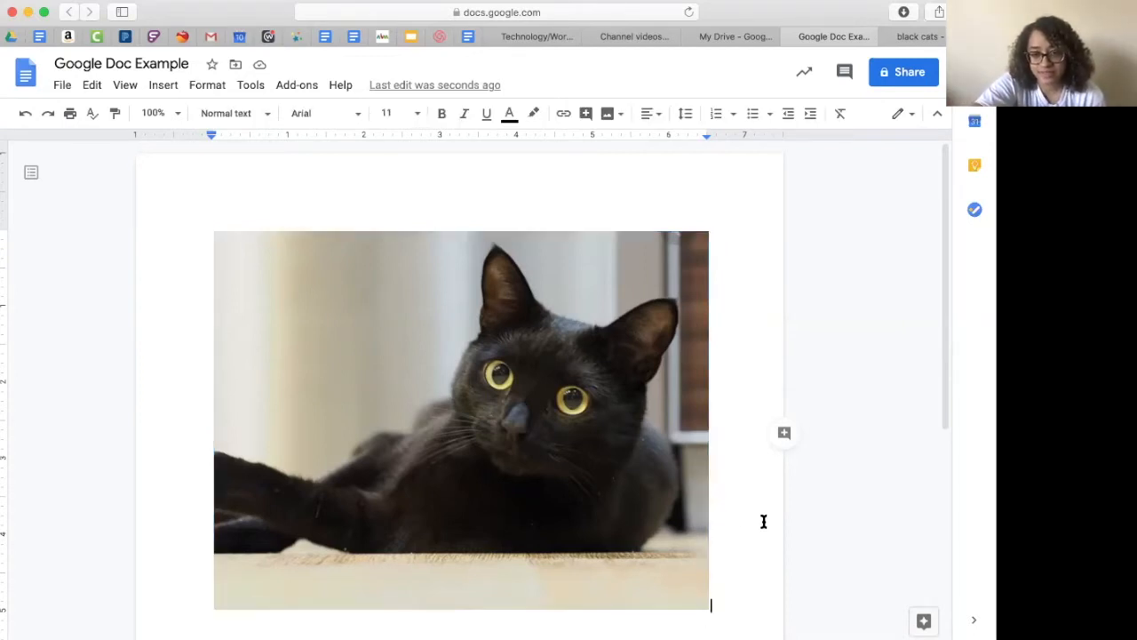
scroll(499, 400, "down", 5)
scroll(499, 400, "up", 5)
left_click(498, 400)
scroll(500, 404, "down", 1)
scroll(500, 404, "down", 1)
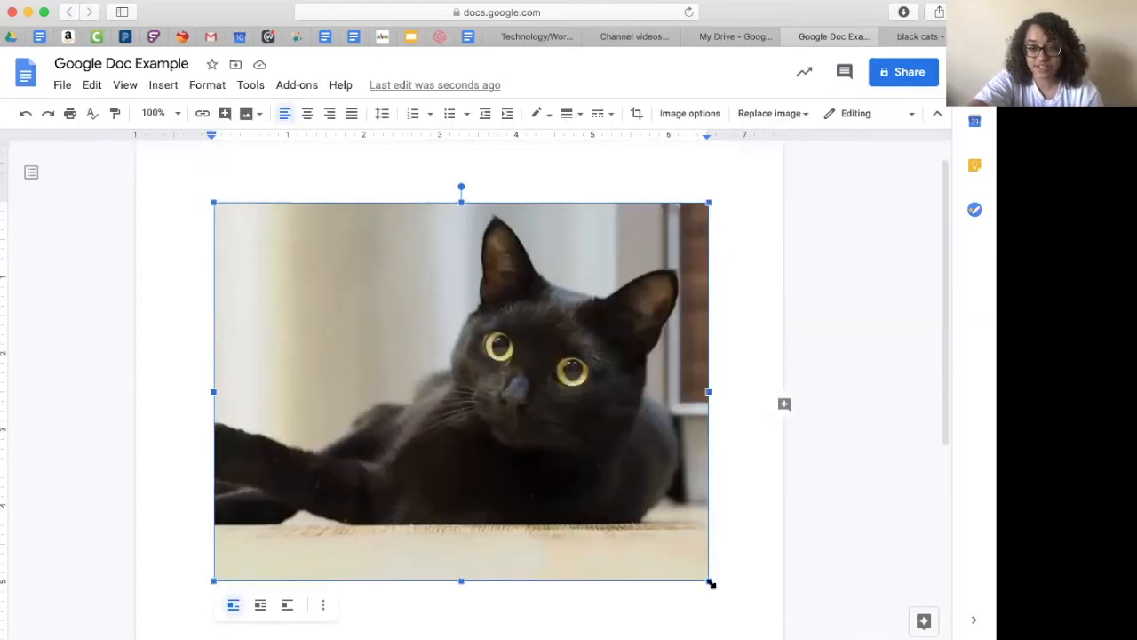
left_click_drag(711, 583, 444, 377)
left_click(533, 381)
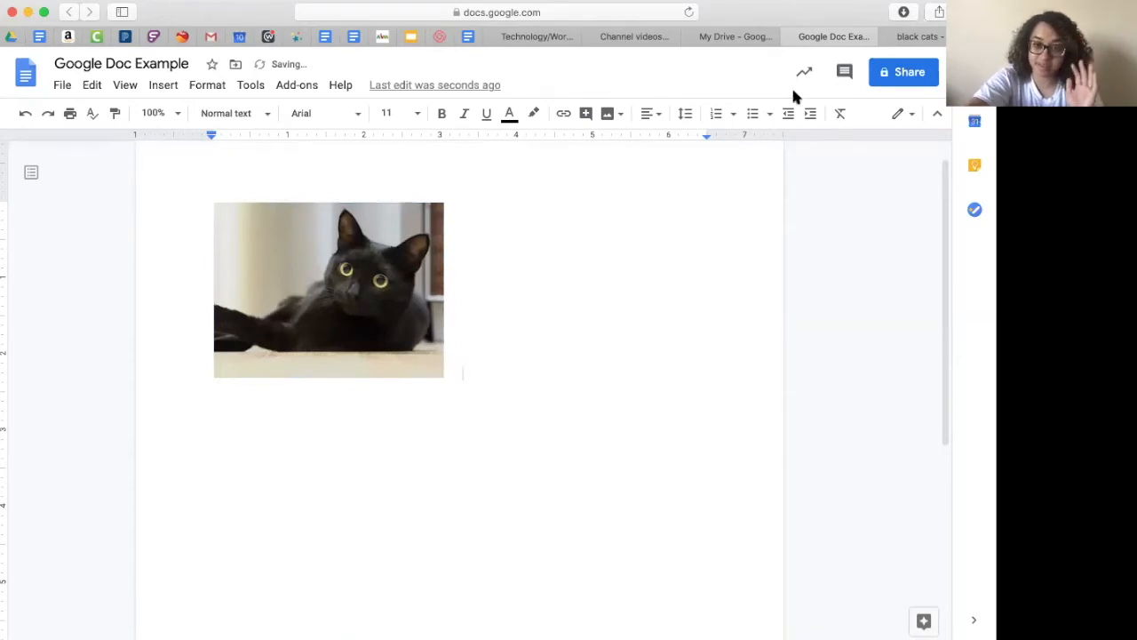
Get a screenshot of the Catster mackerel tabby photo from the tabby cats image results and paste it after the black cat picture
left_click(915, 37)
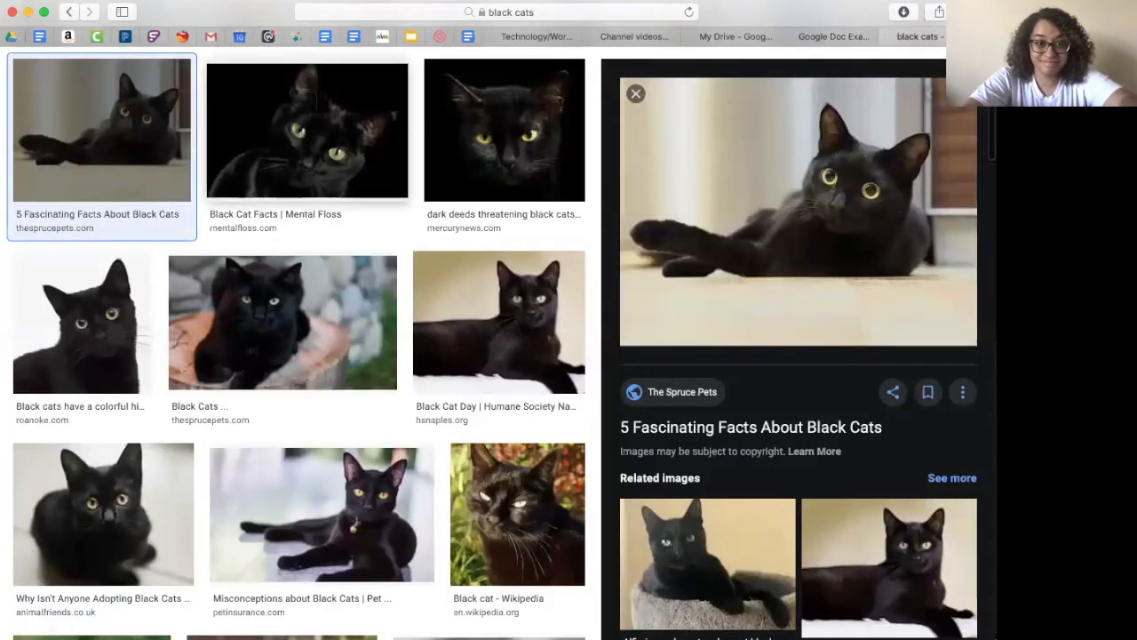
scroll(367, 152, "up", 3)
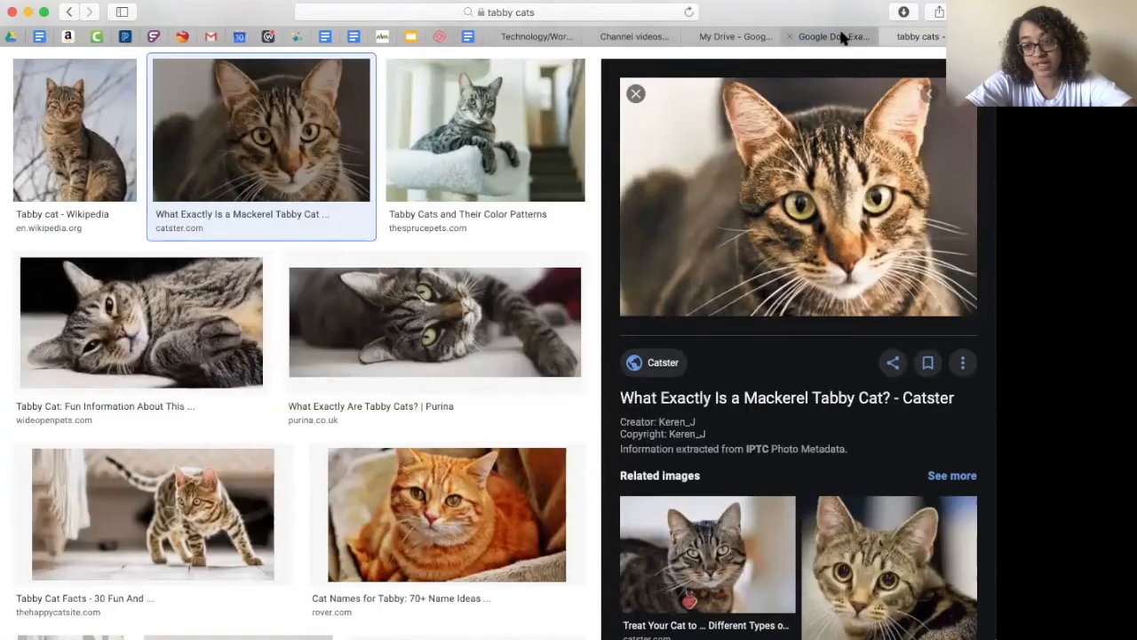
left_click(831, 36)
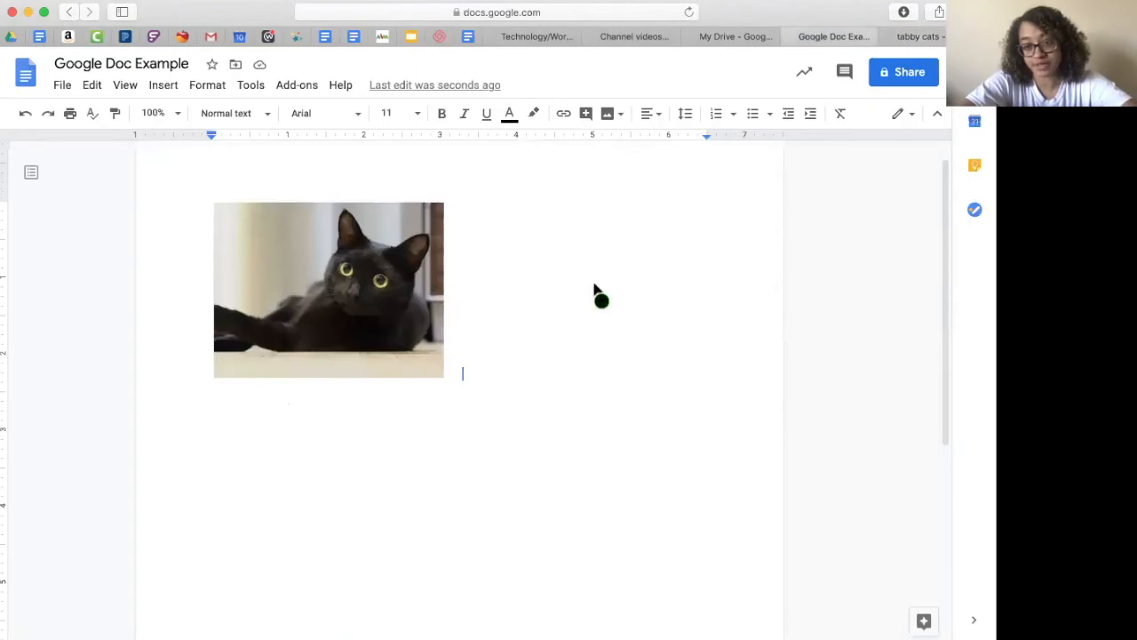
key("super+v")
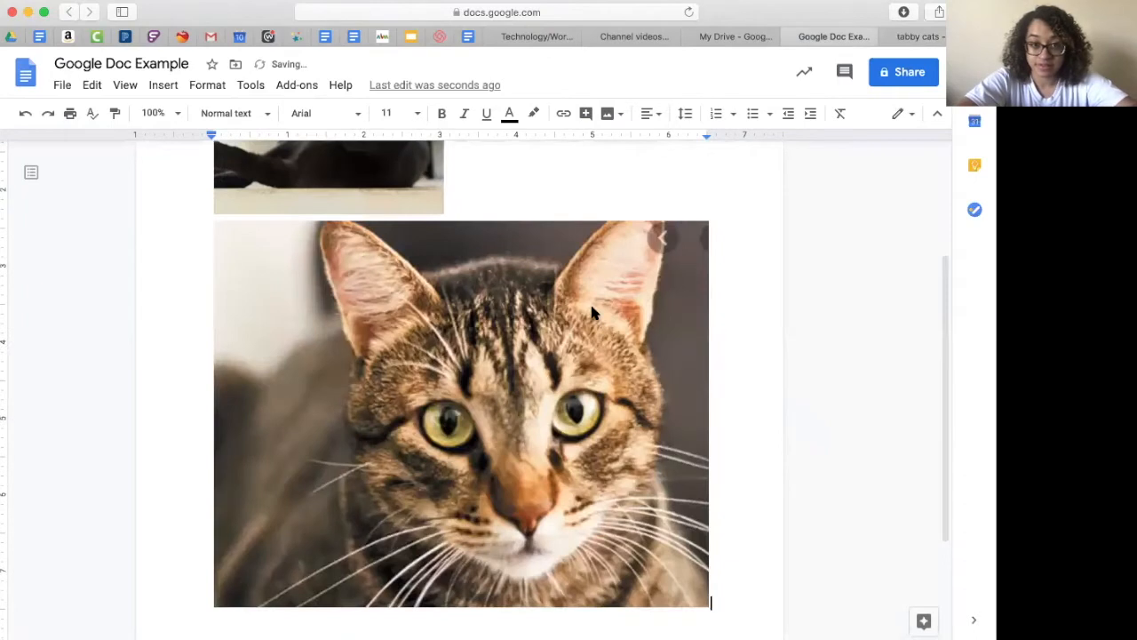
Shrink the tabby cat picture to about 3 inches wide so it fits beside the black cat picture
left_click(595, 303)
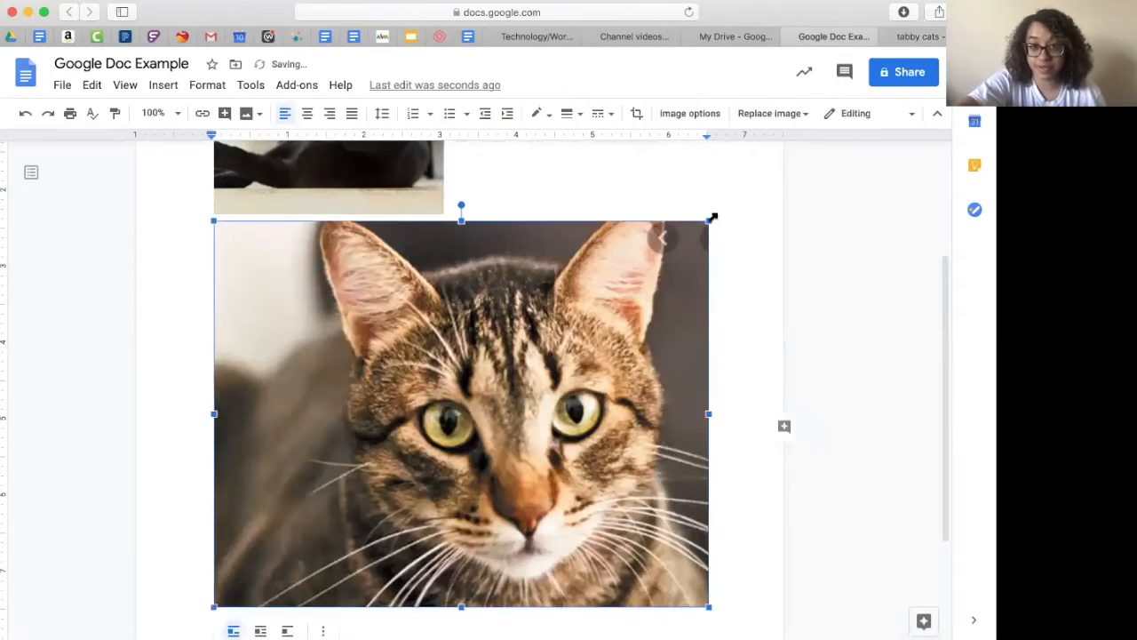
left_click_drag(709, 221, 331, 430)
scroll(744, 228, "up", 3)
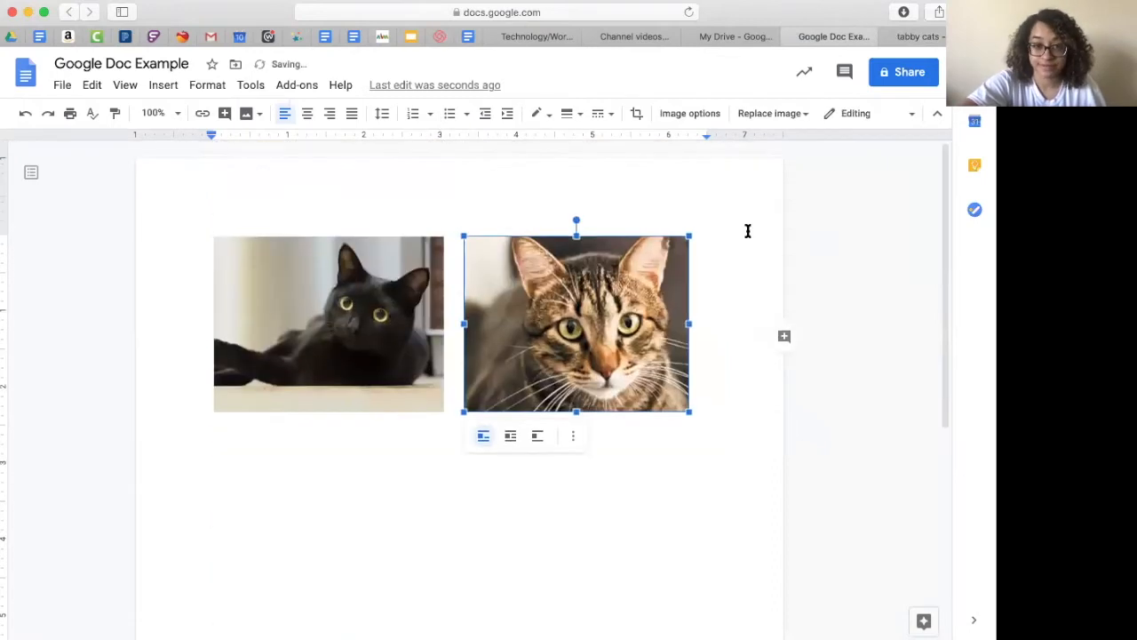
left_click(714, 364)
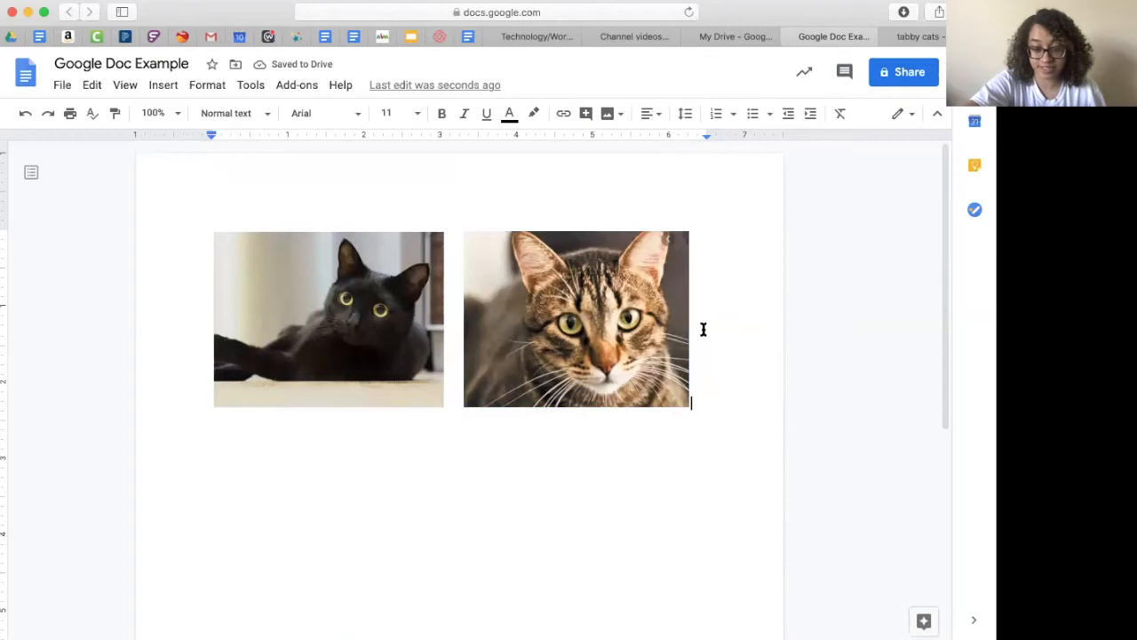
Delete the black cat picture and undo the deletion
left_click(198, 388)
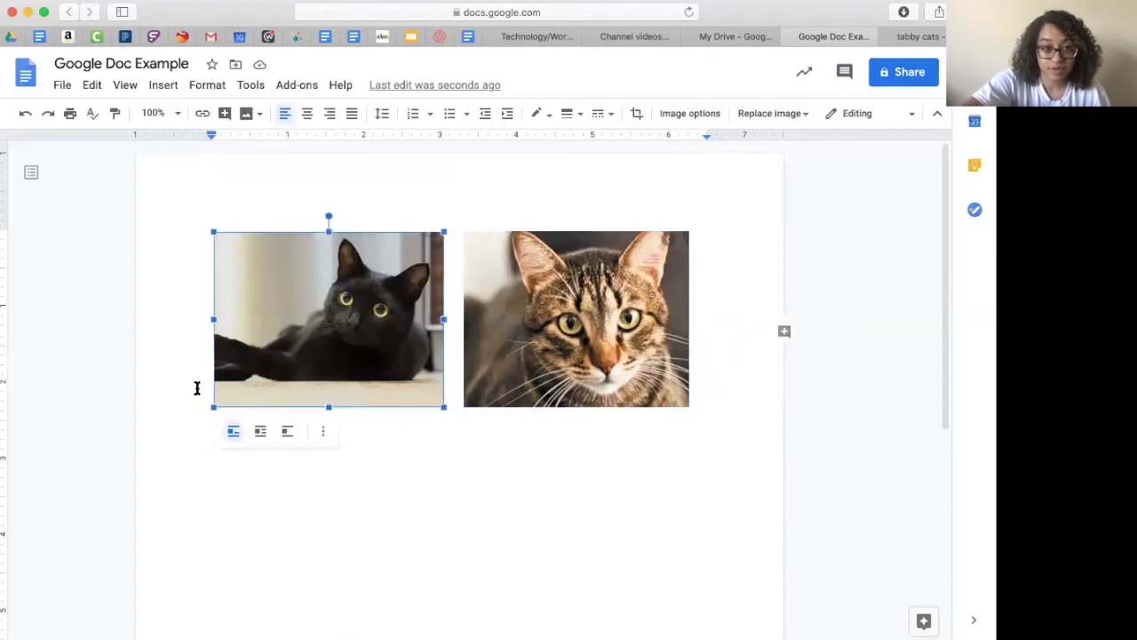
key("BackSpace")
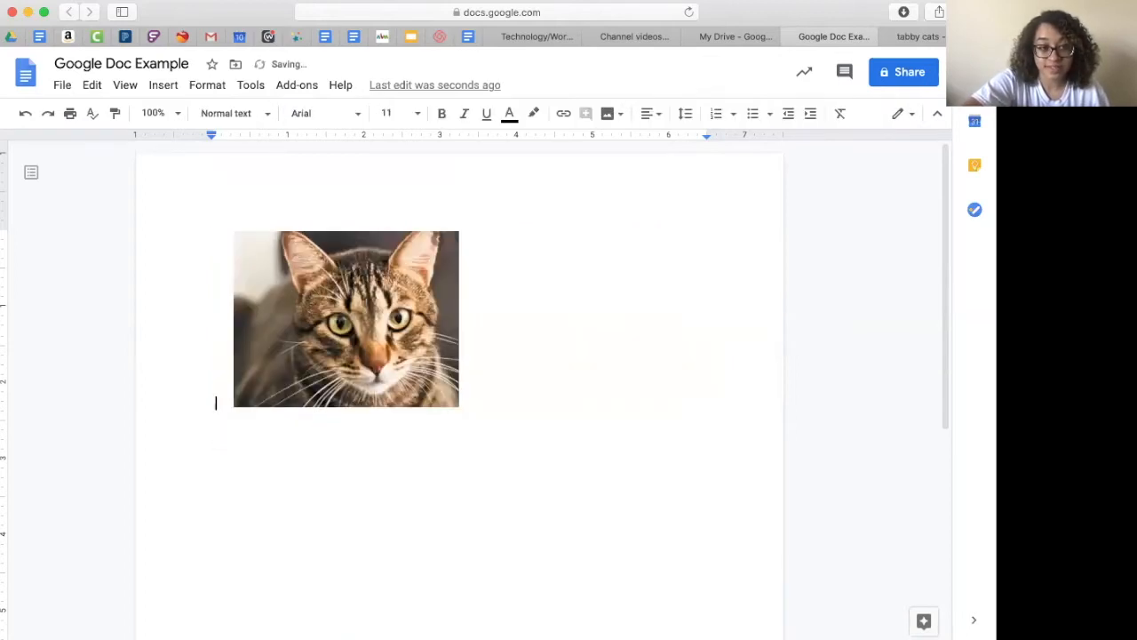
key("super+z")
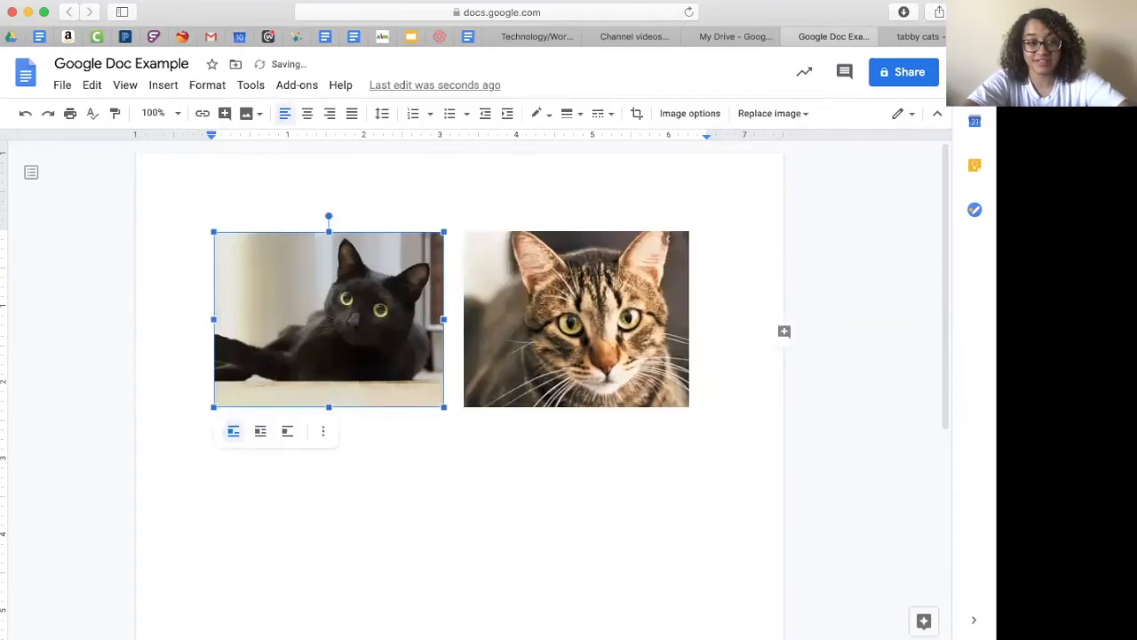
Start an empty line below the two cat pictures
left_click(761, 485)
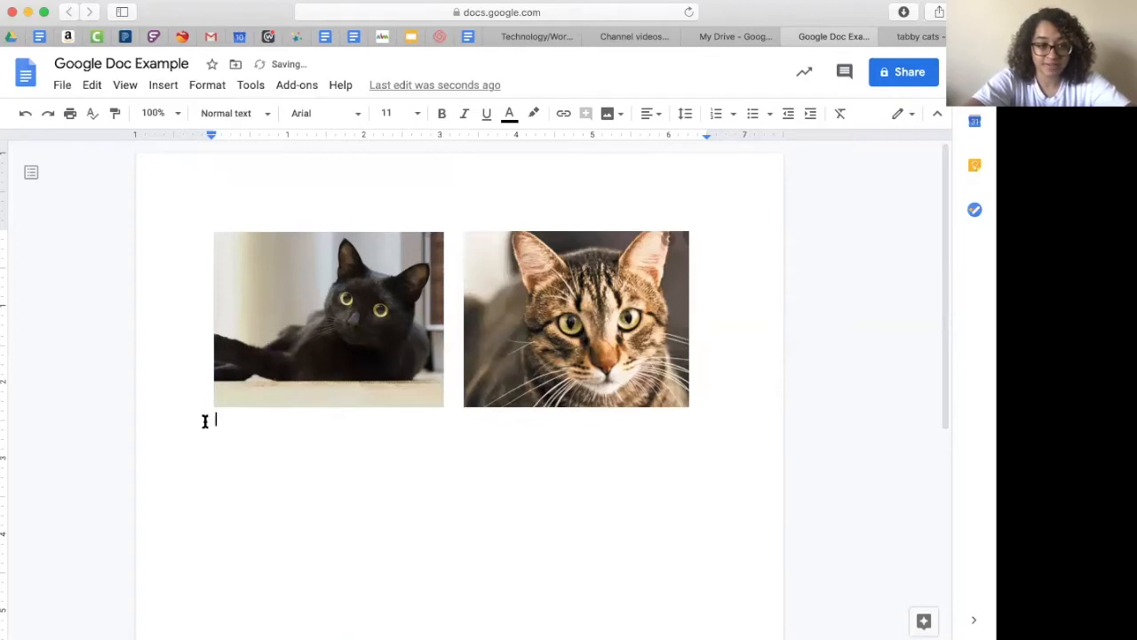
left_click_drag(218, 417, 173, 414)
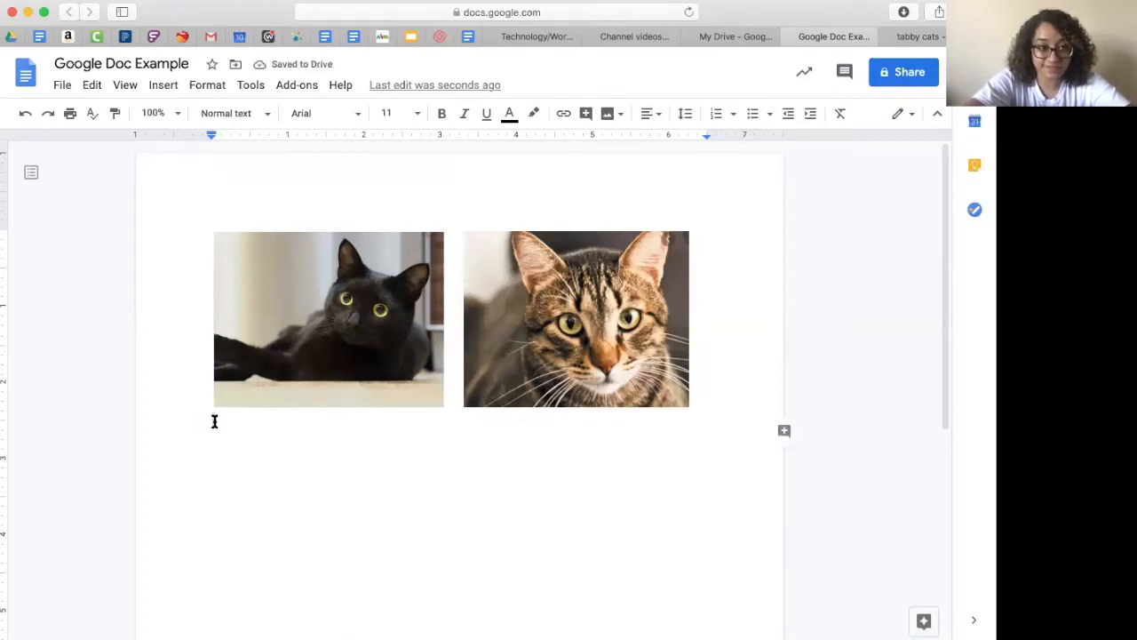
left_click(200, 391)
left_click(358, 417)
Remove the black cat picture again, restore it with undo, and put the cursor back on the empty line below
left_click(200, 390)
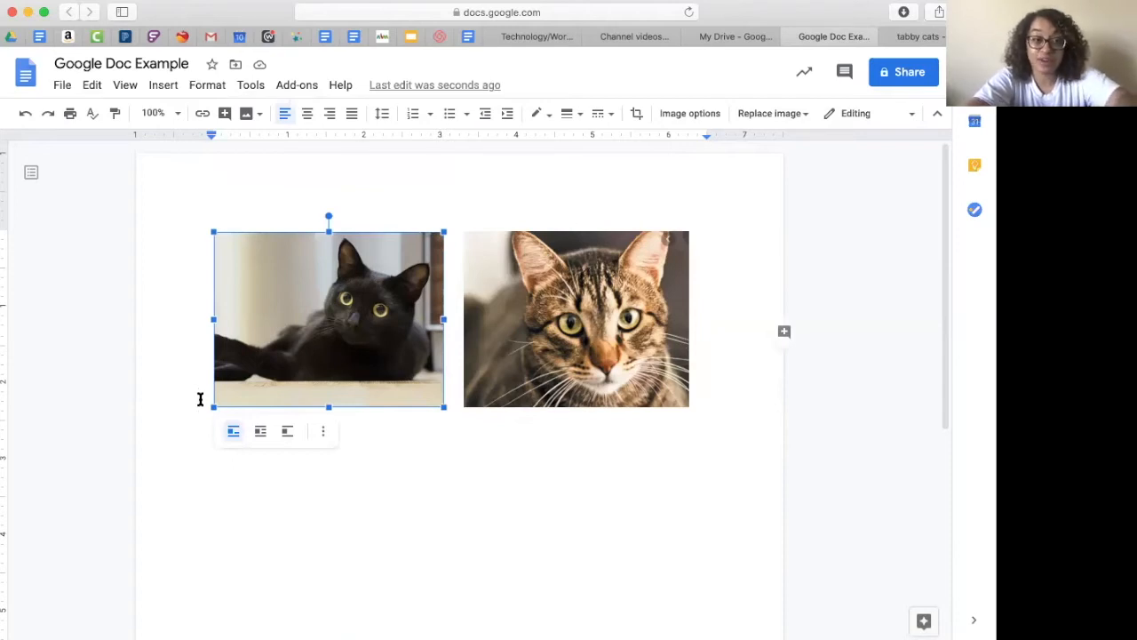
key("BackSpace")
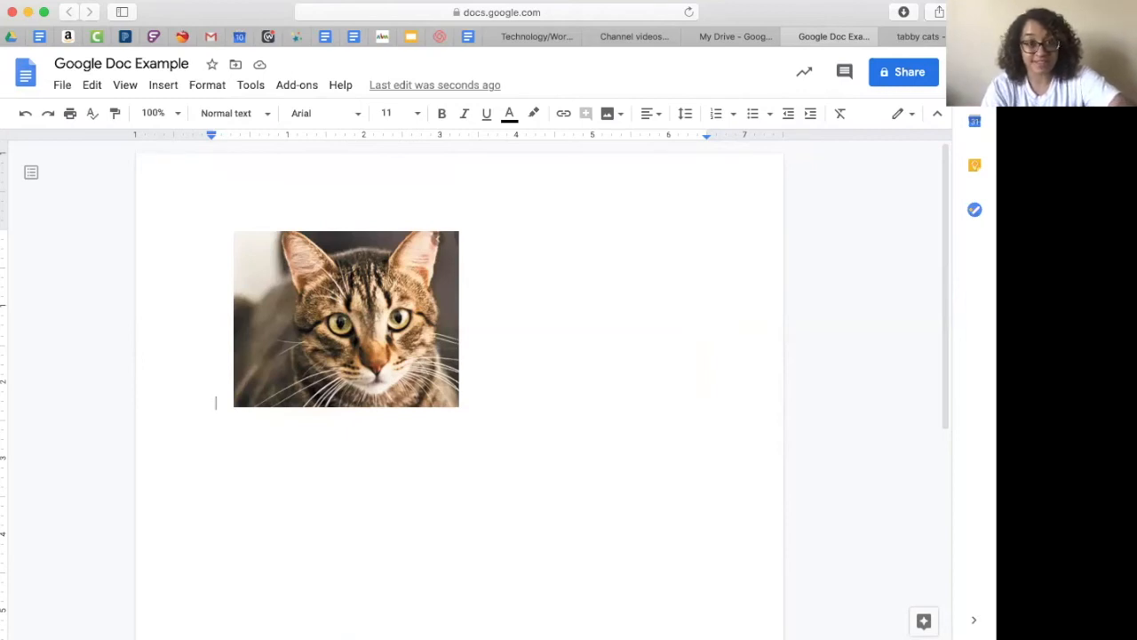
key("super+z")
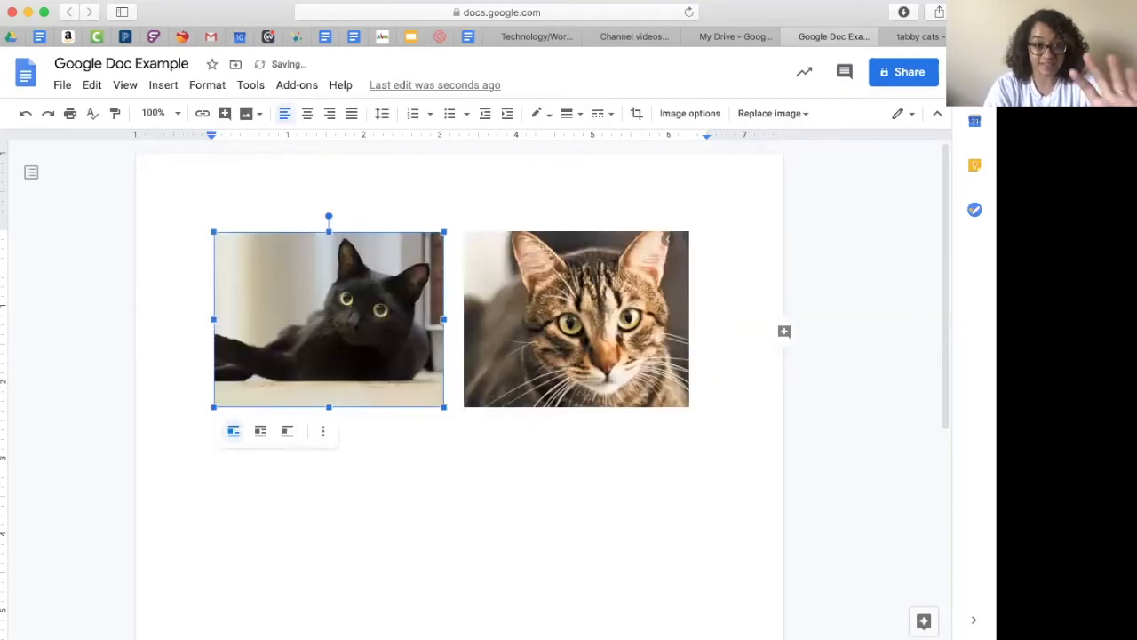
left_click(399, 442)
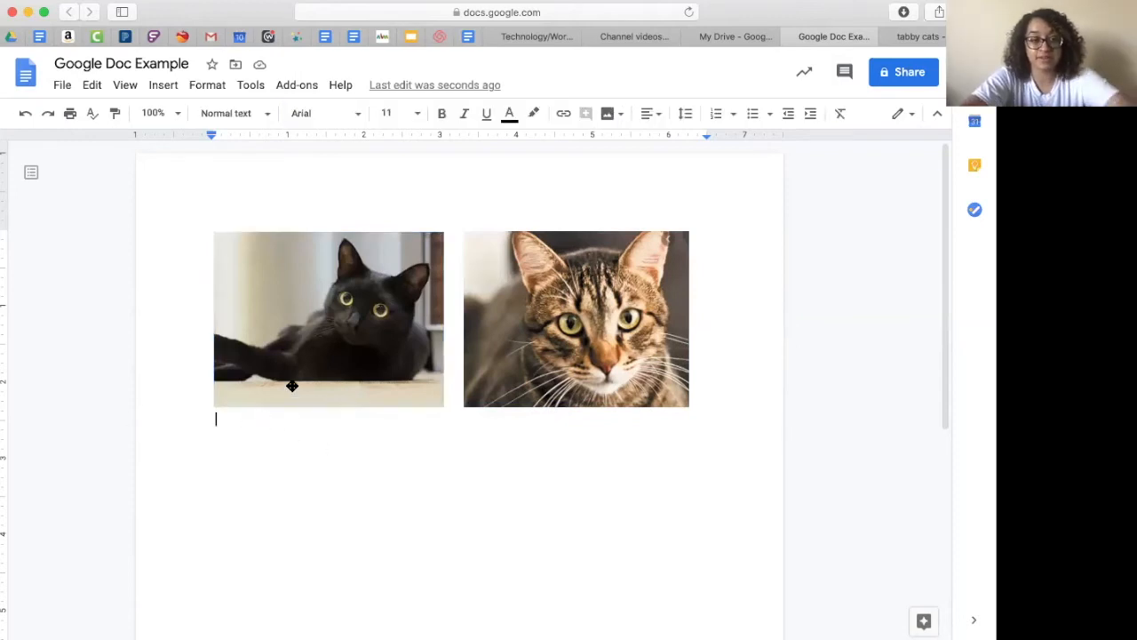
left_click(307, 345)
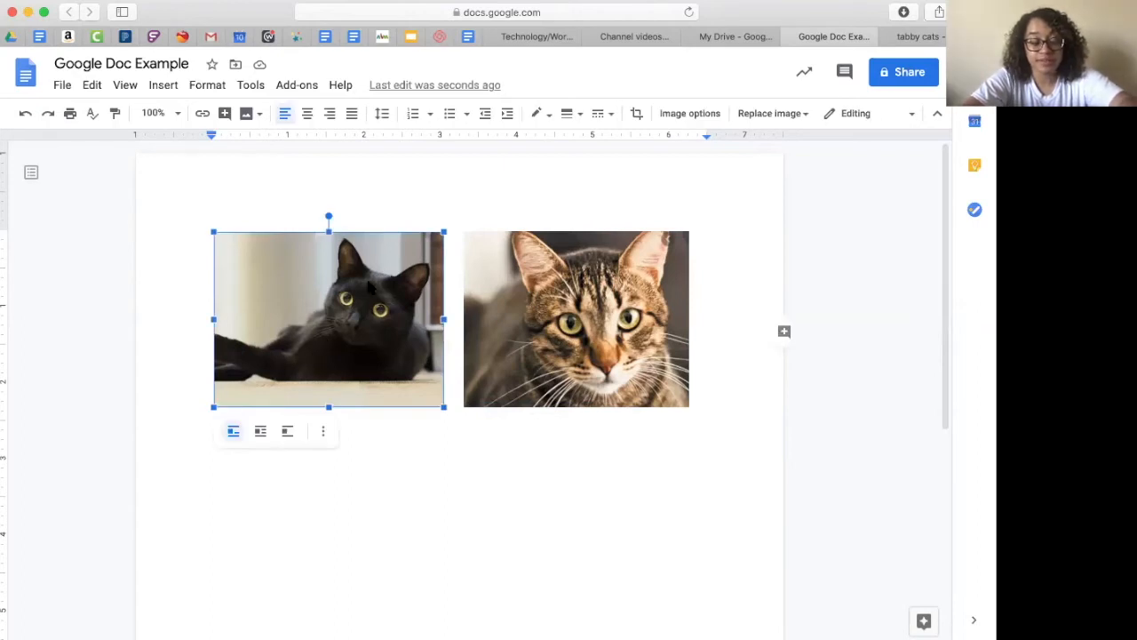
left_click(367, 419)
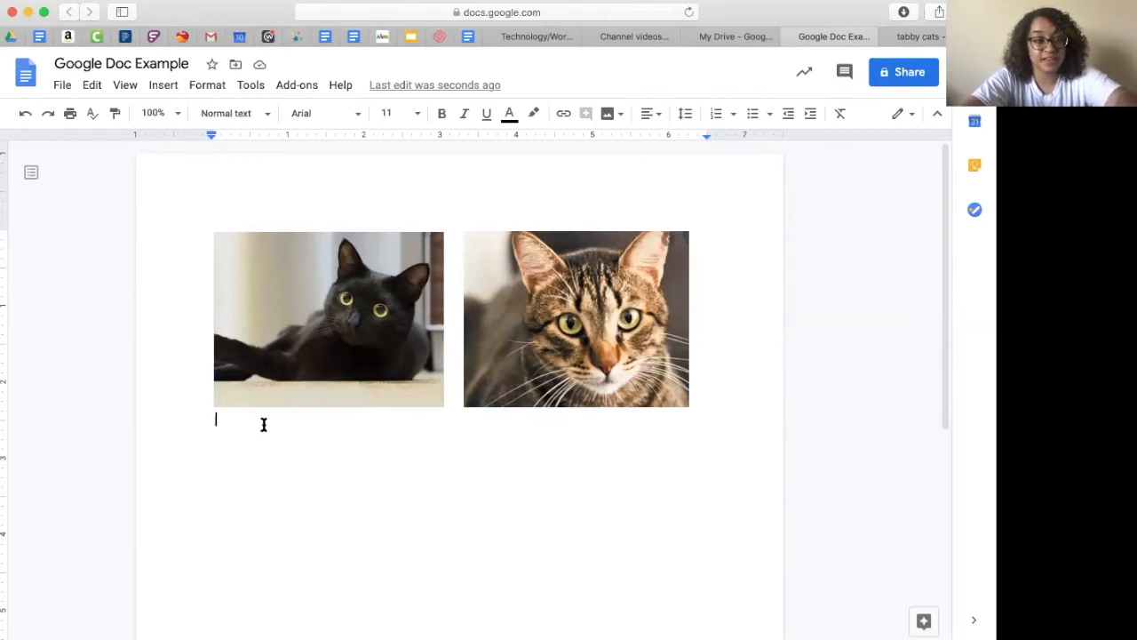
Paste a copy of the black cat picture on the empty line below the first black cat picture
key("super+v")
left_click(196, 457)
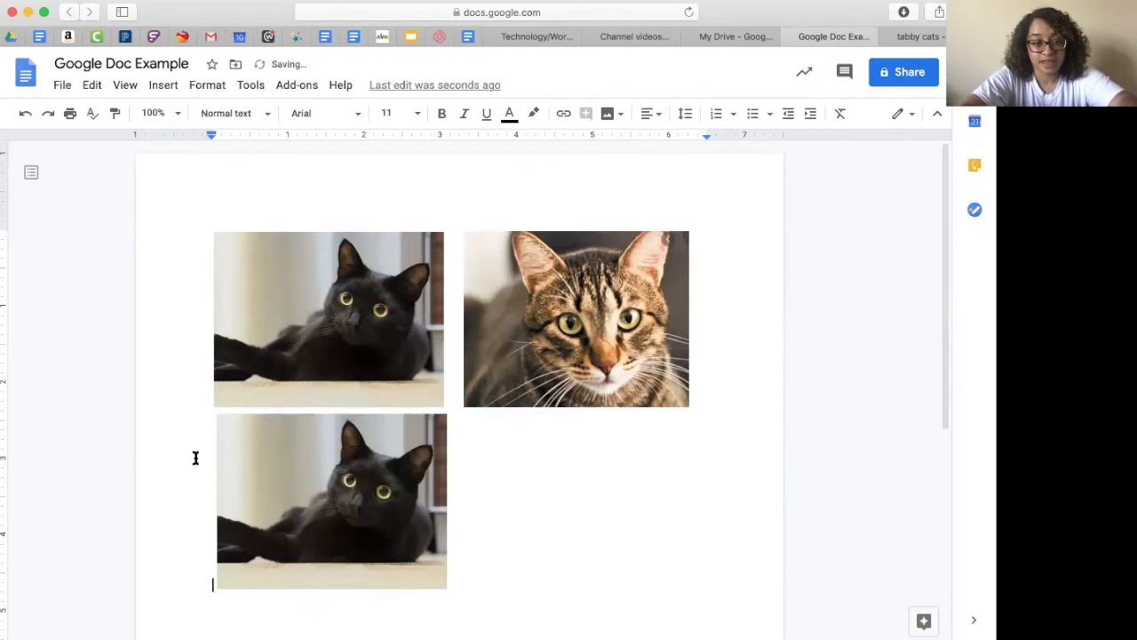
left_click(191, 384)
triple_click(191, 385)
double_click(191, 384)
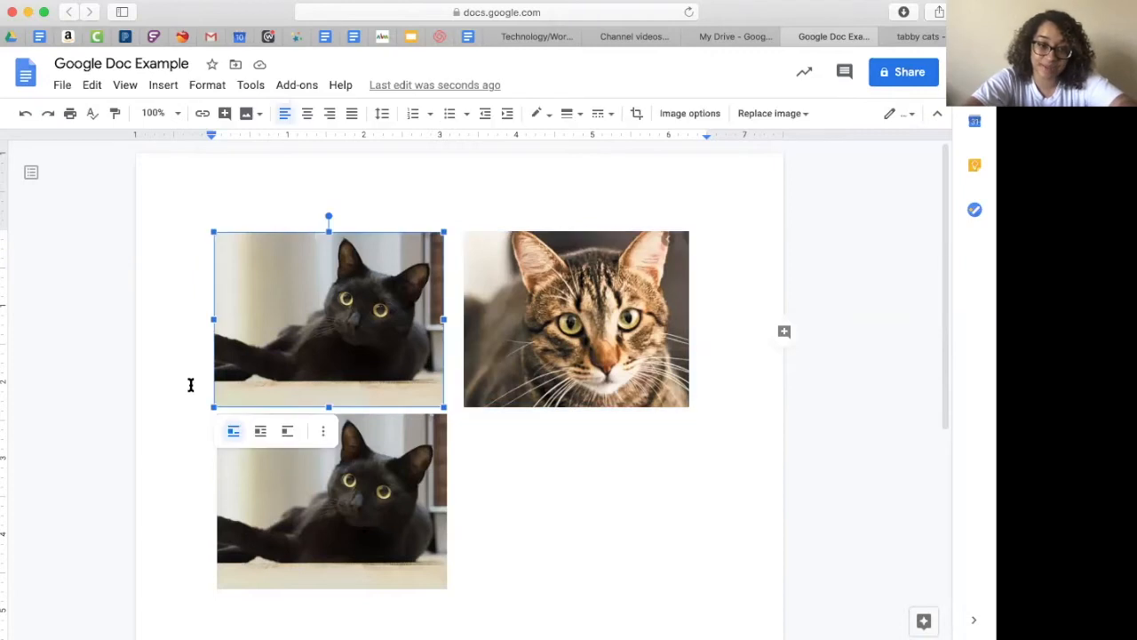
left_click(190, 569)
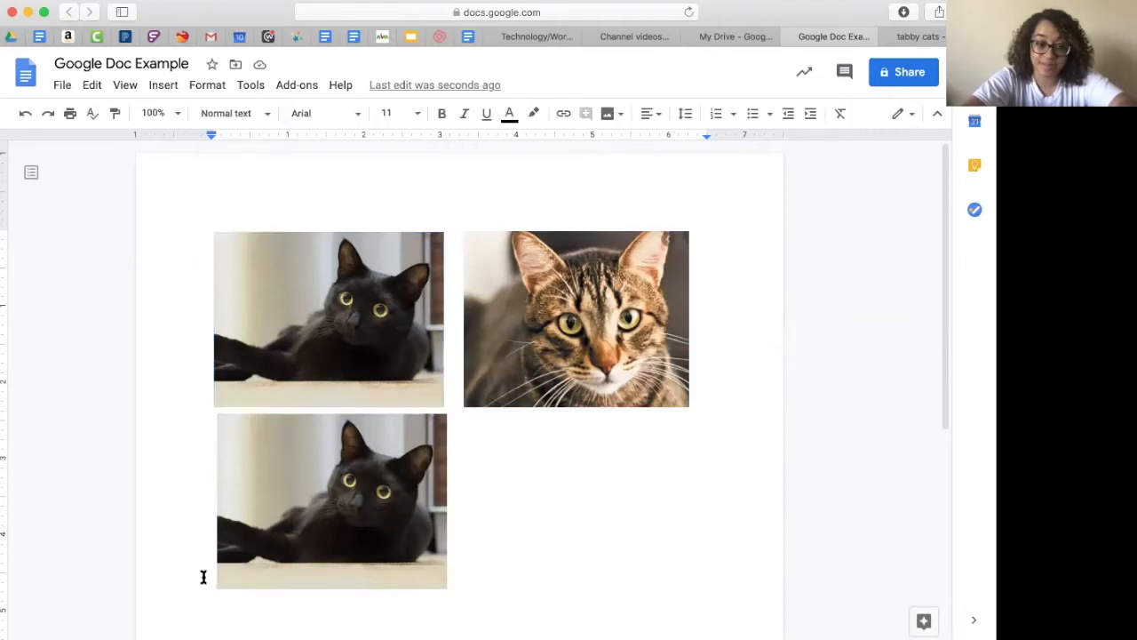
Adjust the picture spacing and paste a copy of the tabby cat picture beside the lower black cat picture
key("BackSpace")
key("BackSpace")
key("BackSpace")
key("BackSpace")
key("BackSpace")
key("BackSpace")
key("BackSpace")
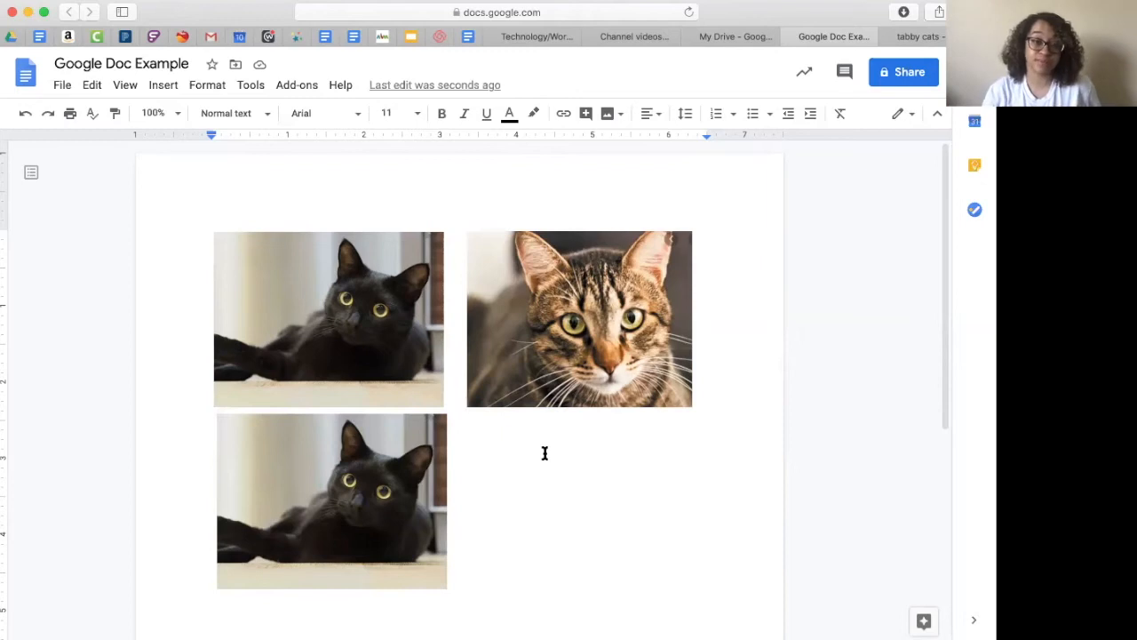
key("super+v")
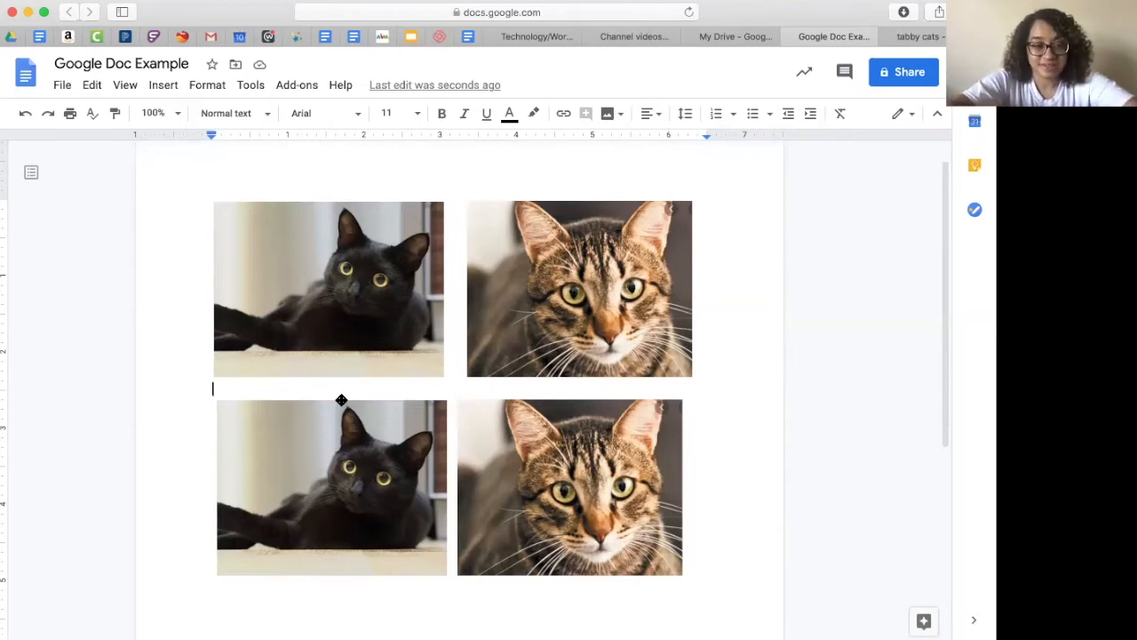
Indent the empty line between the picture rows and enter the label CAT beneath the upper black cat picture
key("Tab")
key("Tab")
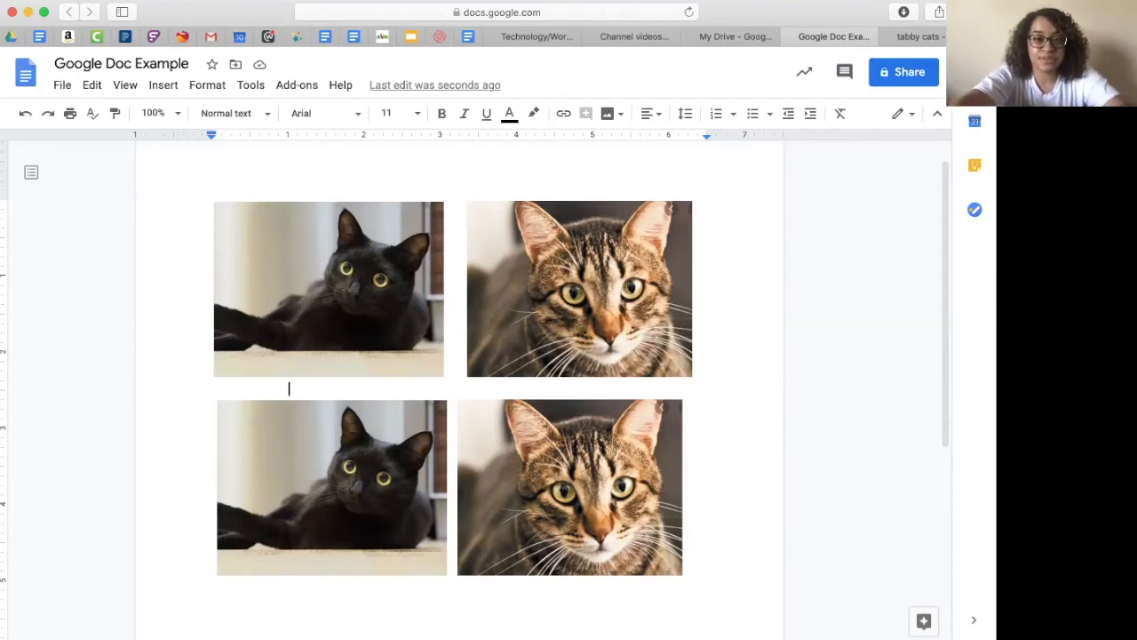
type("C")
left_click(286, 389)
key("super+shift+e")
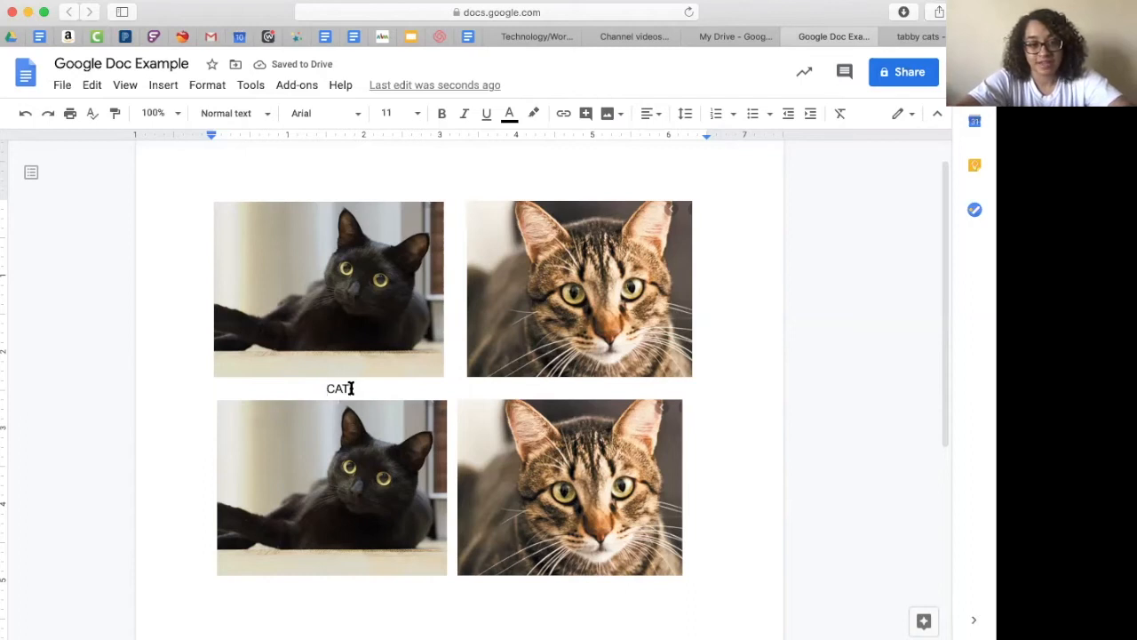
left_click_drag(351, 388, 327, 388)
key("Right")
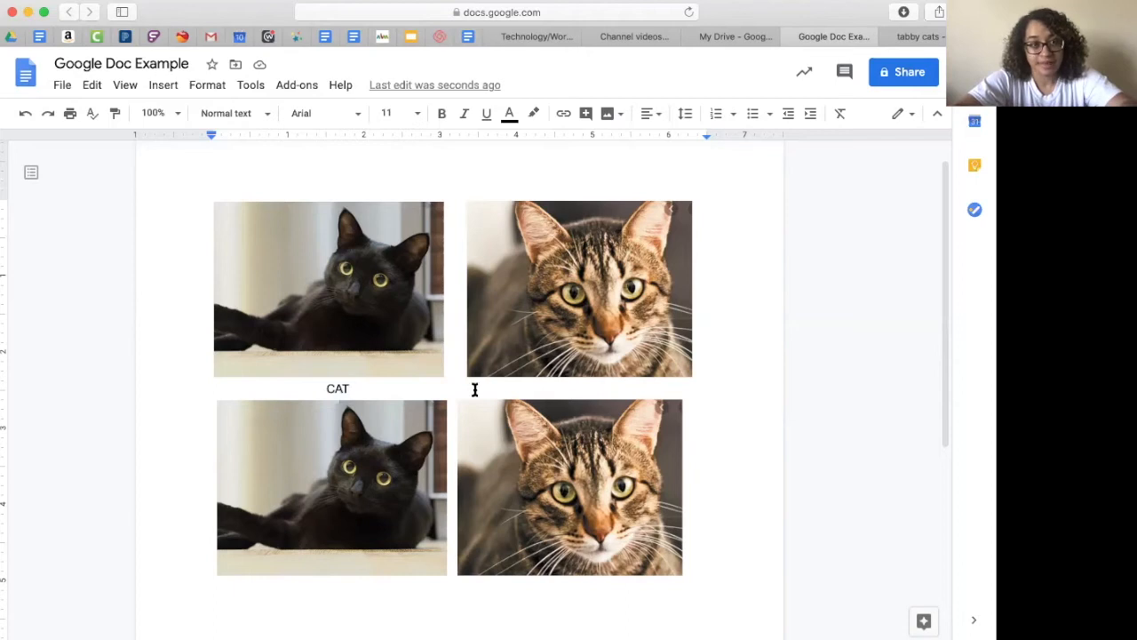
Add a second CAT label on the same line beneath the upper tabby picture and start a new line below it
left_click_drag(351, 388, 311, 386)
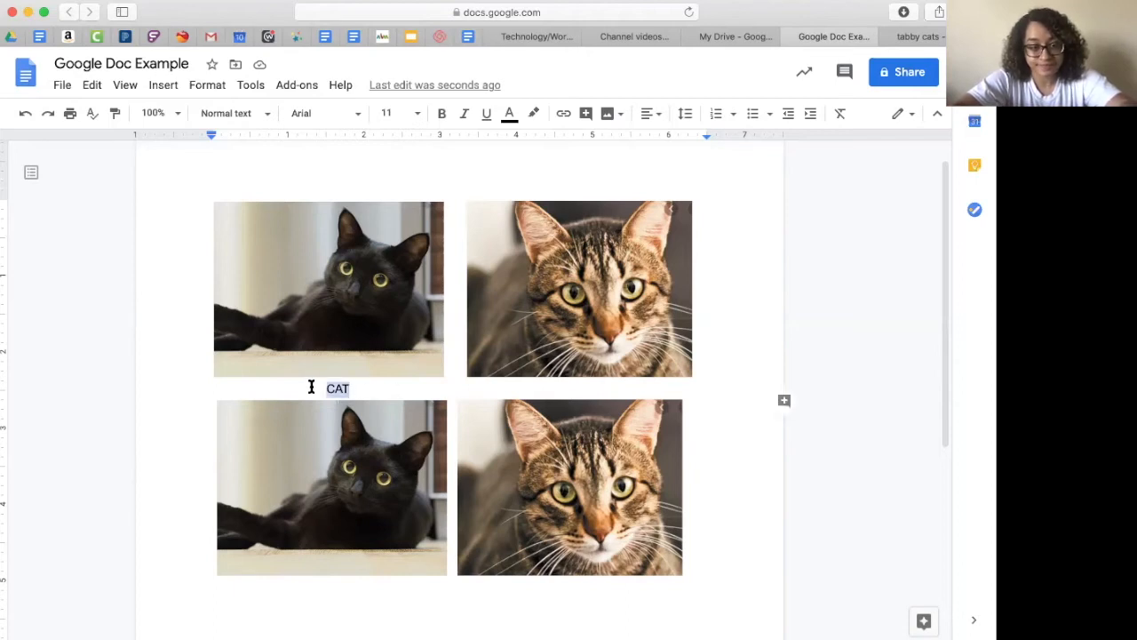
left_click(386, 391)
key("Tab")
key("Tab")
key("Tab")
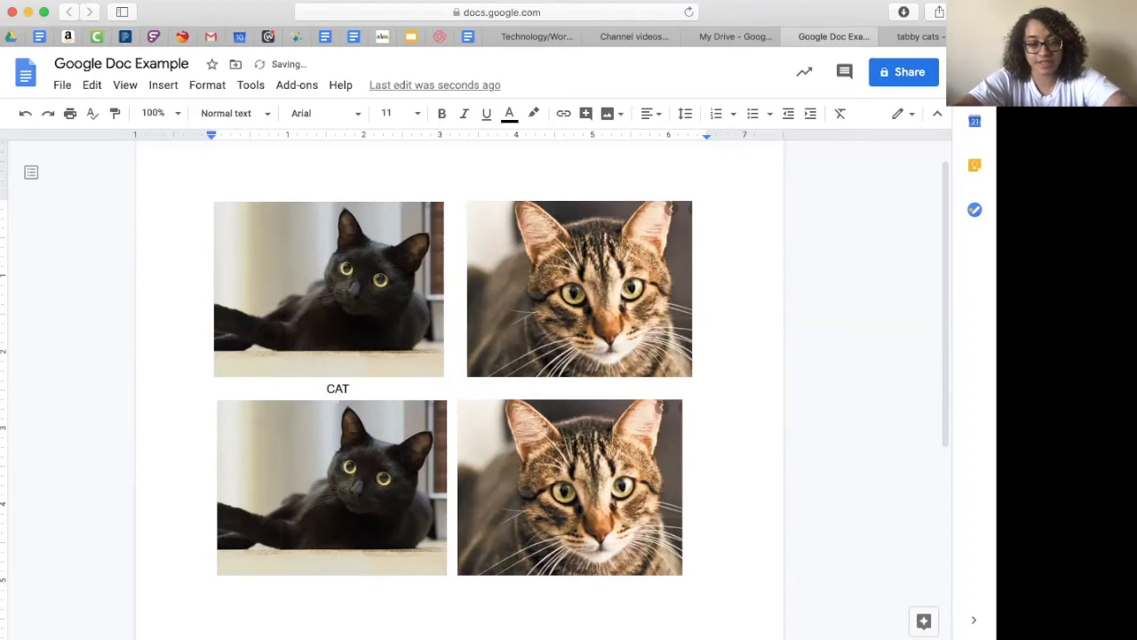
type("CAT")
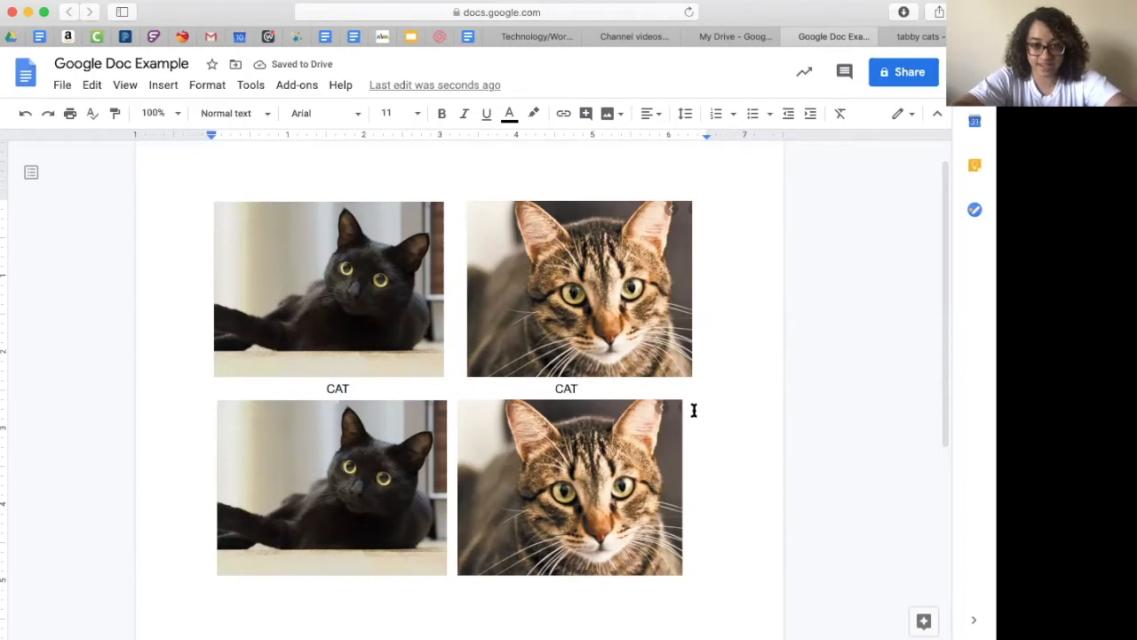
key("Return")
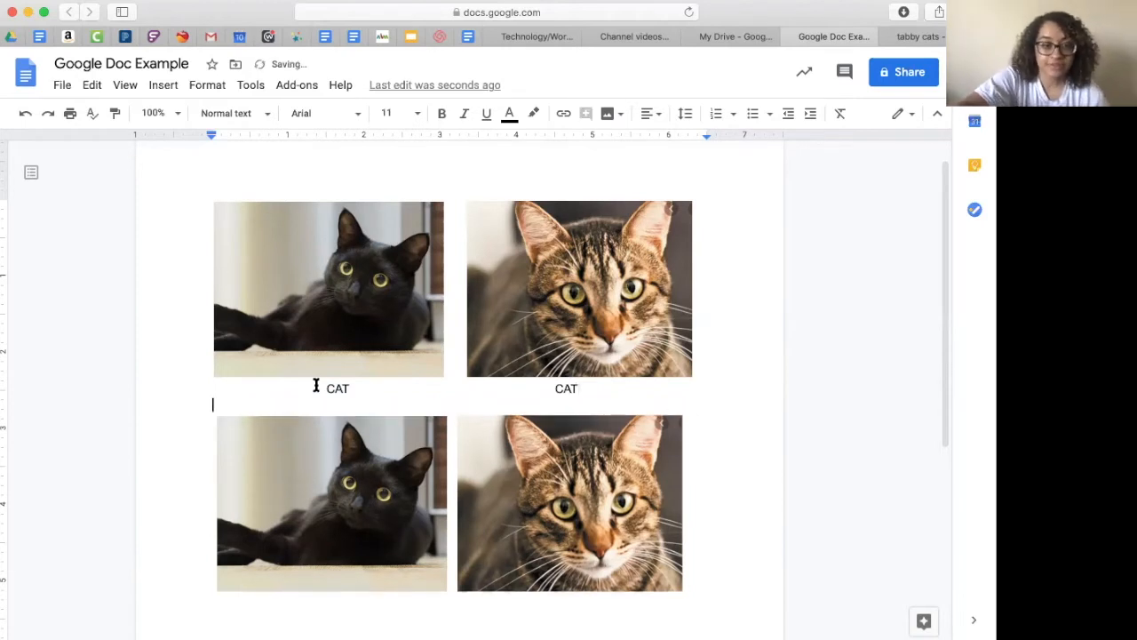
Change the font of both CAT labels to Georgia
left_click_drag(341, 384, 597, 386)
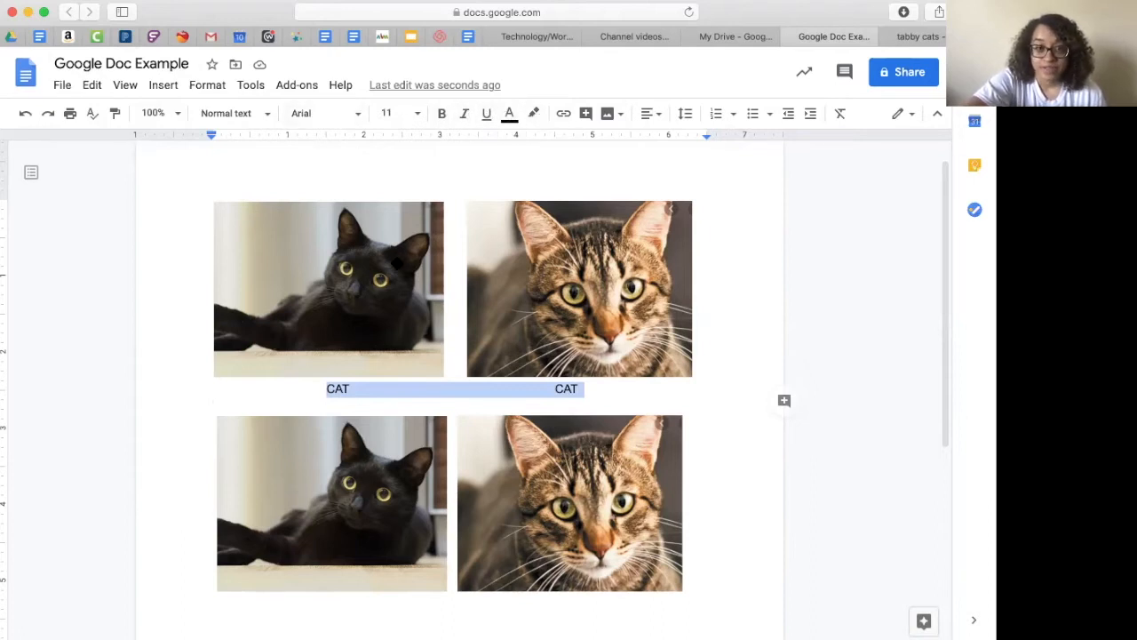
left_click(362, 390)
left_click_drag(322, 388, 602, 388)
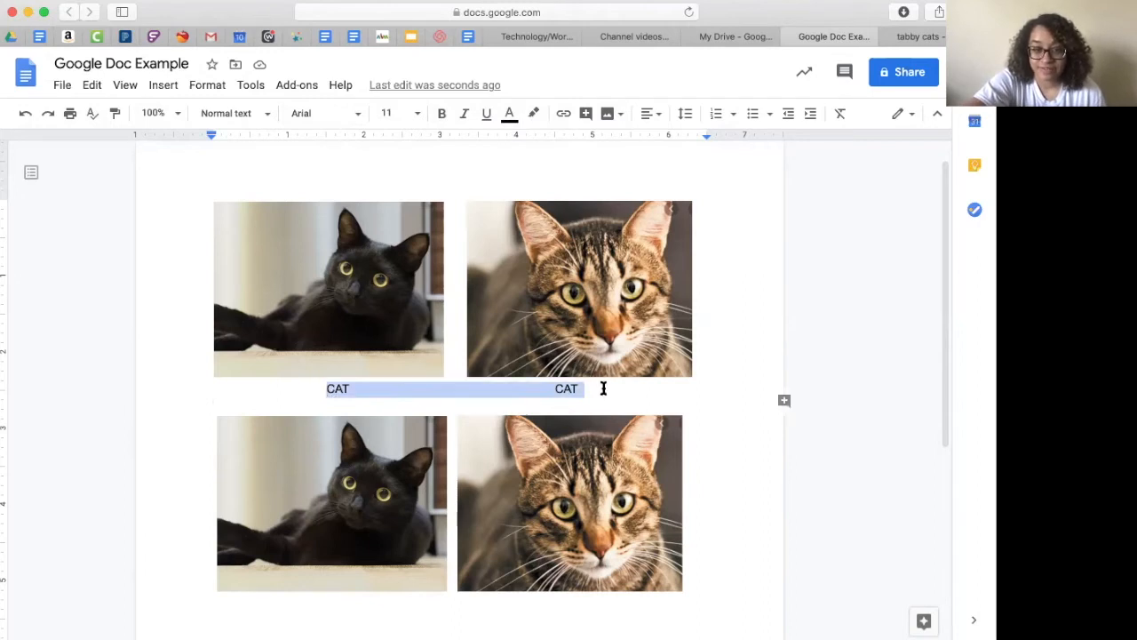
left_click(353, 116)
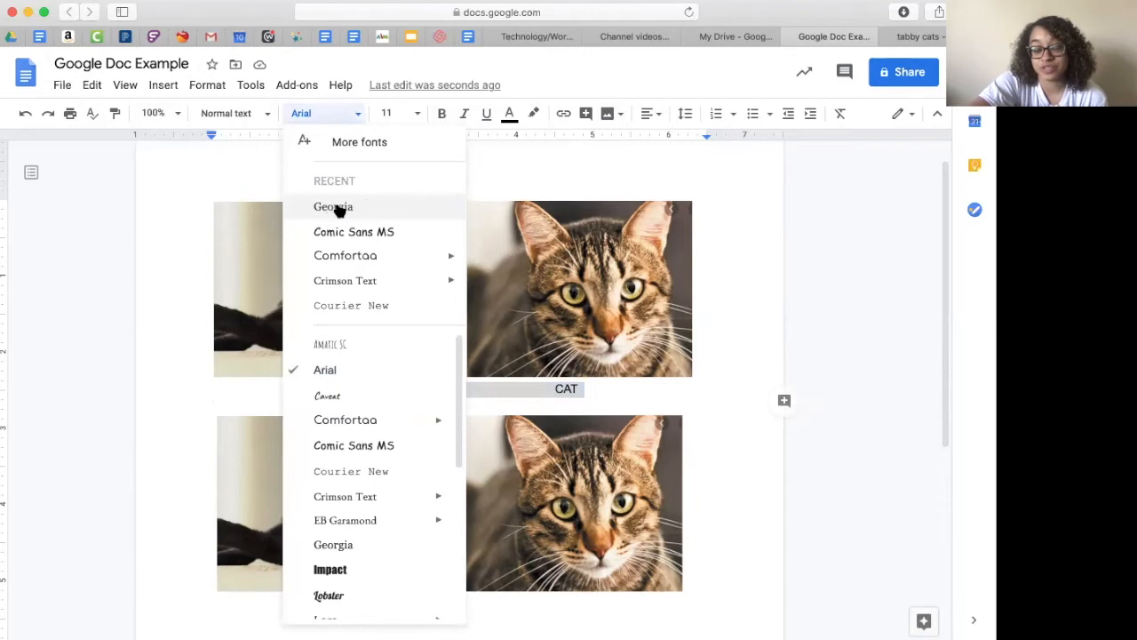
left_click(355, 113)
left_click(357, 119)
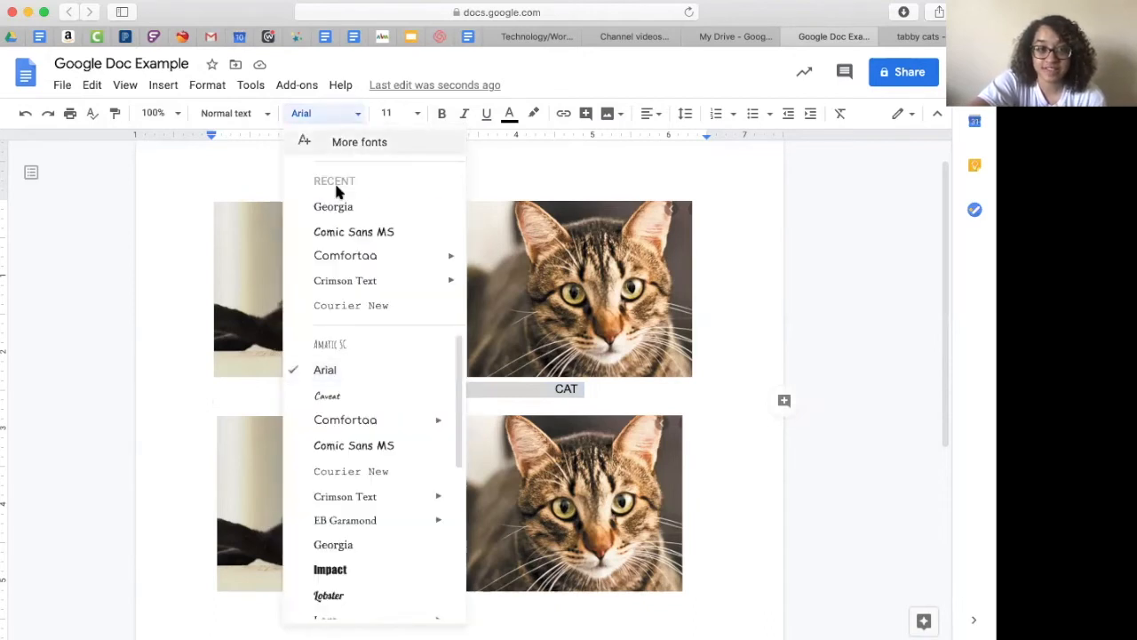
left_click(334, 211)
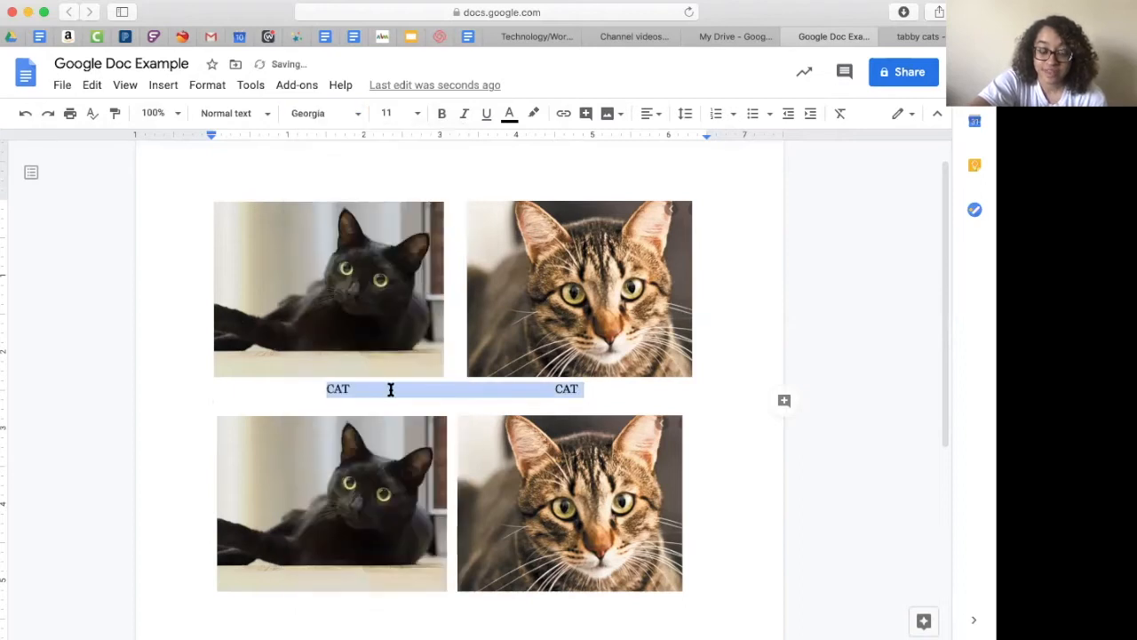
left_click(598, 387)
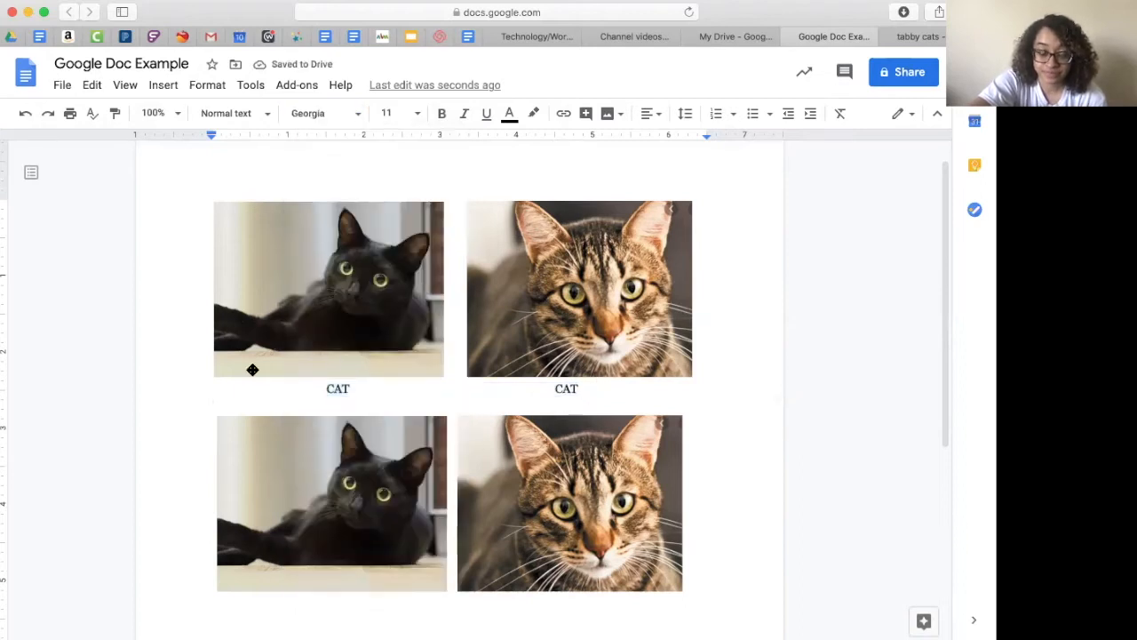
Set the font size of both CAT labels to 72
left_click_drag(323, 389, 582, 388)
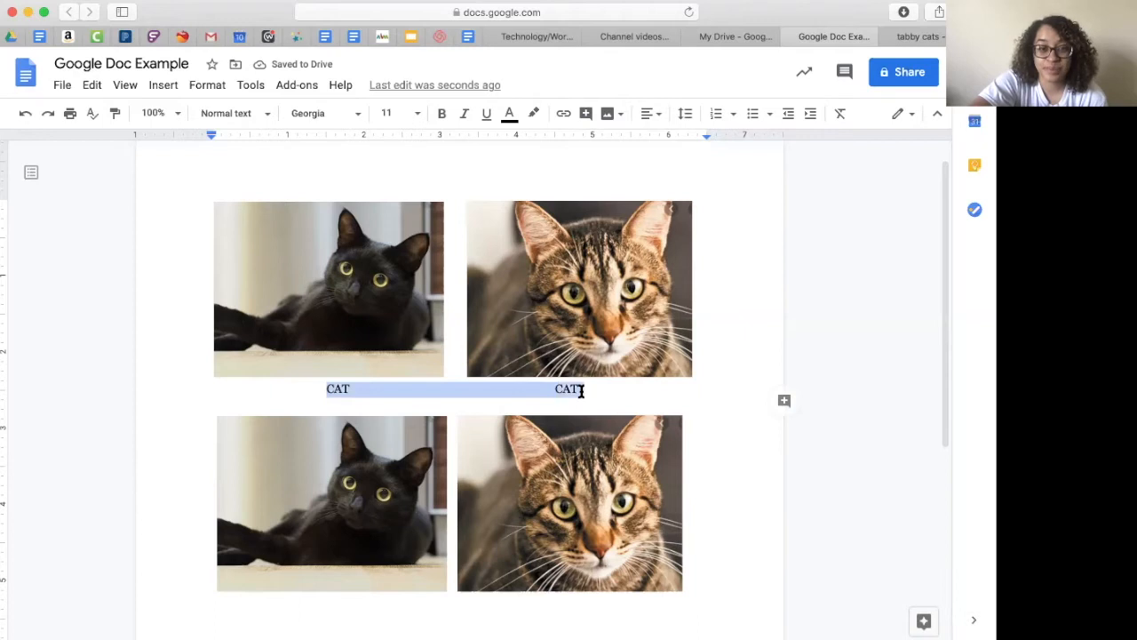
left_click(418, 113)
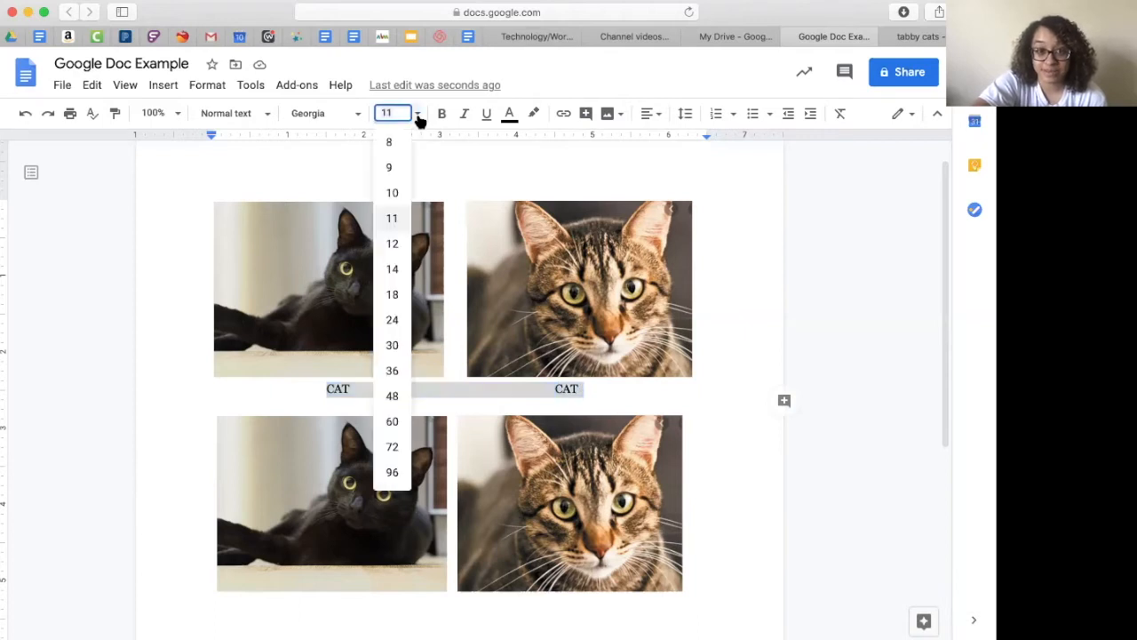
left_click(399, 448)
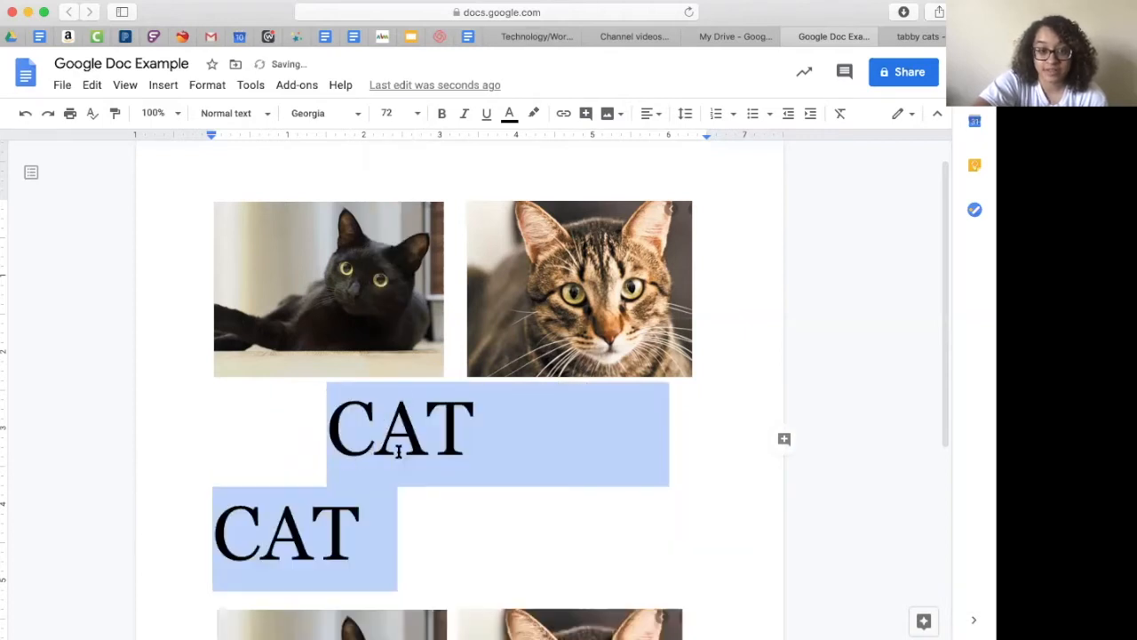
Remove the indent before the first CAT label and reduce the gap before the second so both fit on one line
left_click(330, 442)
key("BackSpace")
key("BackSpace")
key("BackSpace")
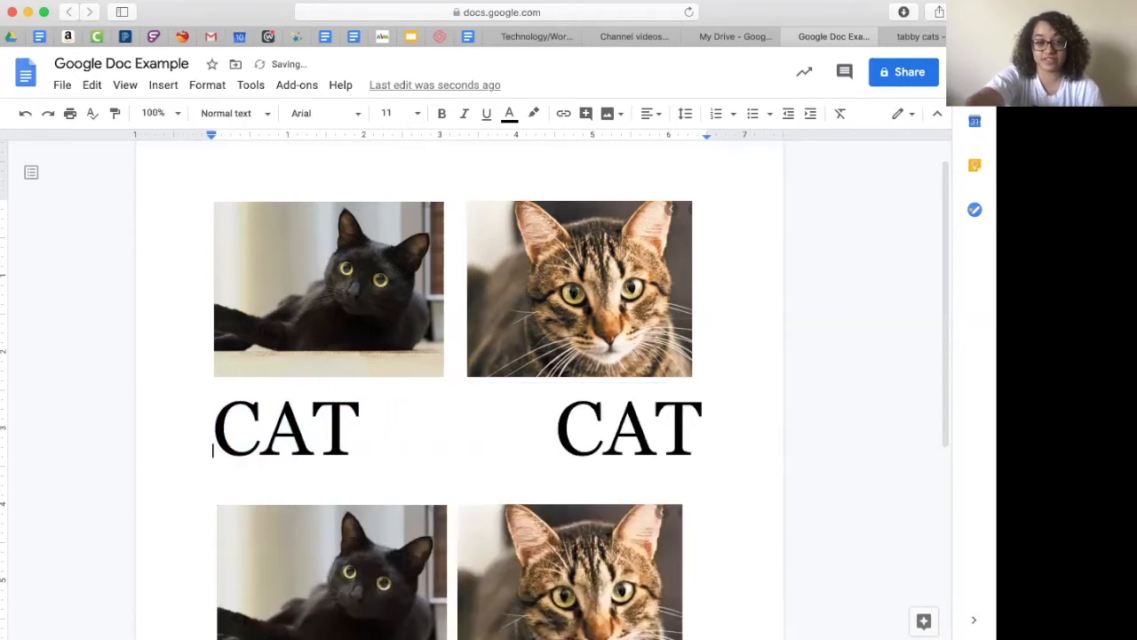
left_click(539, 422)
key("BackSpace")
key("BackSpace")
key("BackSpace")
key("BackSpace")
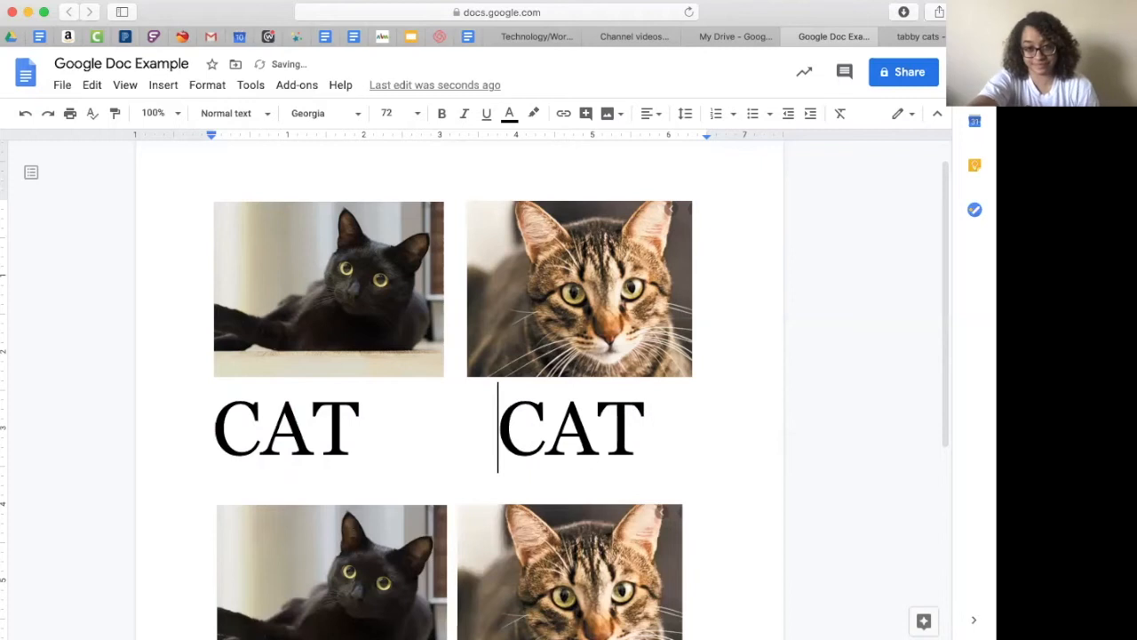
Put a space in front of the first CAT label and set the font size of both labels to 30
key("Home")
left_click_drag(686, 434, 221, 429)
left_click(419, 113)
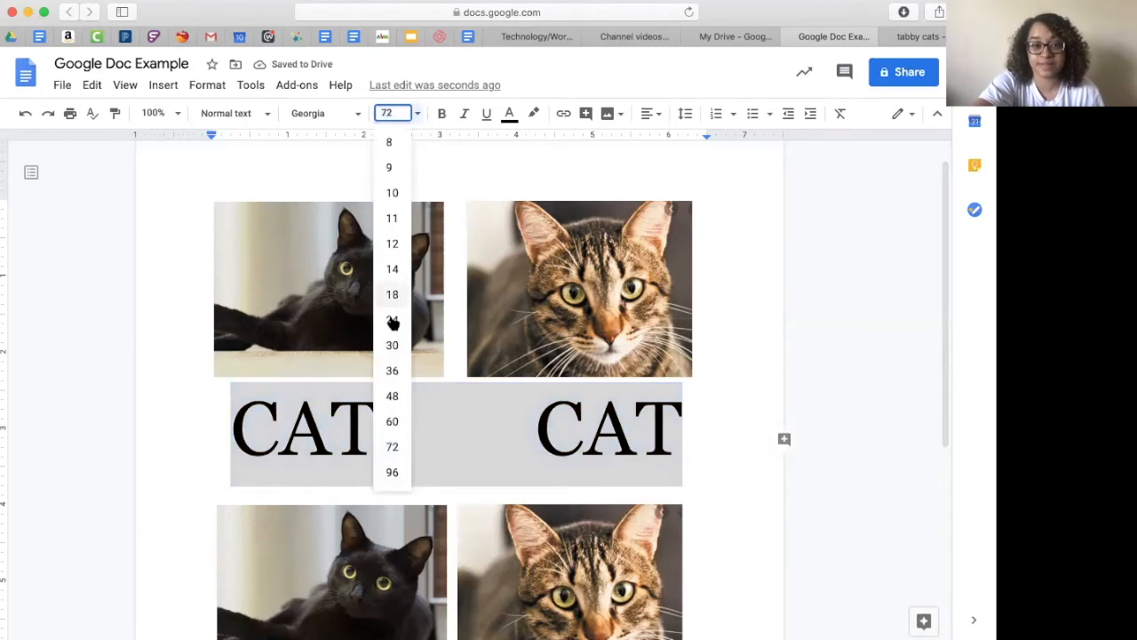
left_click(393, 355)
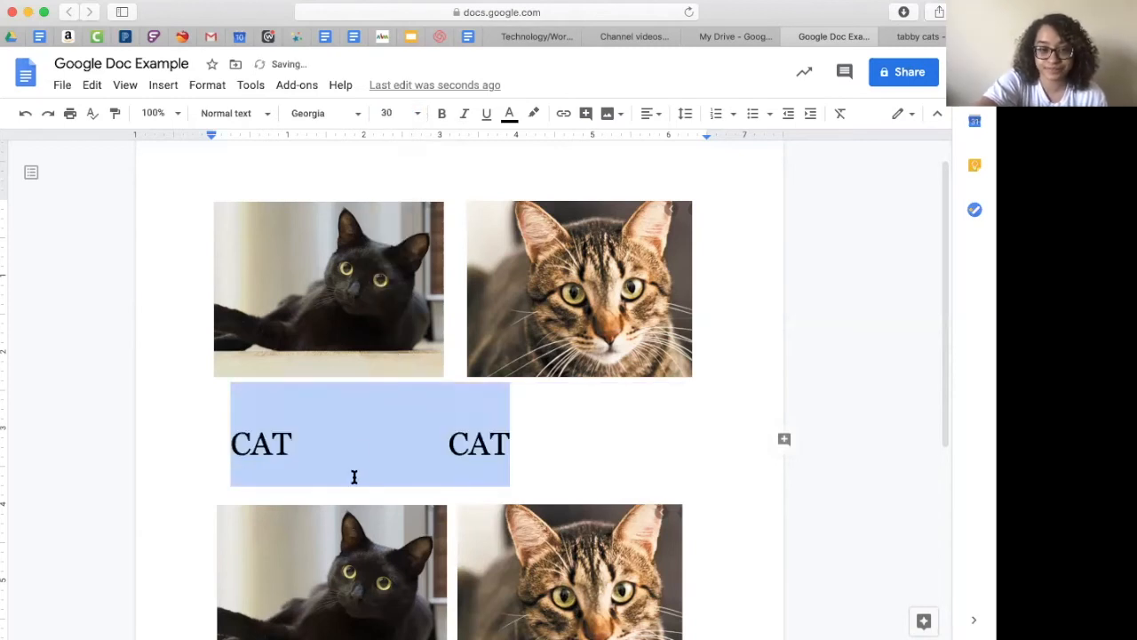
Widen the gap between the two CAT labels so the second sits beneath the upper tabby cat picture
left_click(392, 434)
key("Right")
key("Right")
key("Right")
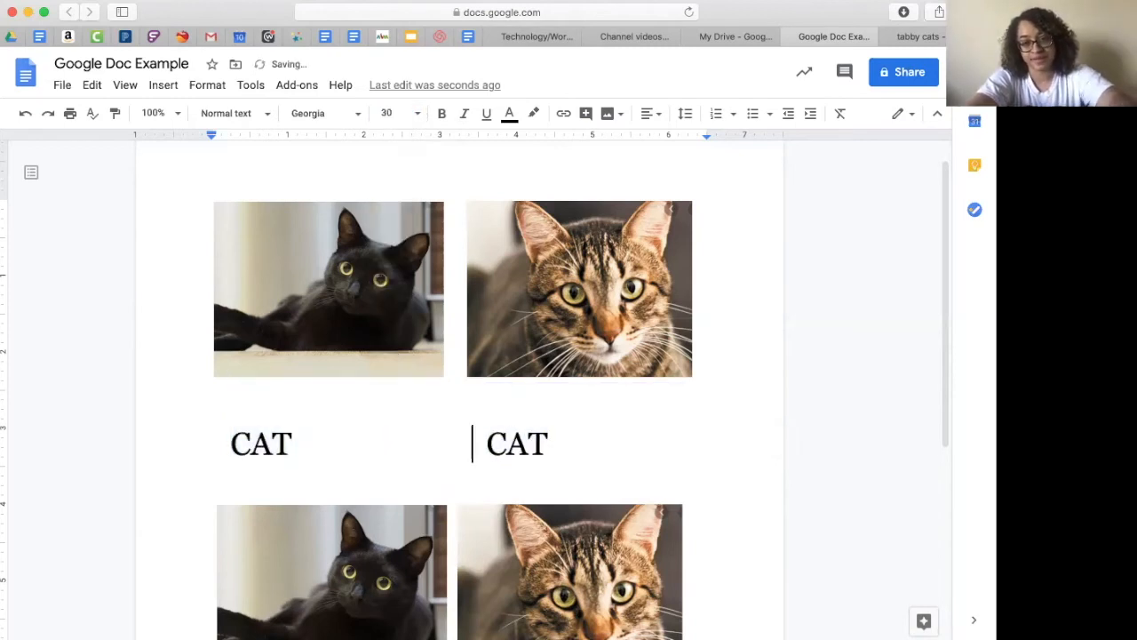
Check the font size of the blank space in front of the first CAT label
left_click(353, 397)
left_click(336, 400)
left_click(214, 395)
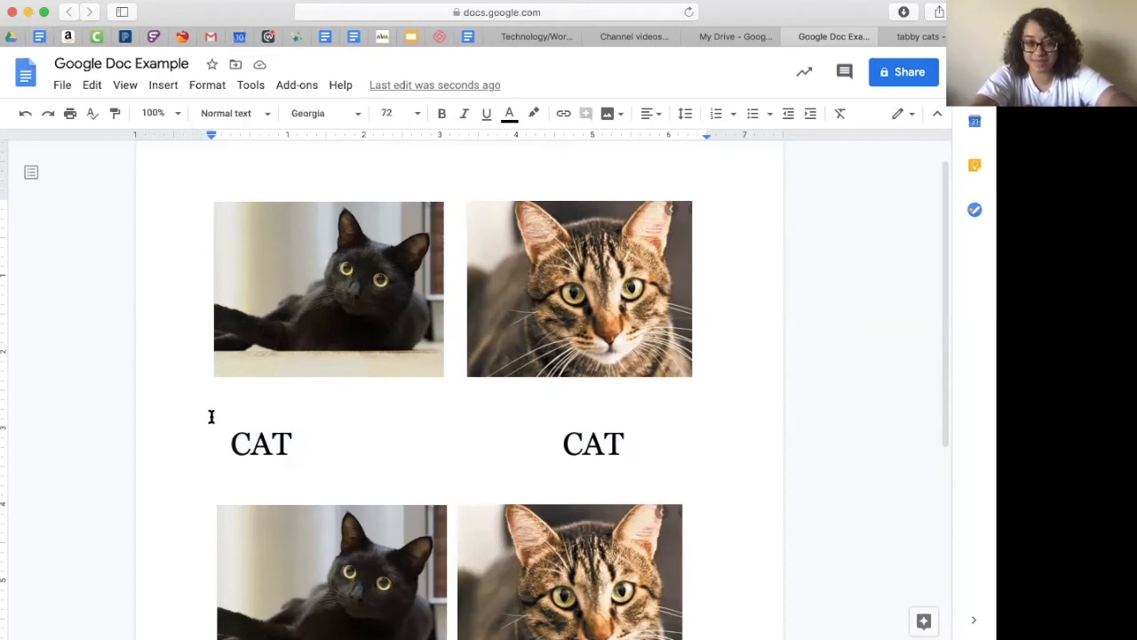
left_click(298, 364)
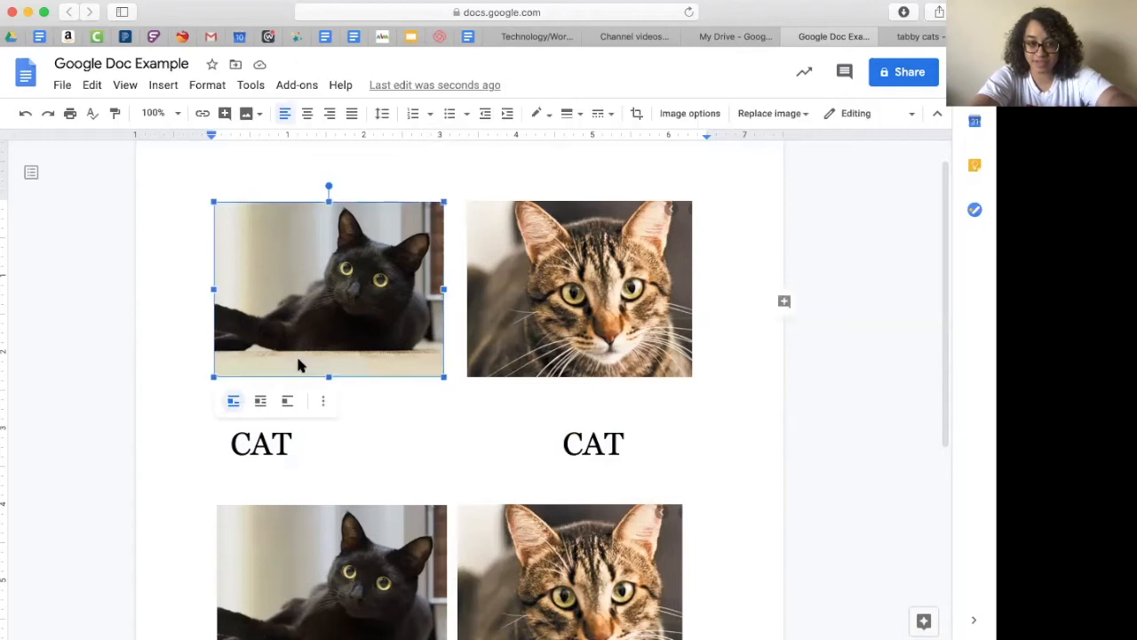
left_click(274, 441)
left_click(328, 440)
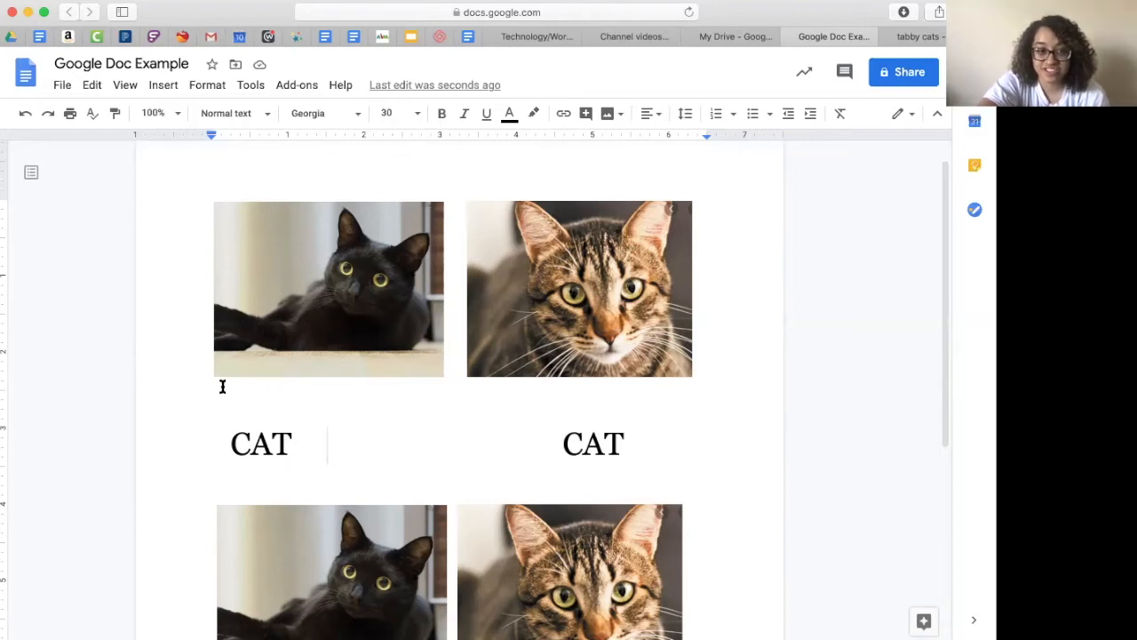
left_click(206, 439)
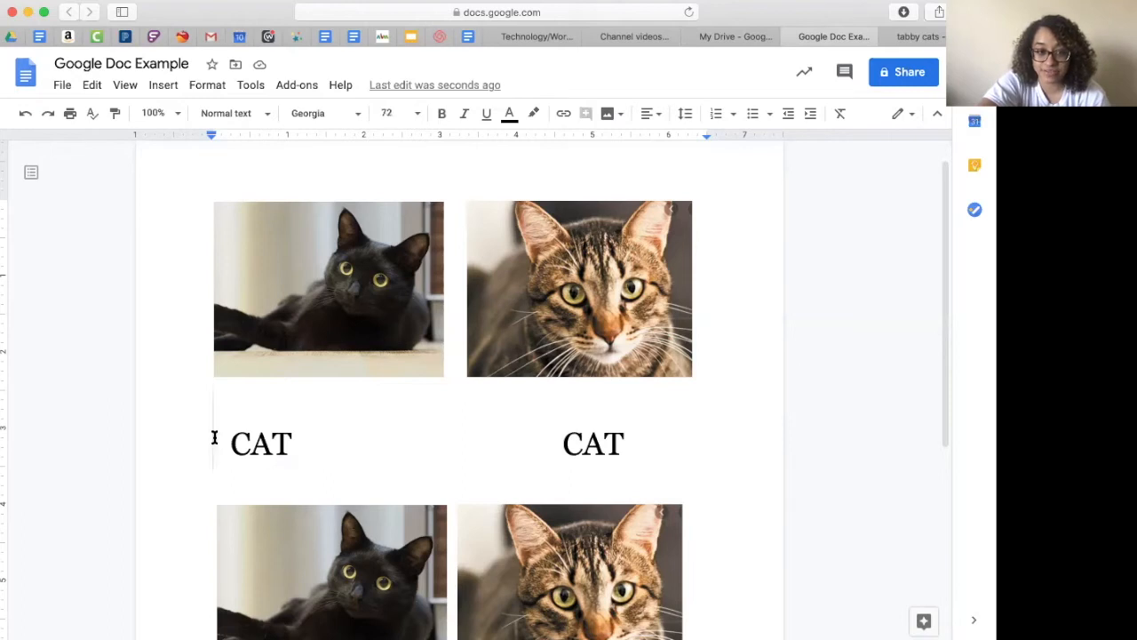
left_click(223, 440)
left_click_drag(224, 440, 183, 440)
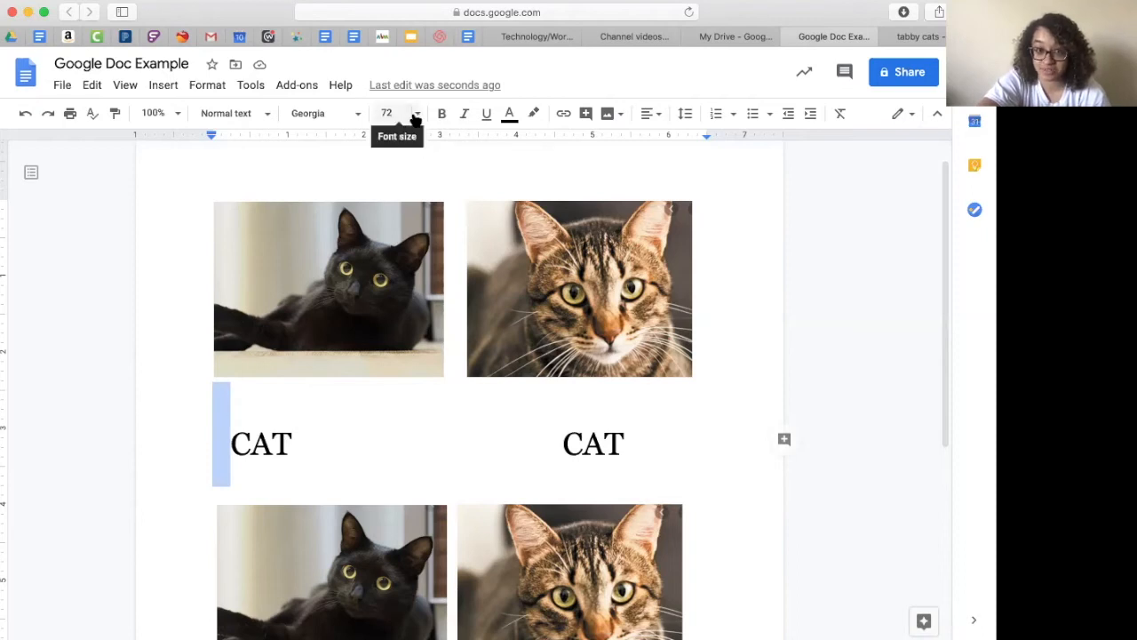
left_click(346, 407)
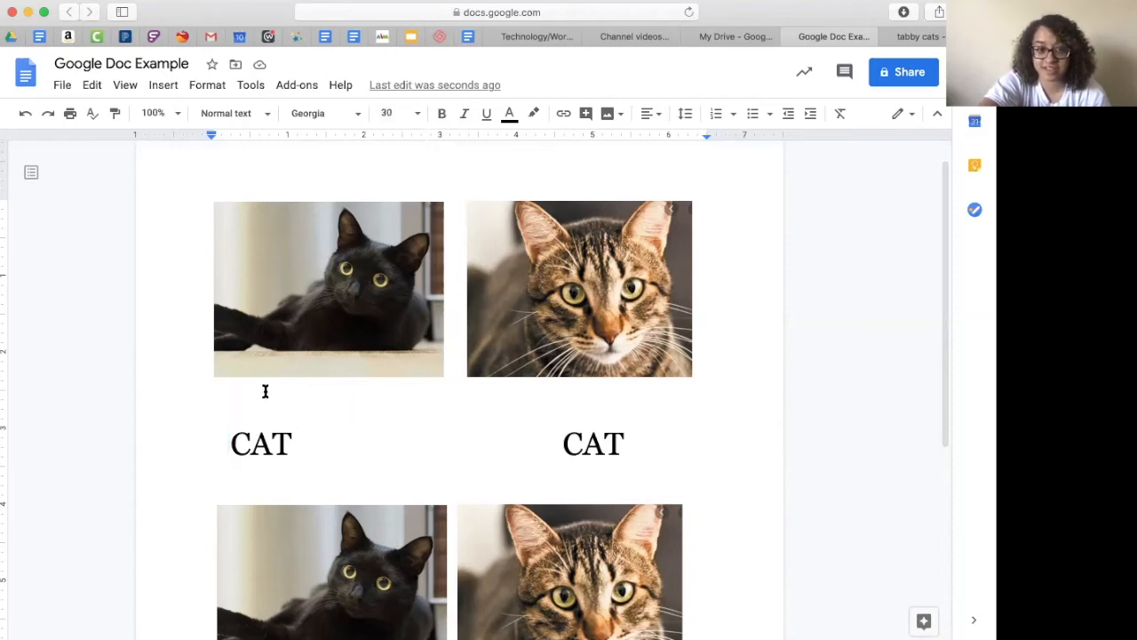
double_click(266, 386)
left_click(397, 387)
left_click(425, 387)
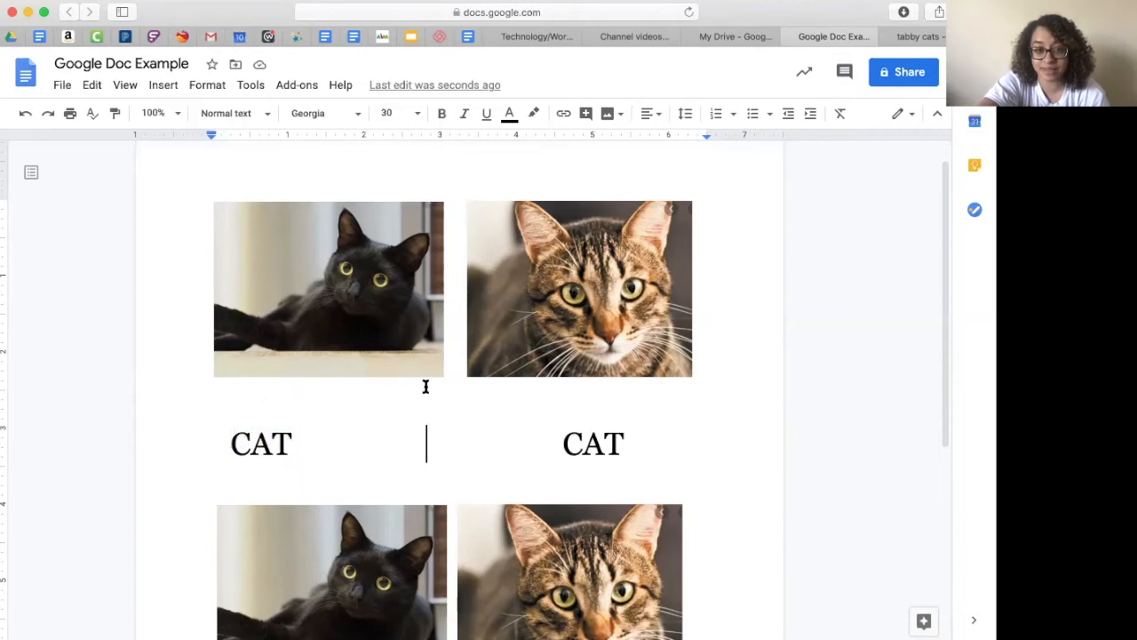
left_click(478, 388)
left_click(524, 396)
left_click(564, 387)
left_click(631, 402)
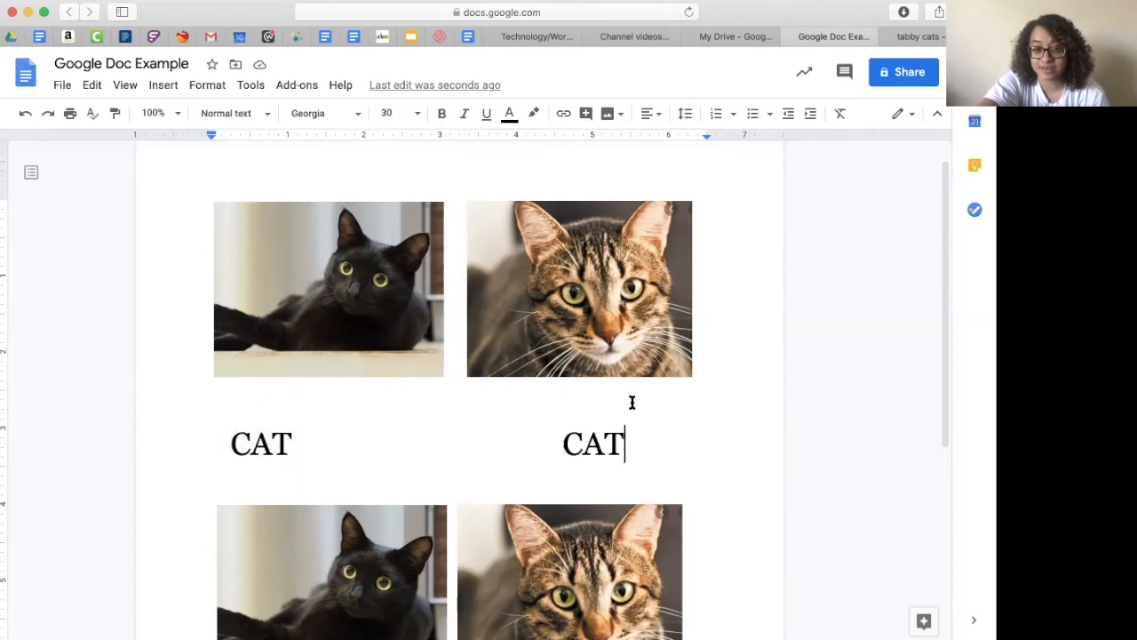
double_click(686, 392)
left_click(653, 449)
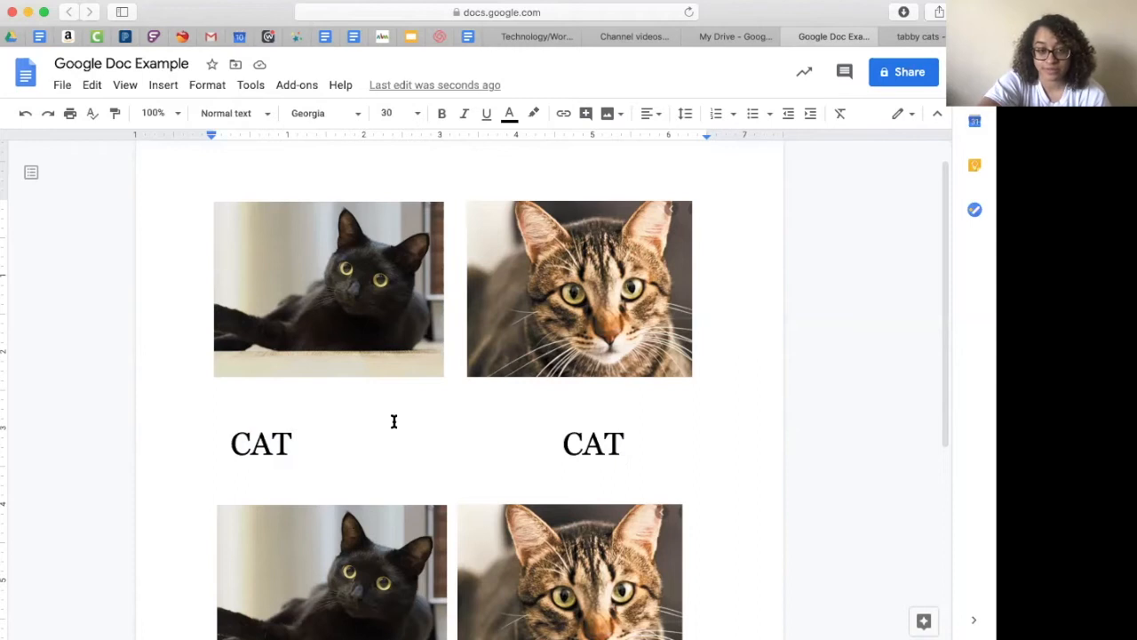
Compare the font size of the whole CAT line with that of the labels without the leading space
left_click(224, 440)
left_click(197, 425)
left_click_drag(190, 423, 706, 452)
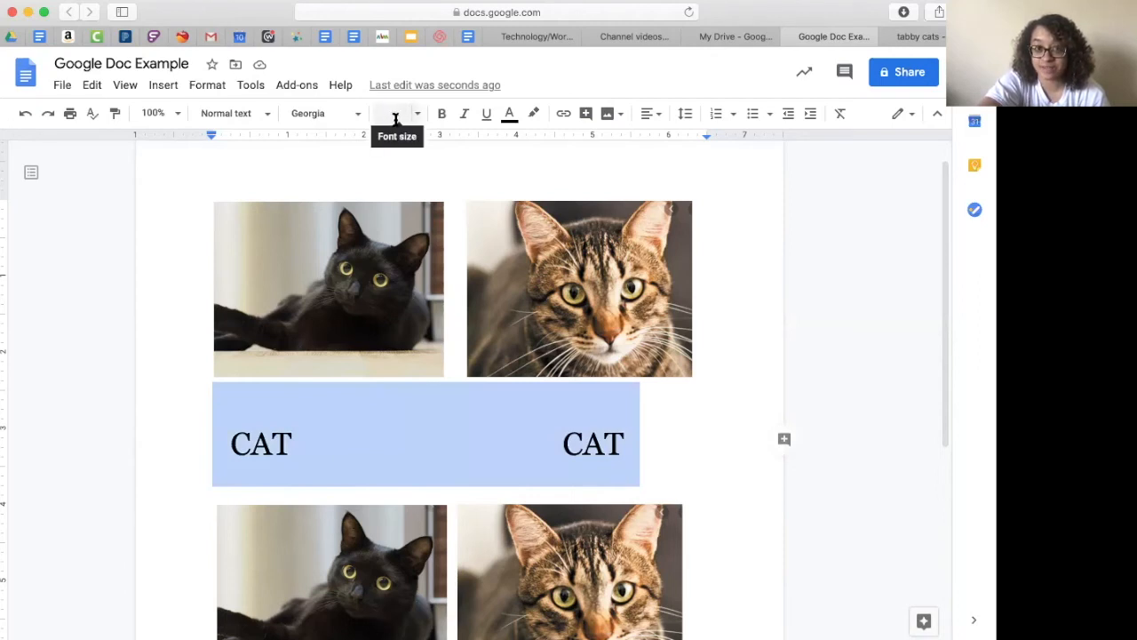
left_click(388, 444)
left_click_drag(645, 444, 229, 454)
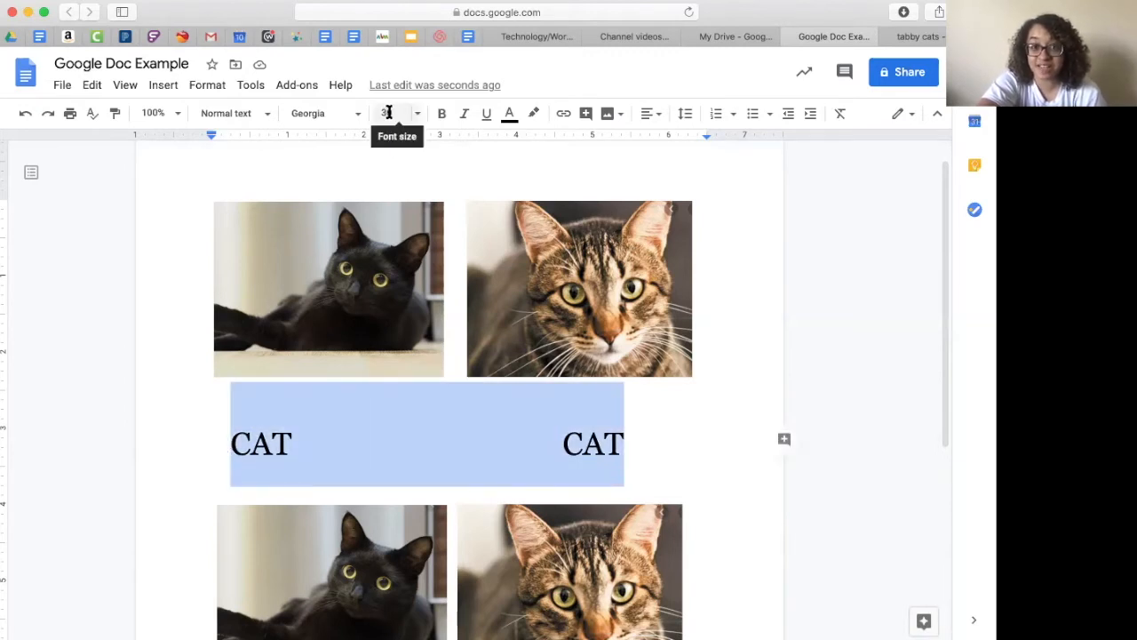
left_click(338, 406)
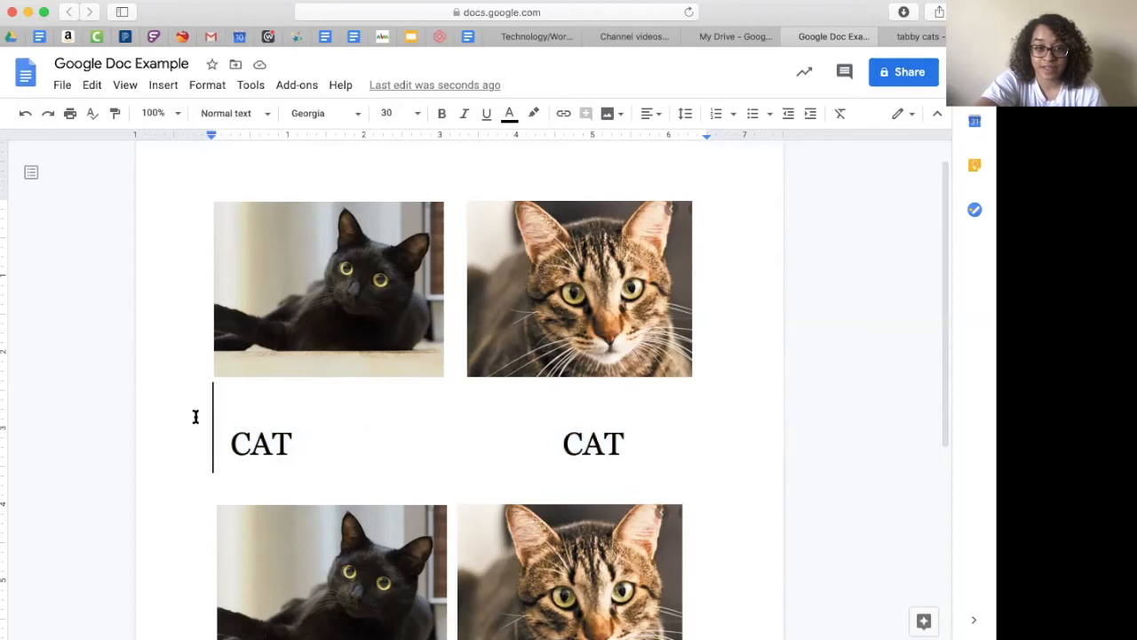
left_click_drag(196, 417, 627, 430)
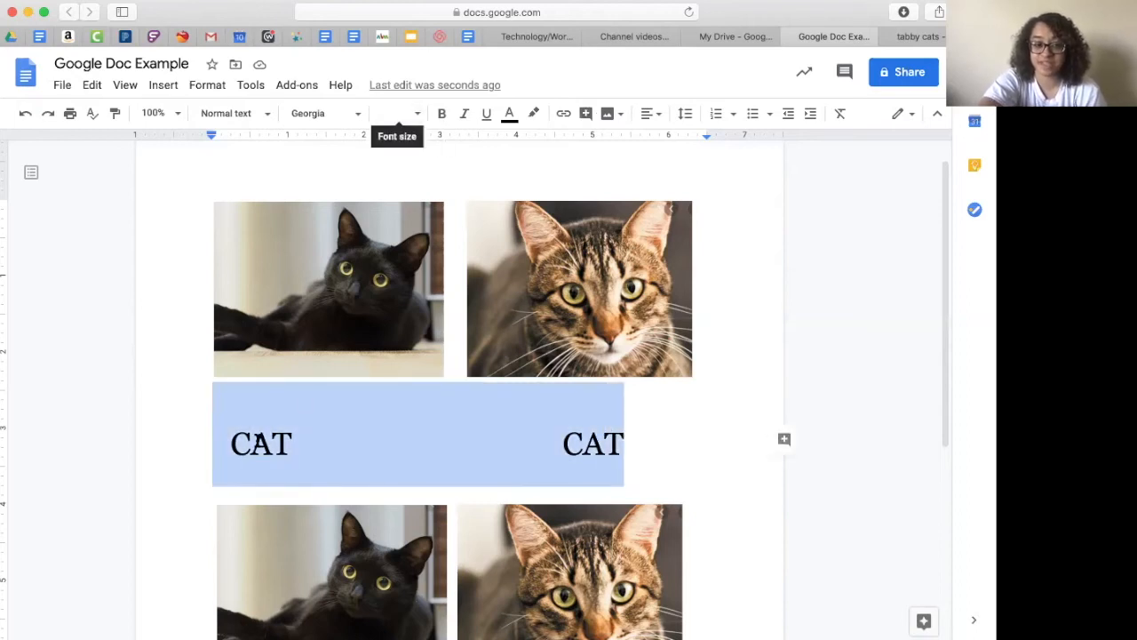
Set the font size of the blank space in front of the first CAT label to 30
left_click(229, 444)
left_click_drag(230, 443, 190, 447)
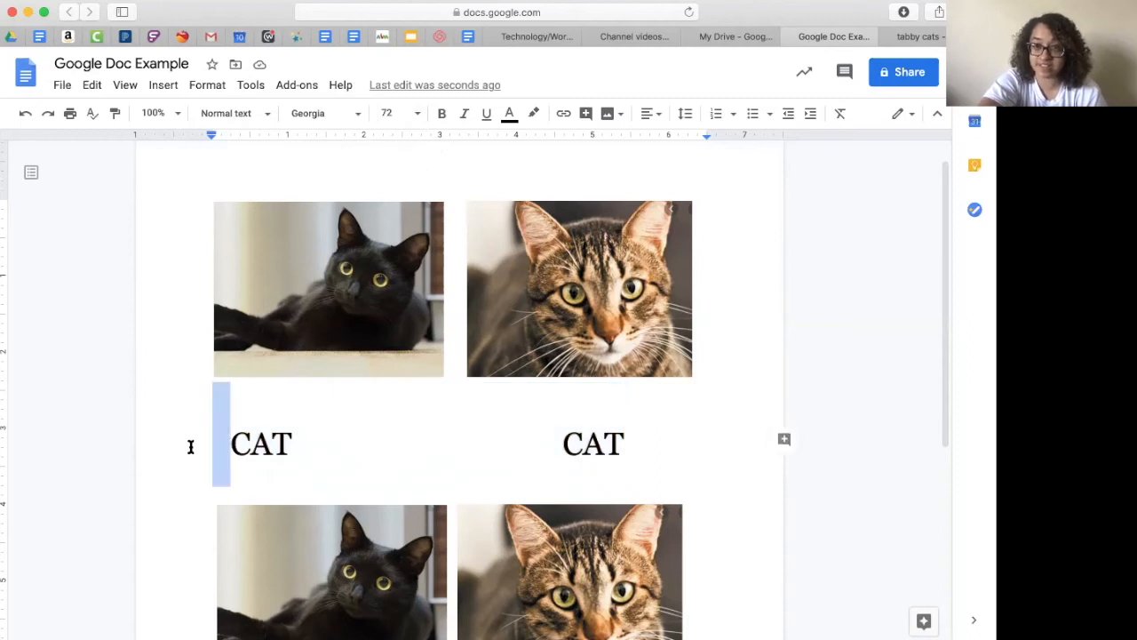
left_click(229, 443)
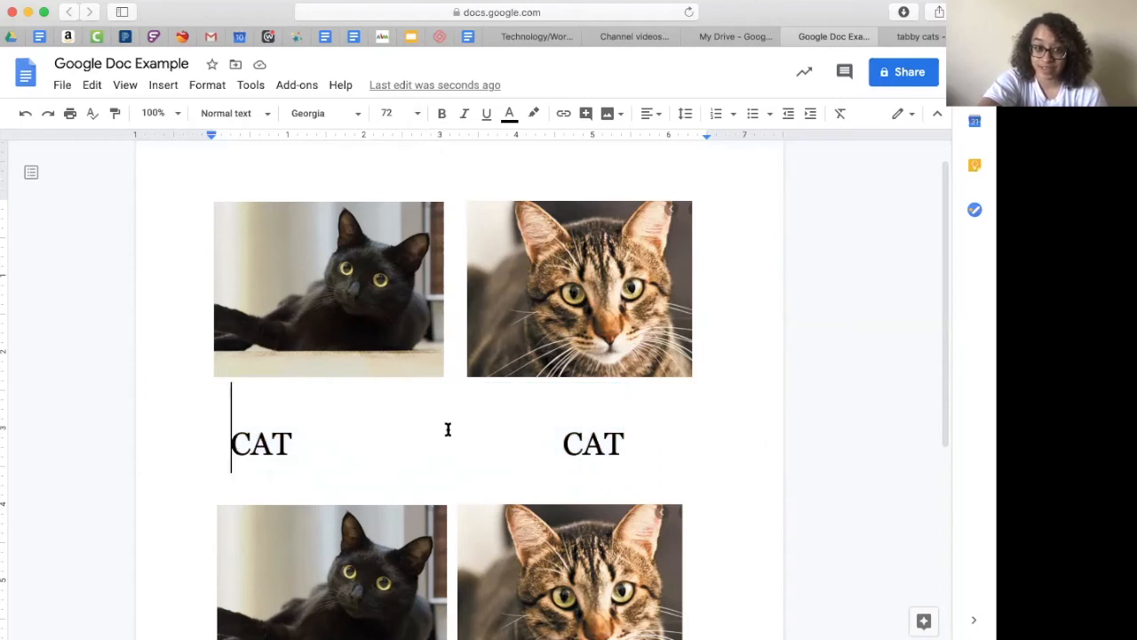
left_click(611, 436, "shift")
left_click_drag(611, 436, 626, 432)
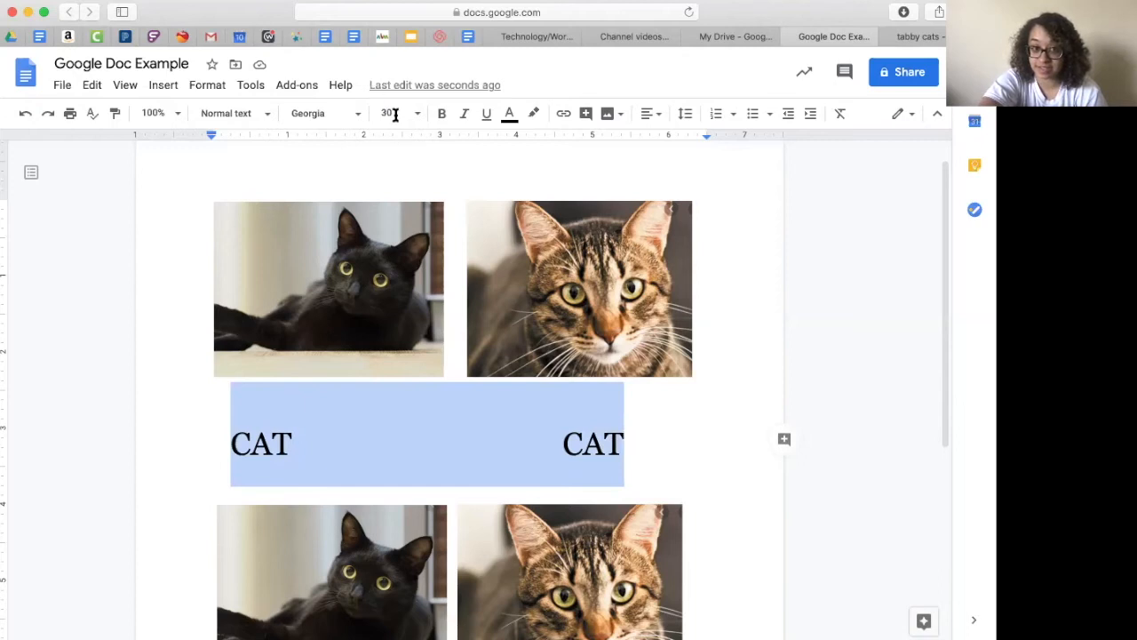
left_click(203, 424, "shift")
left_click(416, 113)
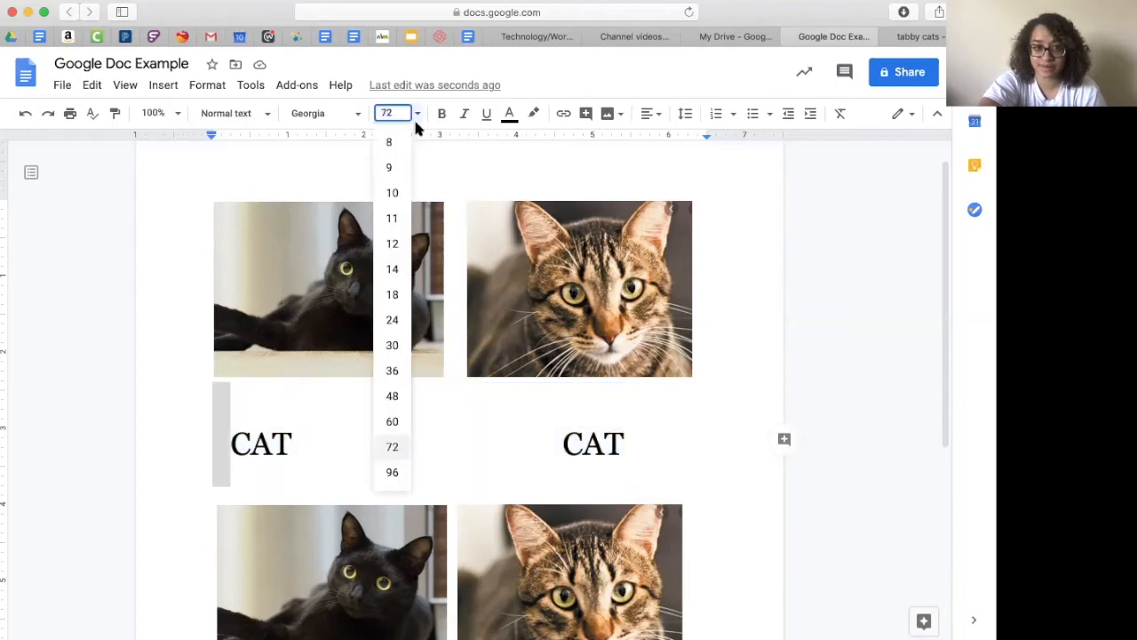
left_click(388, 349)
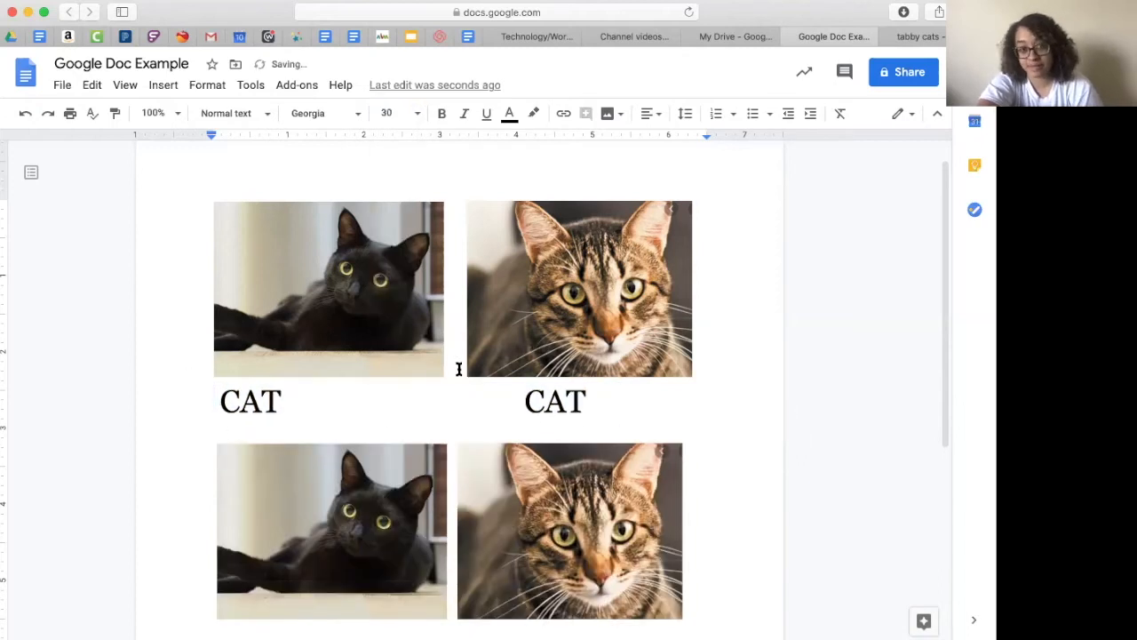
Widen the gap between the two CAT labels and add space before the first so each sits beneath its cat picture
left_click_drag(193, 398, 706, 403)
key("super+c")
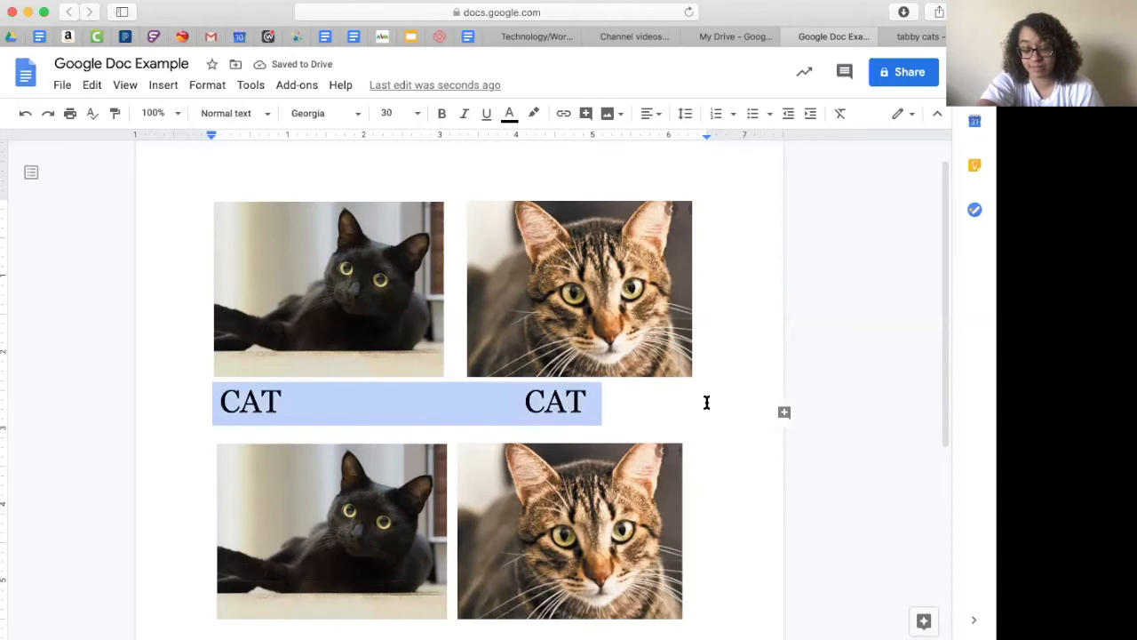
left_click(443, 405)
left_click(216, 400)
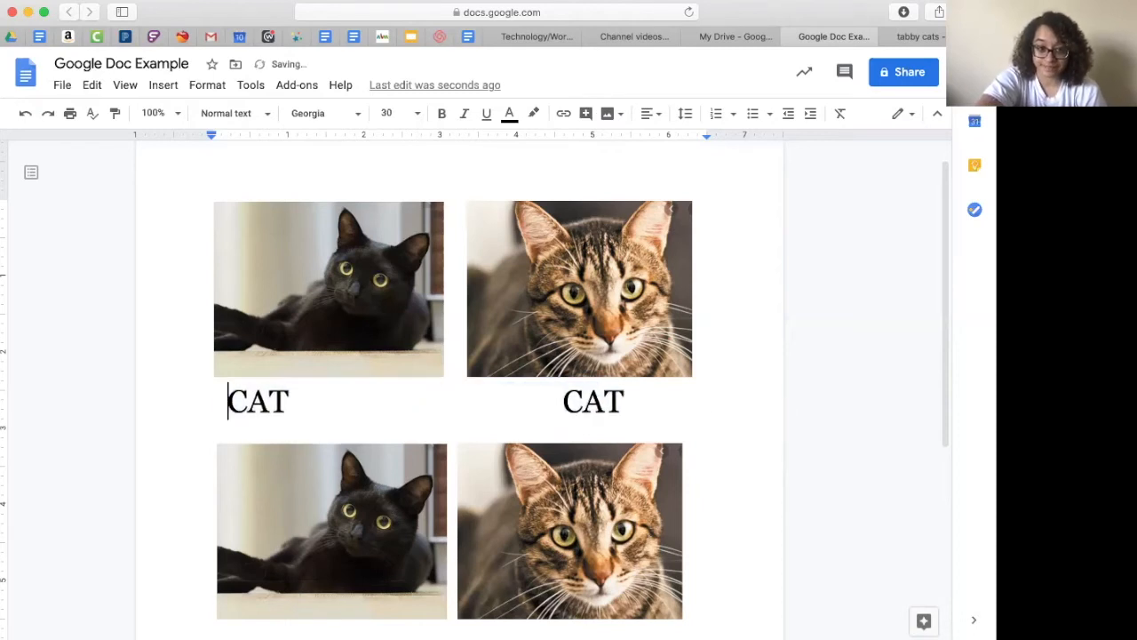
Copy the line with the two CAT labels onto a new line beneath the dog pictures
scroll(773, 481, "down", 5)
left_click(711, 367)
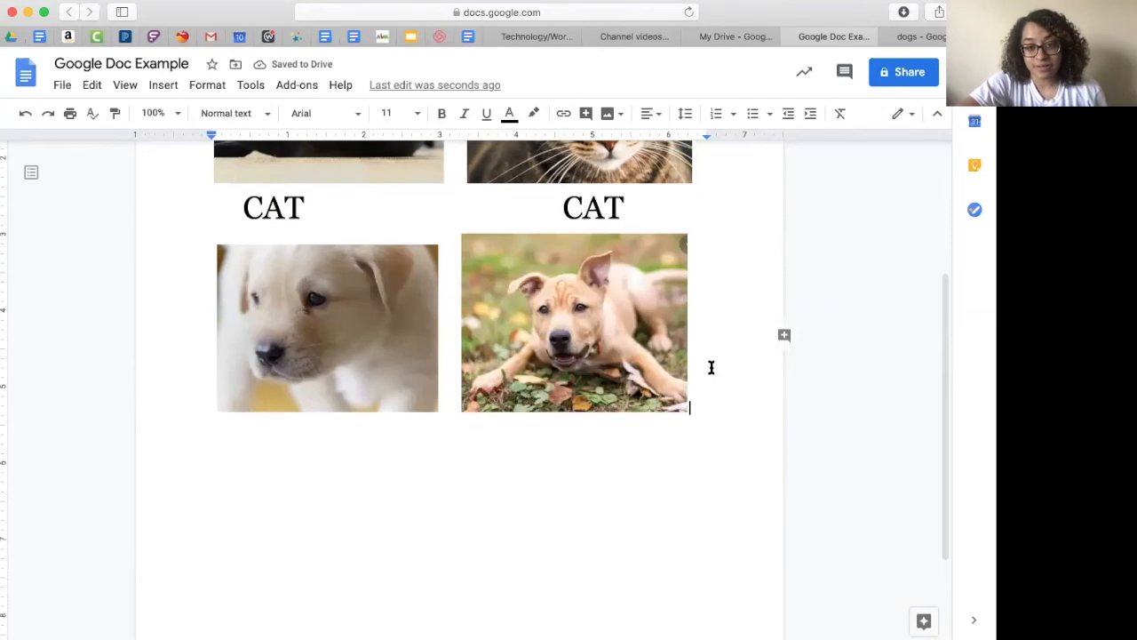
key("Return")
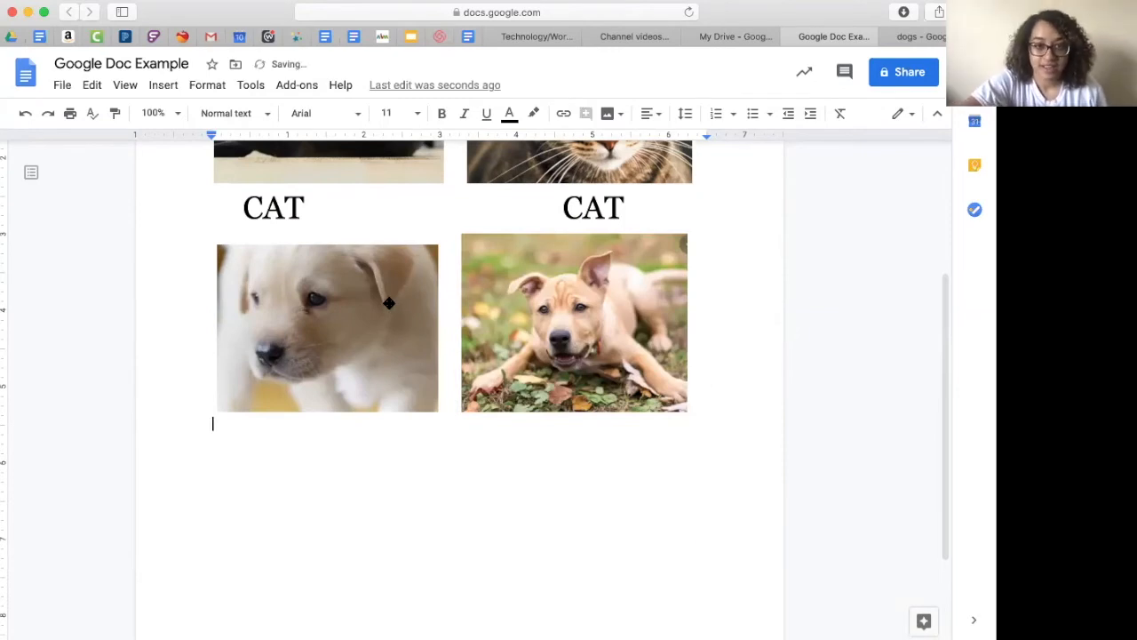
scroll(568, 391, "up", 3)
scroll(389, 303, "down", 3)
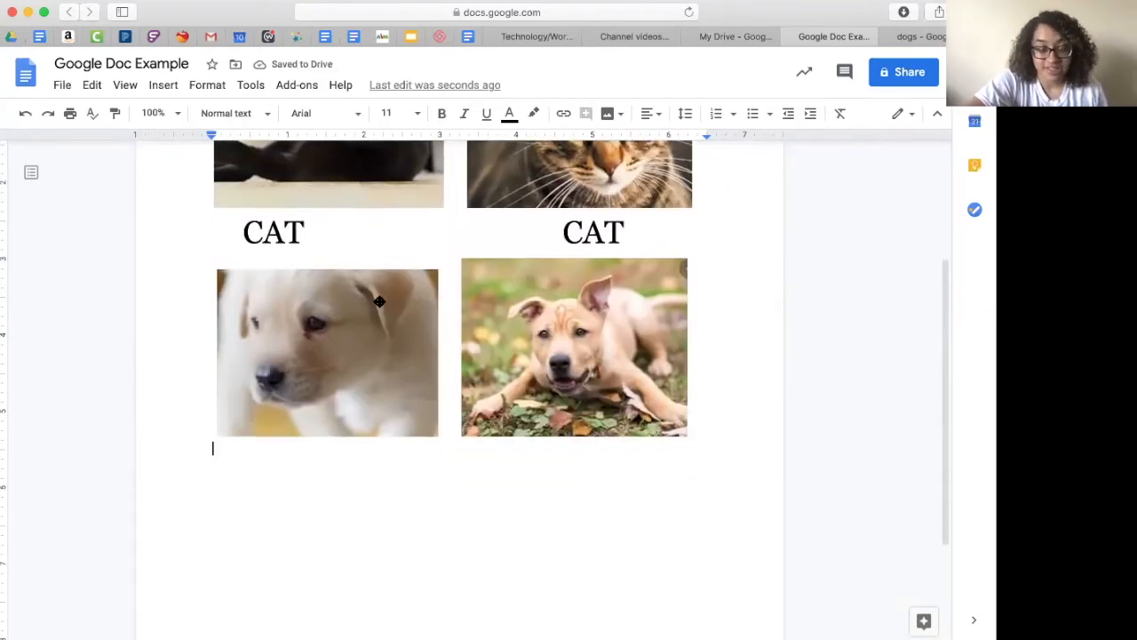
left_click_drag(484, 255, 702, 223)
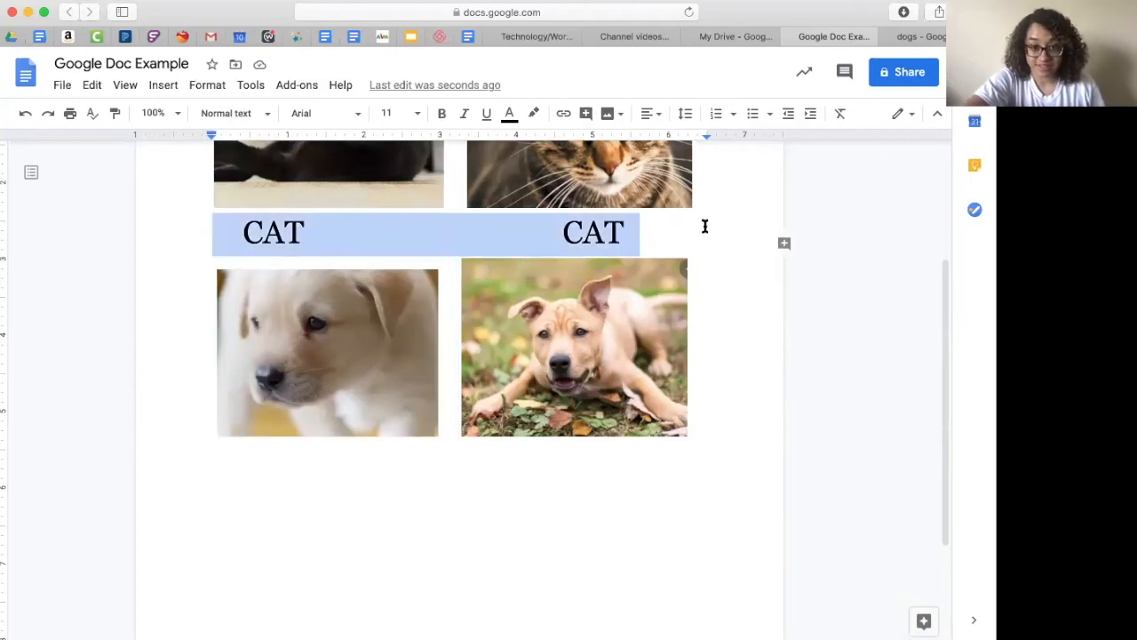
left_click(289, 456)
key("super+v")
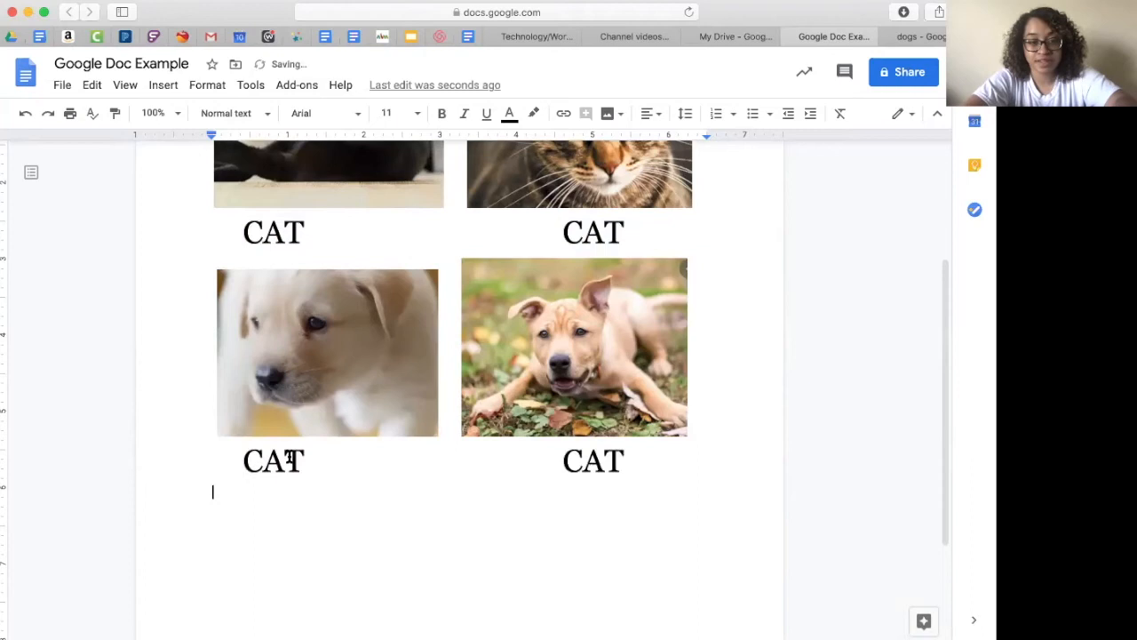
Replace both CAT labels beneath the dog pictures with DOG and narrow the gap between them
double_click(266, 461)
left_click(210, 462)
left_click(213, 500)
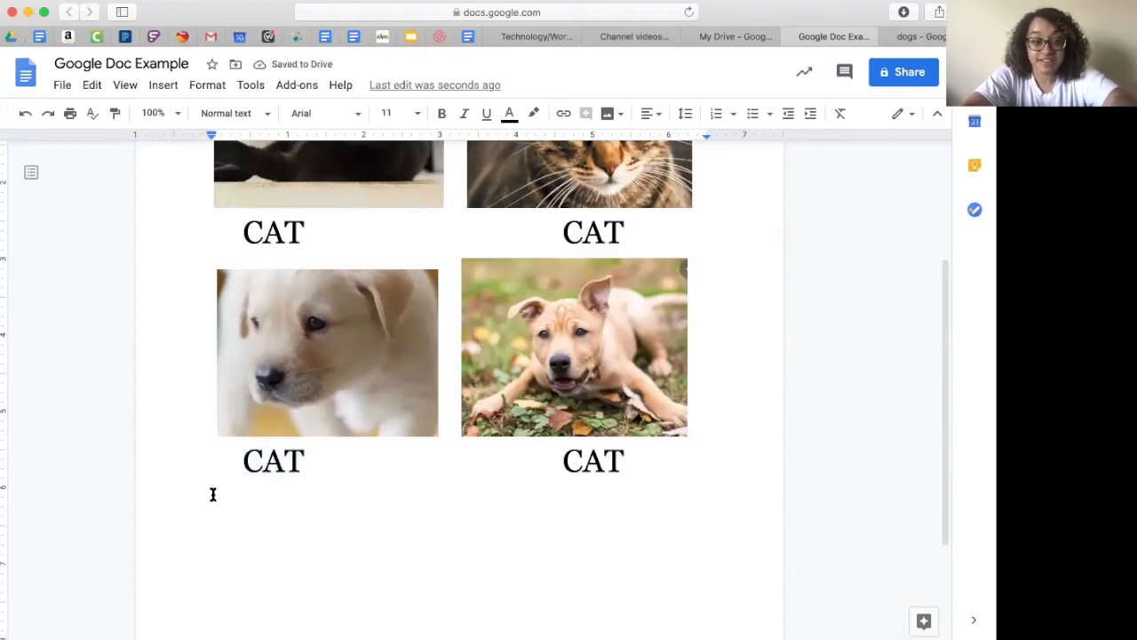
left_click(222, 459)
left_click(214, 493)
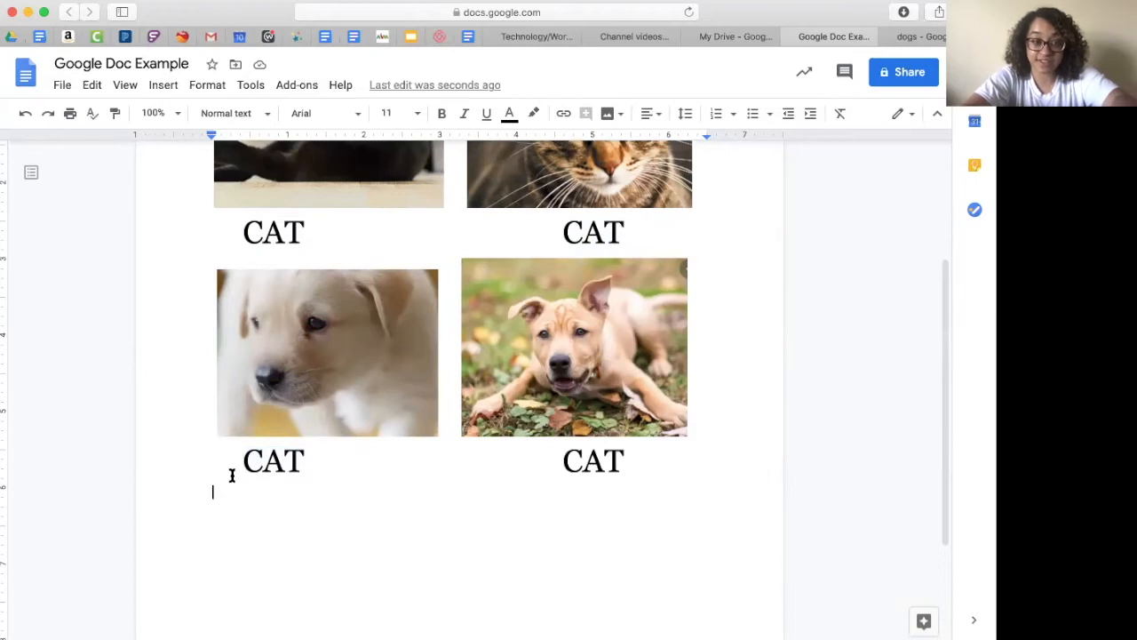
double_click(275, 460)
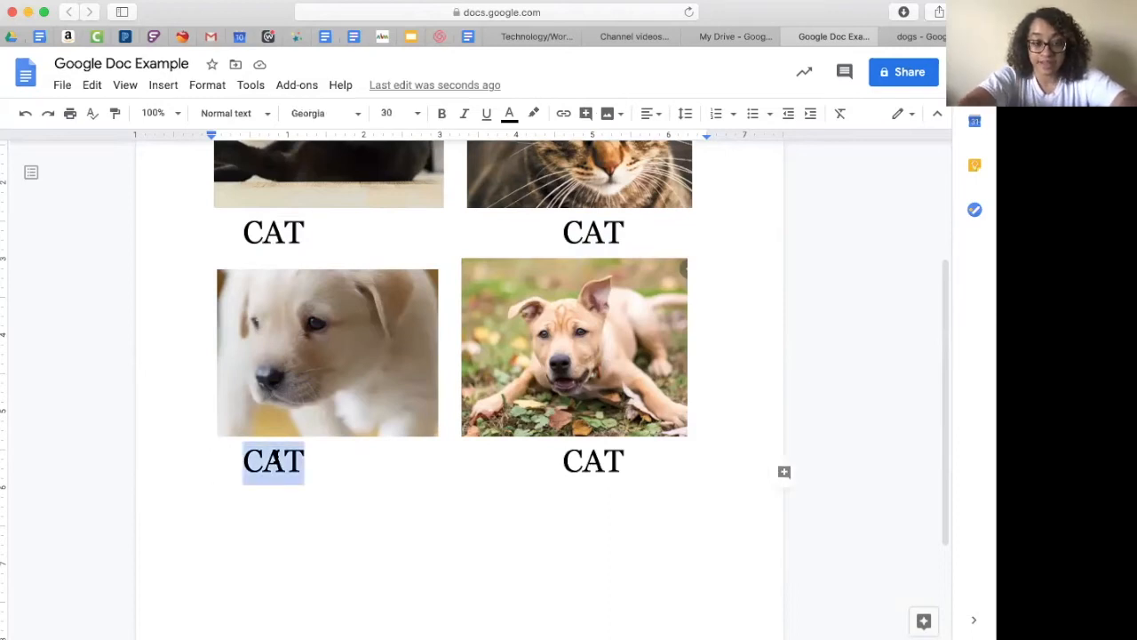
type("DOG")
double_click(590, 461)
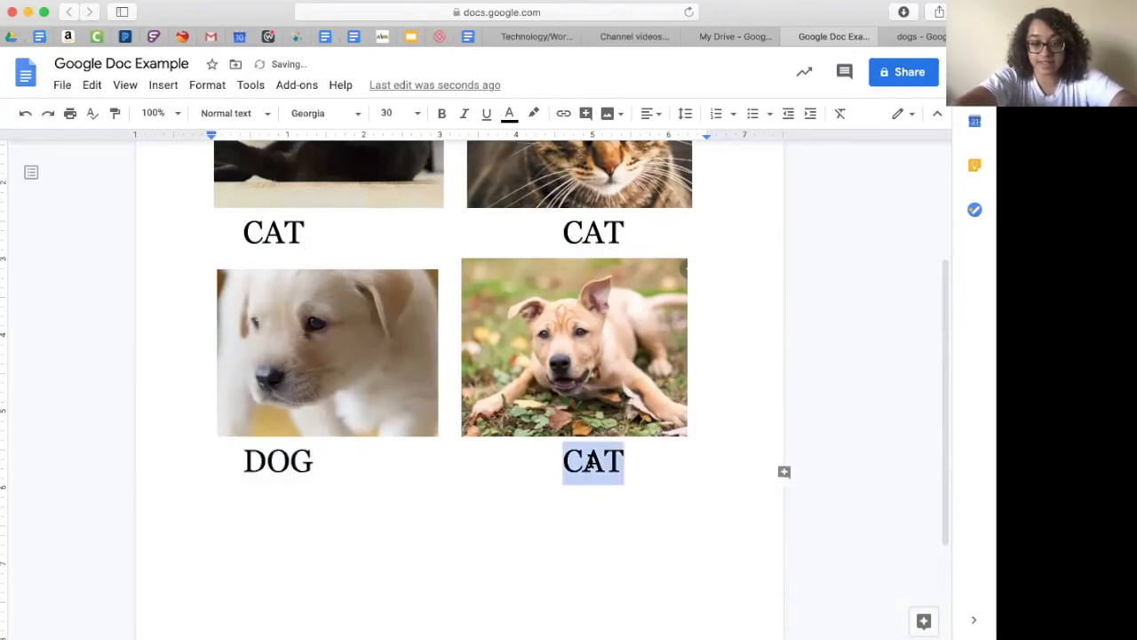
type("DOG")
left_click(518, 469)
key("BackSpace")
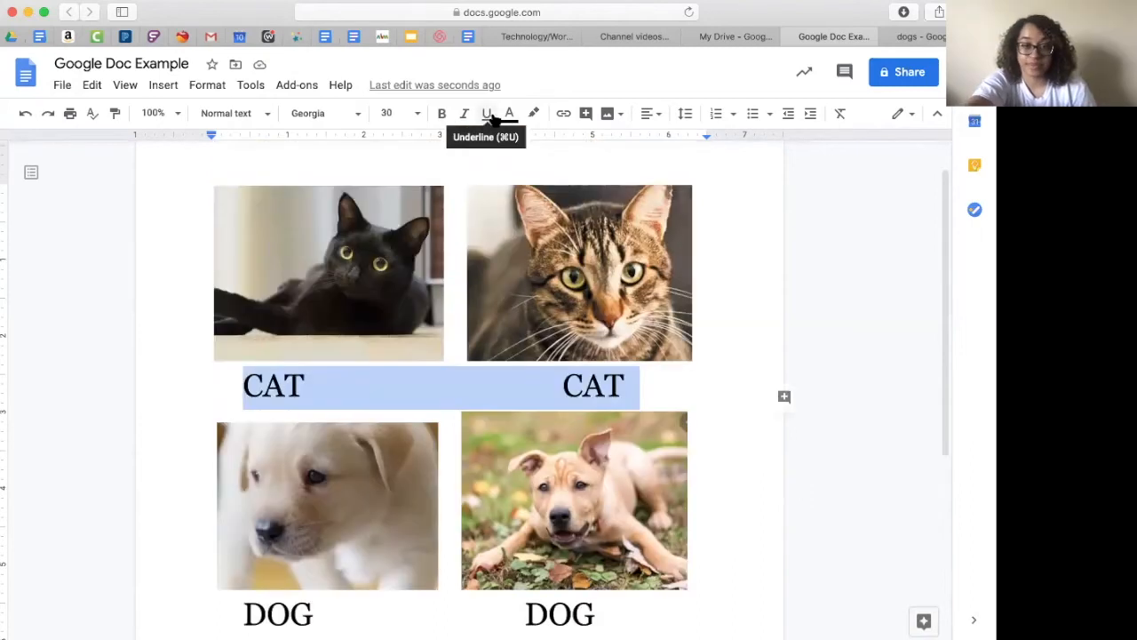
Try bold, italic and underline on the two CAT labels and remove all three formats again
left_click(442, 116)
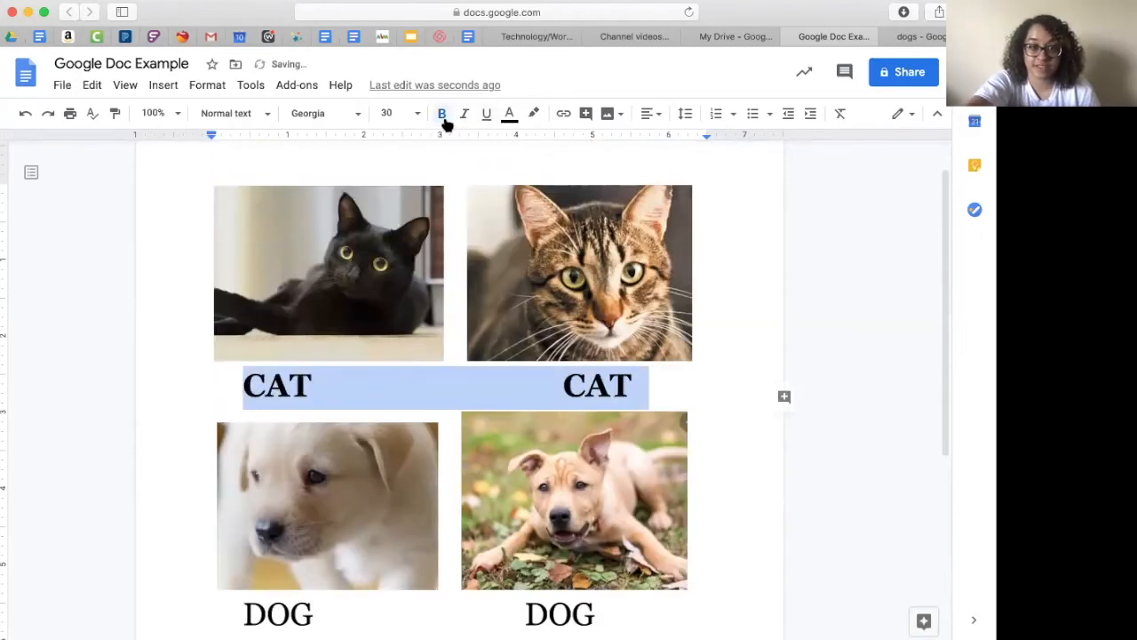
left_click(464, 117)
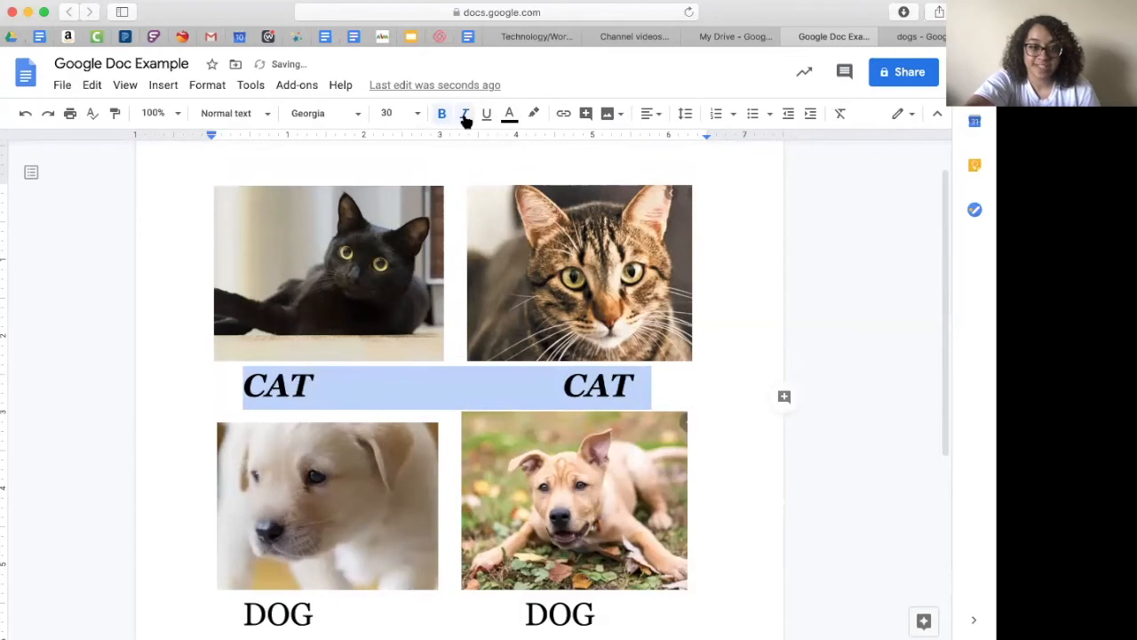
left_click(486, 117)
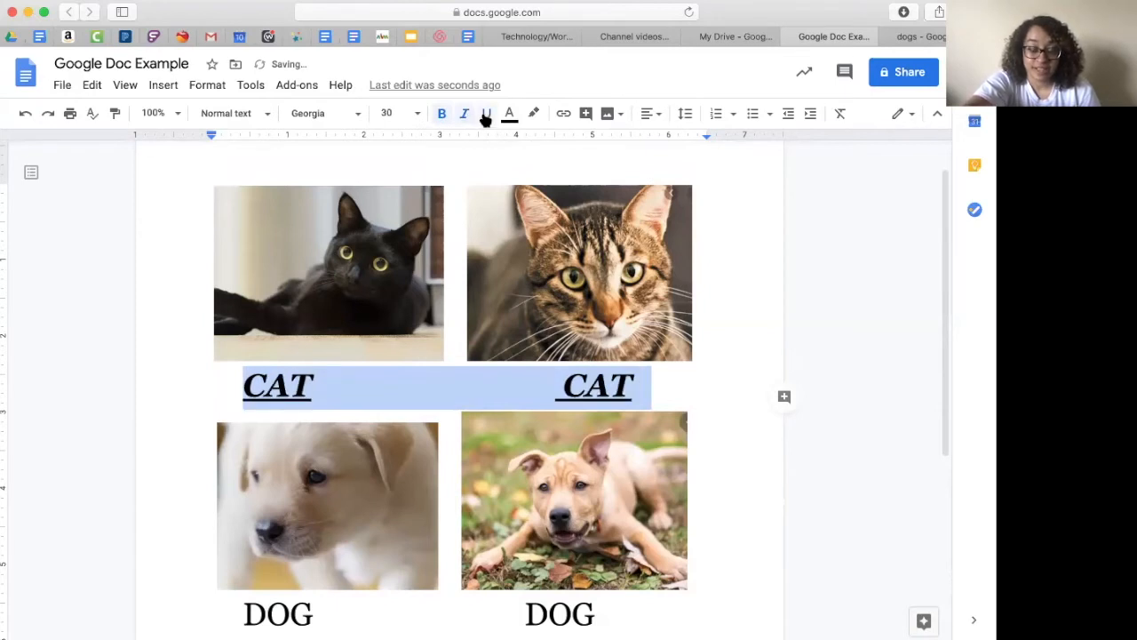
left_click(486, 117)
left_click(464, 114)
left_click(441, 114)
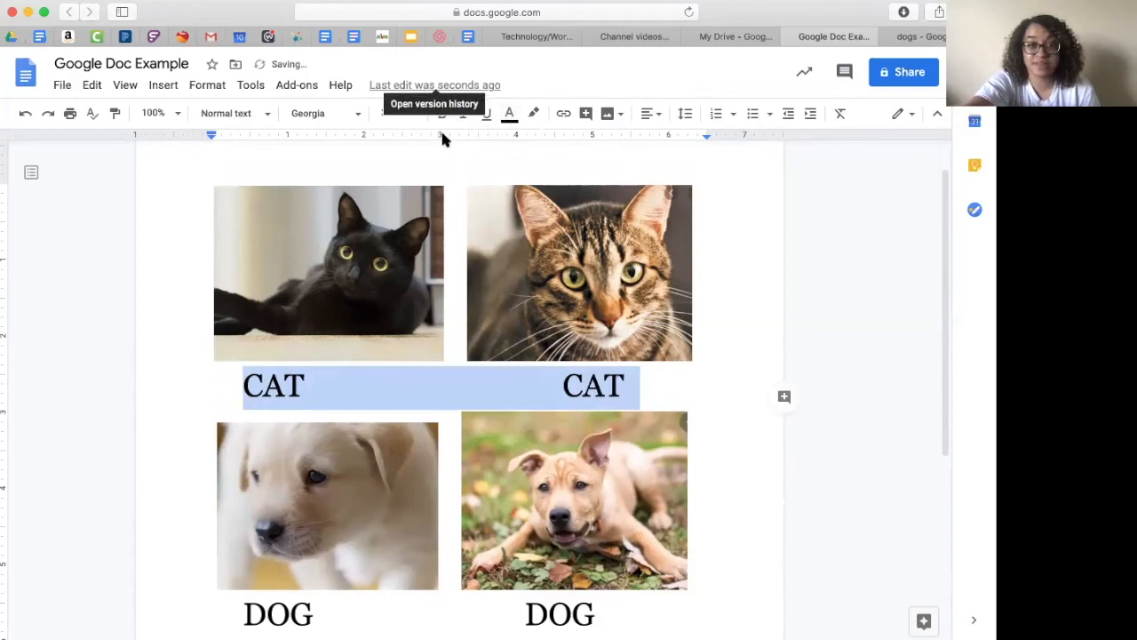
Colour the CAT label under the black cat red and the one under the tabby cat green
left_click(509, 118)
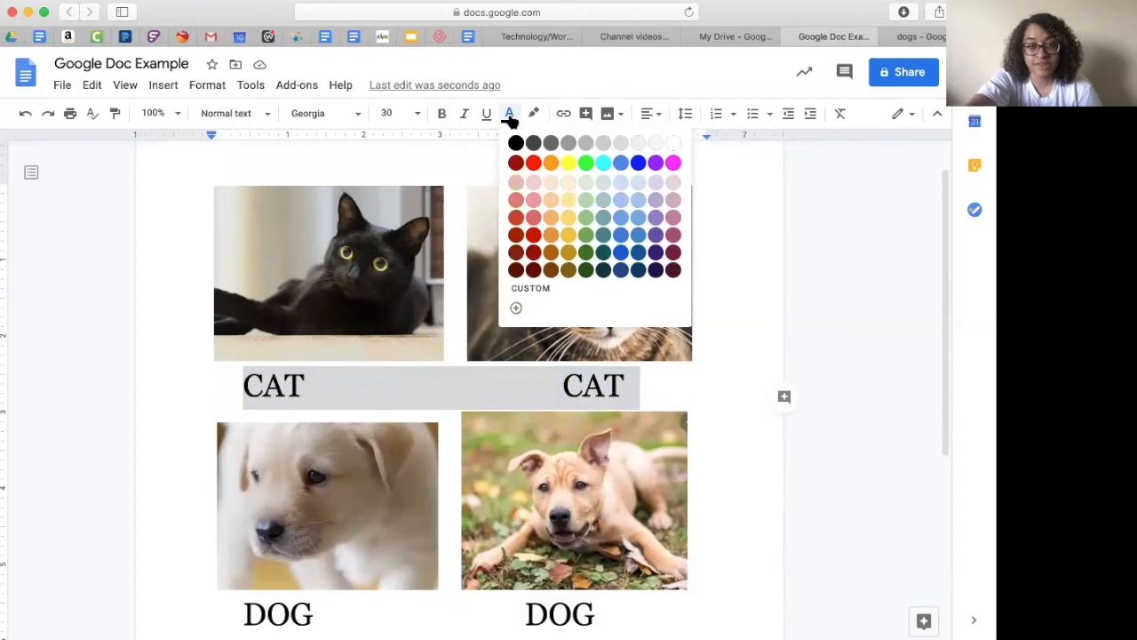
left_click(620, 237)
left_click(602, 373)
left_click_drag(666, 380, 221, 379)
left_click_drag(626, 377, 563, 387)
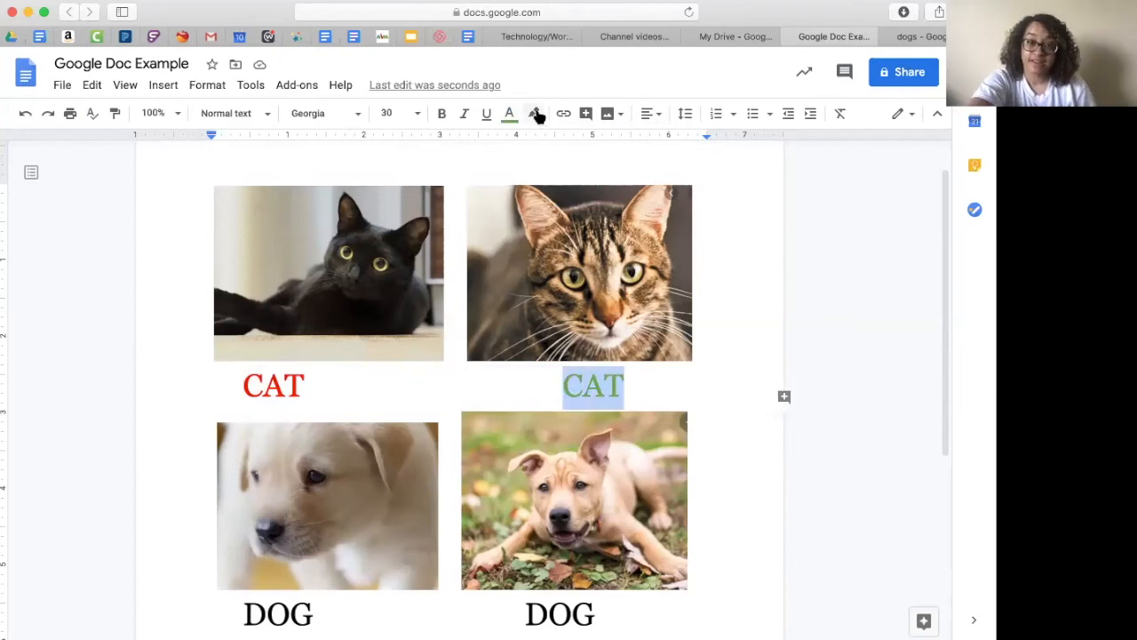
Highlight the green CAT label in light yellow and the red CAT label with its leading space in grey
left_click(537, 114)
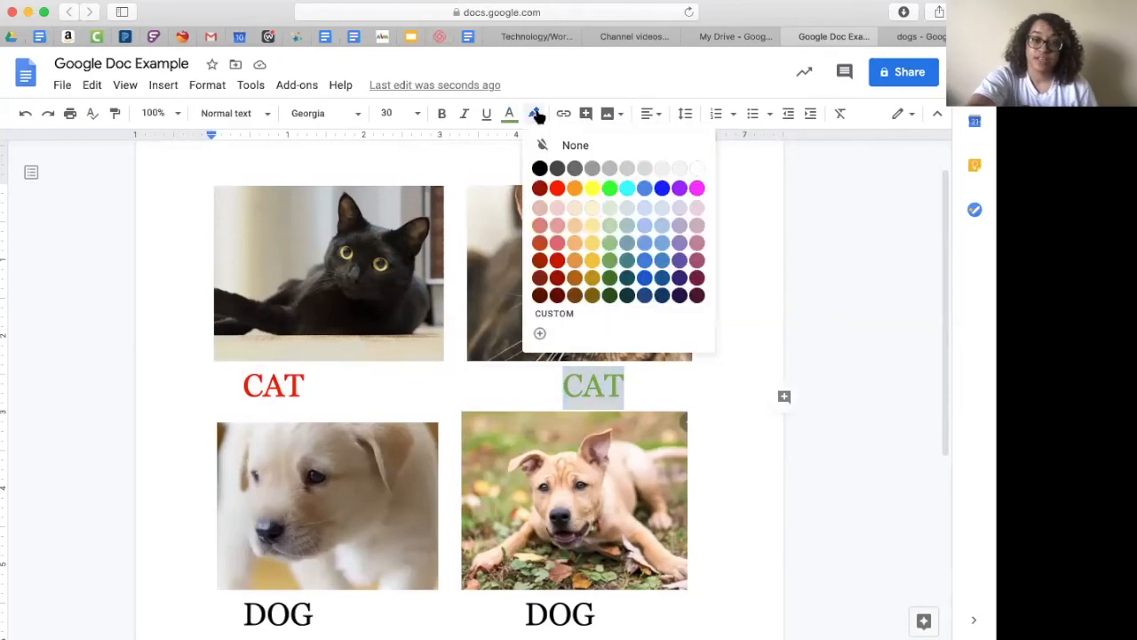
left_click(596, 211)
left_click(660, 386)
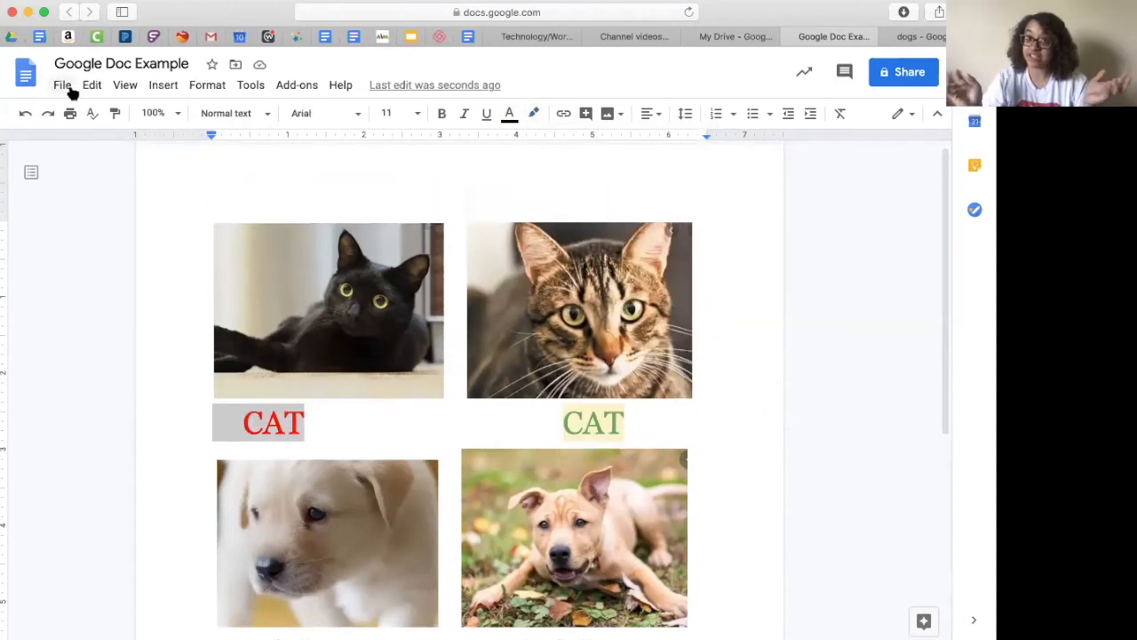
Change the document's page orientation to landscape
left_click(58, 88)
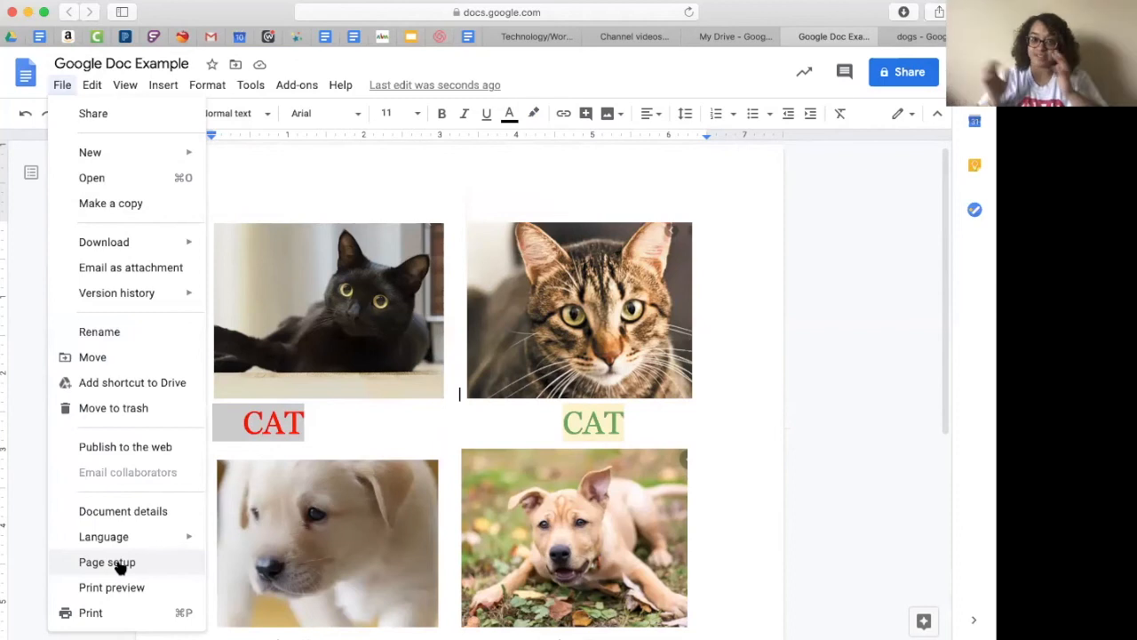
left_click(328, 306)
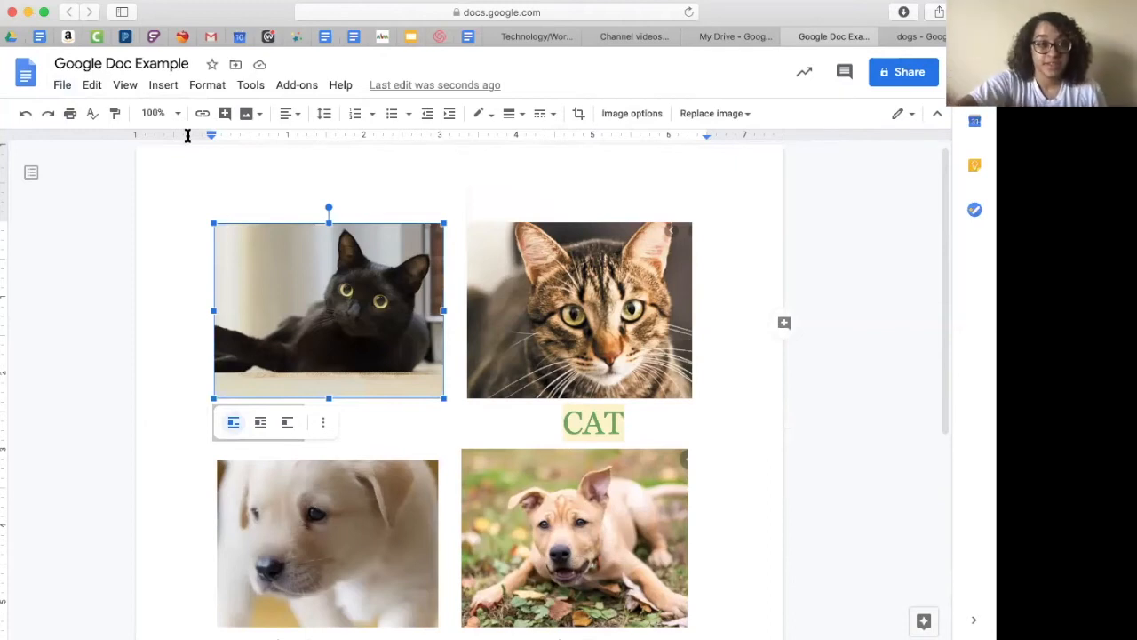
left_click(64, 87)
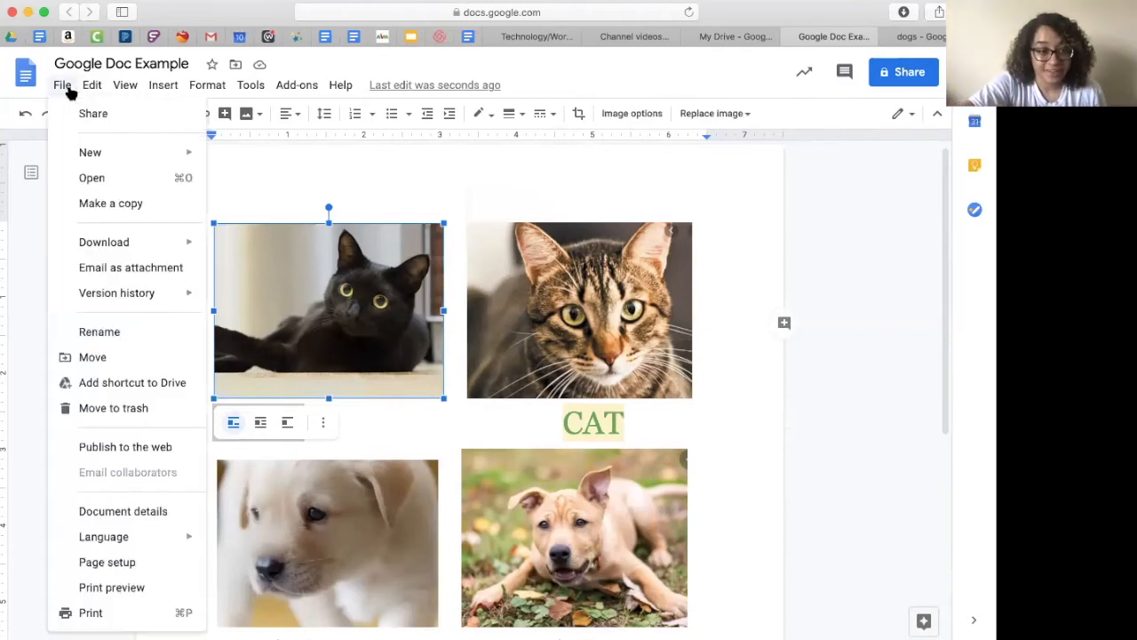
left_click(124, 568)
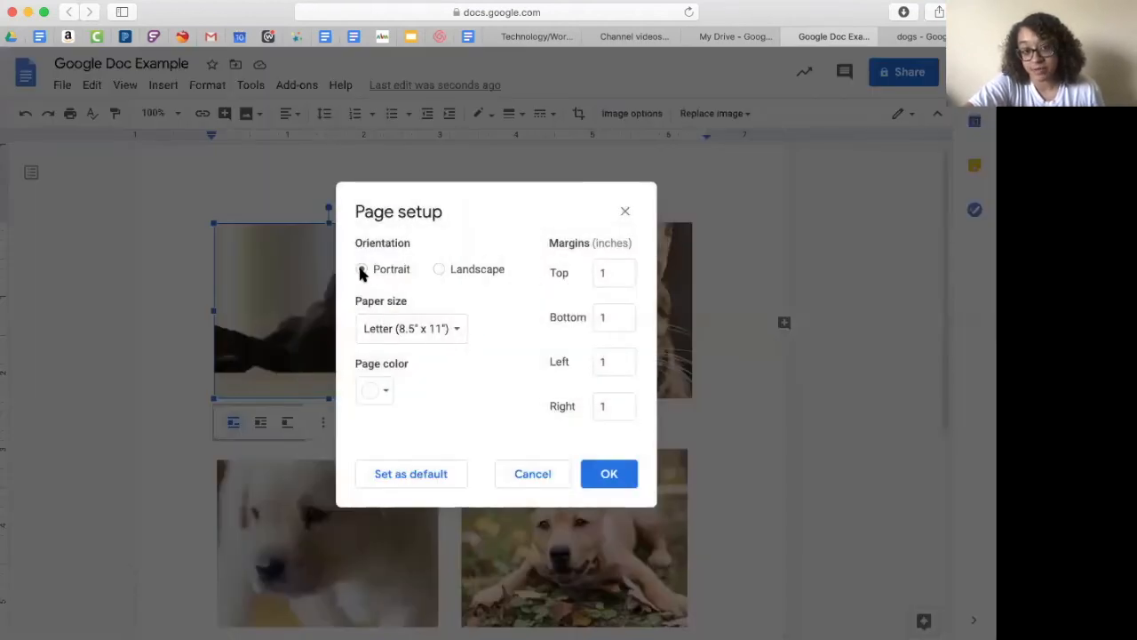
left_click(442, 270)
left_click(611, 475)
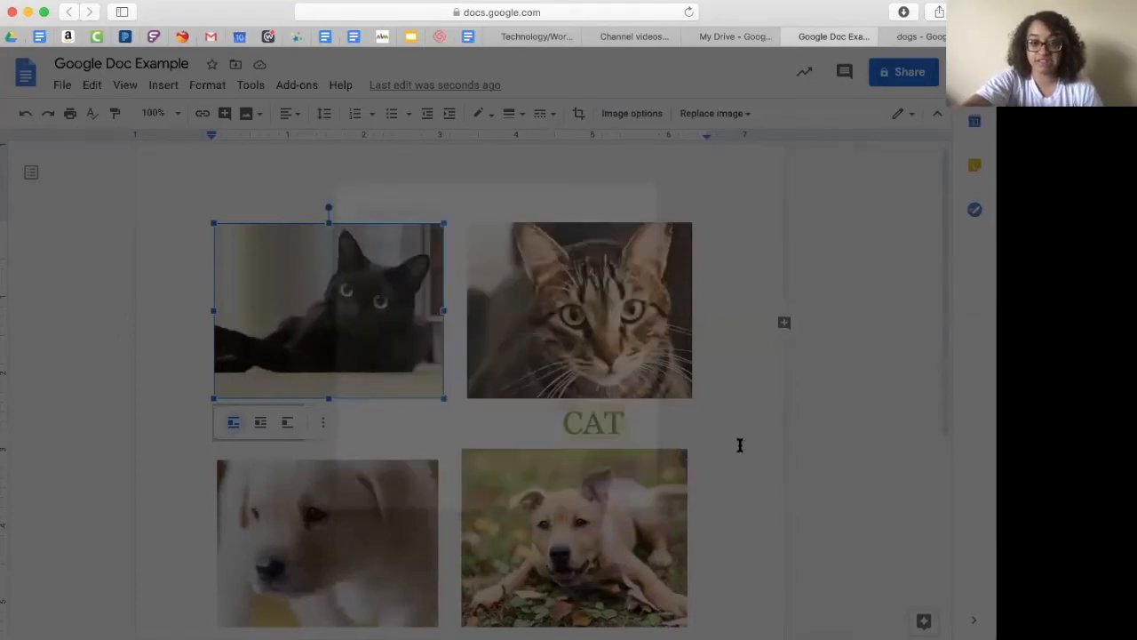
scroll(787, 439, "down", 2)
scroll(788, 439, "up", 2)
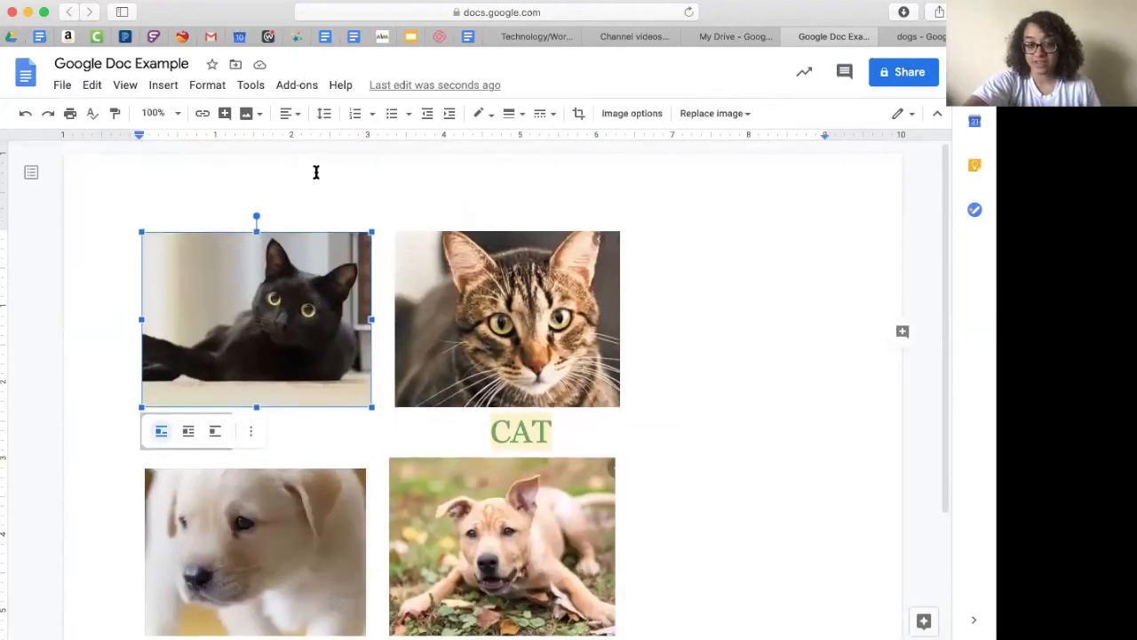
Move the document from My Drive into the Avengers folder
left_click(63, 85)
left_click(93, 359)
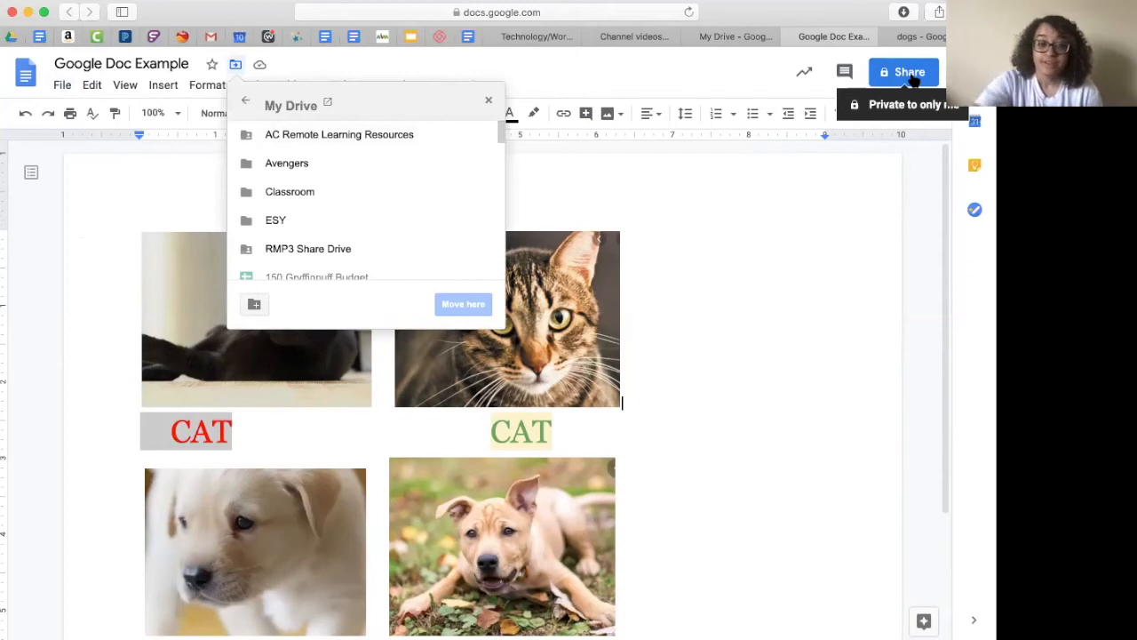
left_click(364, 163)
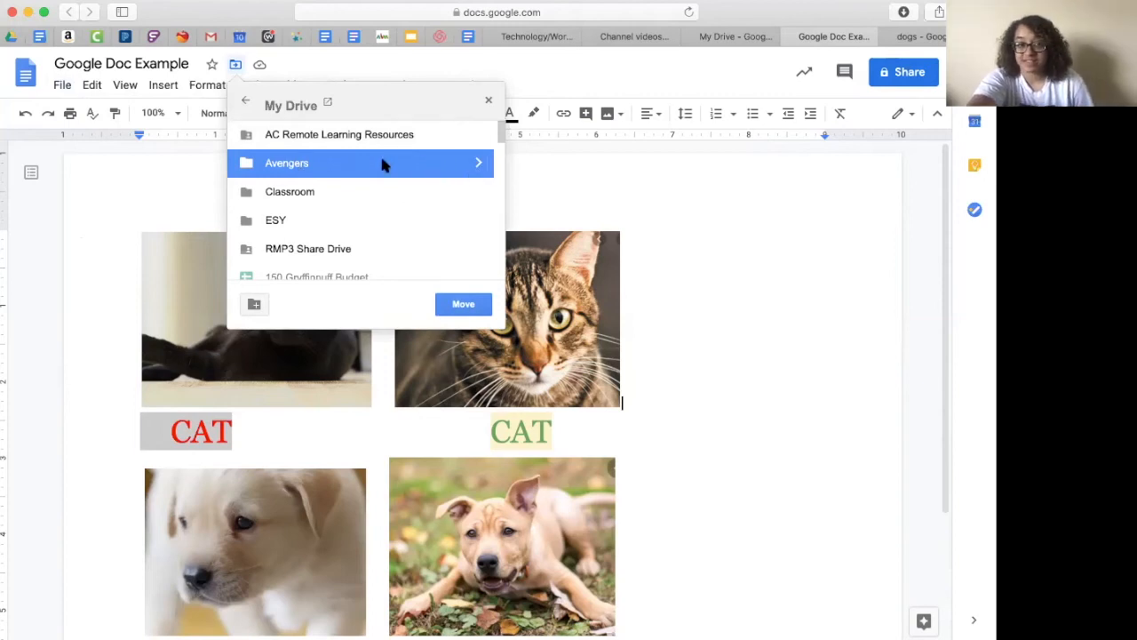
left_click(478, 163)
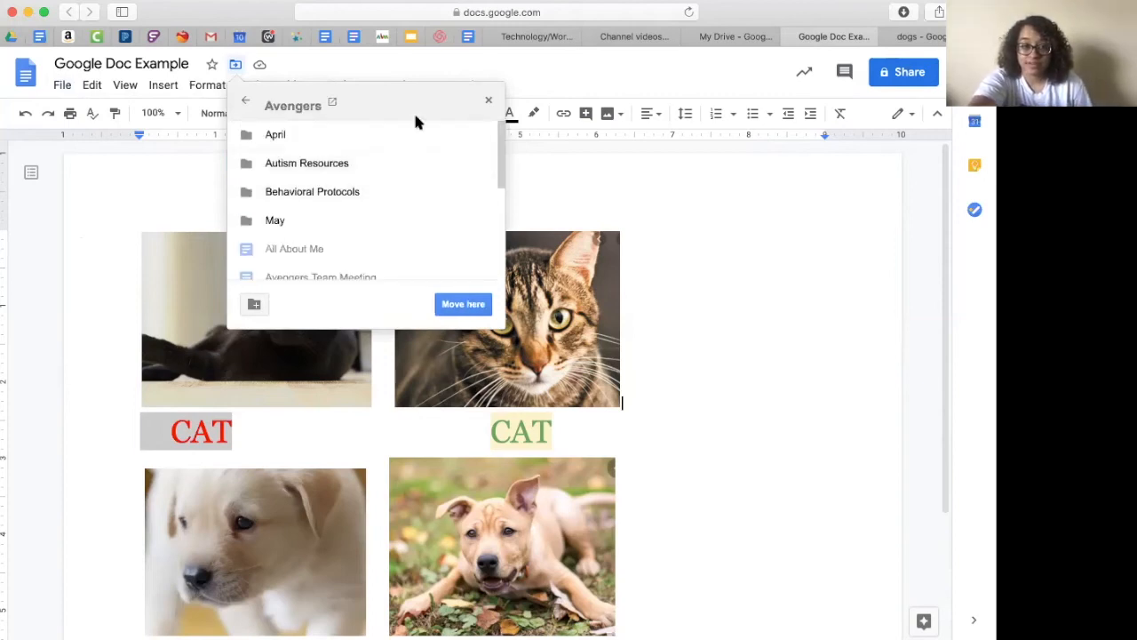
left_click(467, 304)
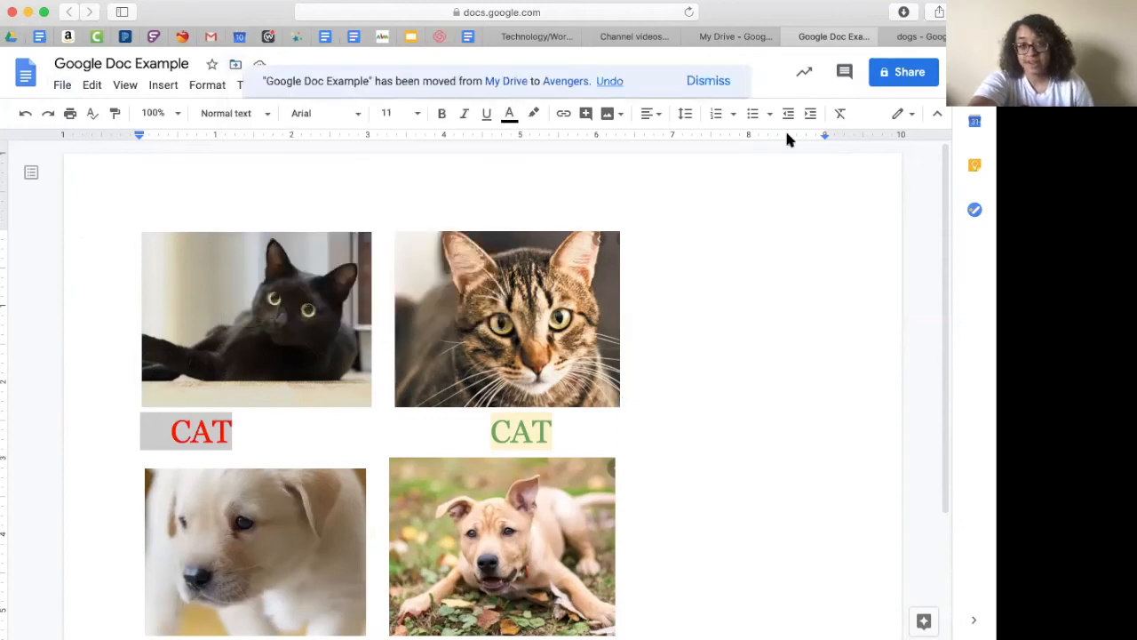
left_click(915, 79)
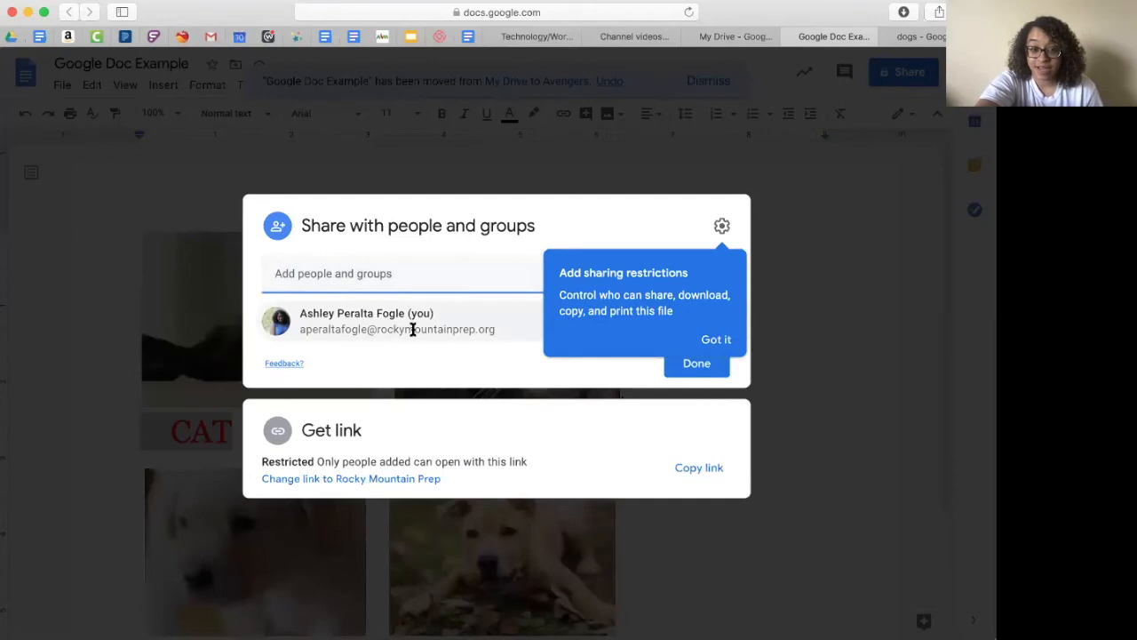
left_click(359, 273)
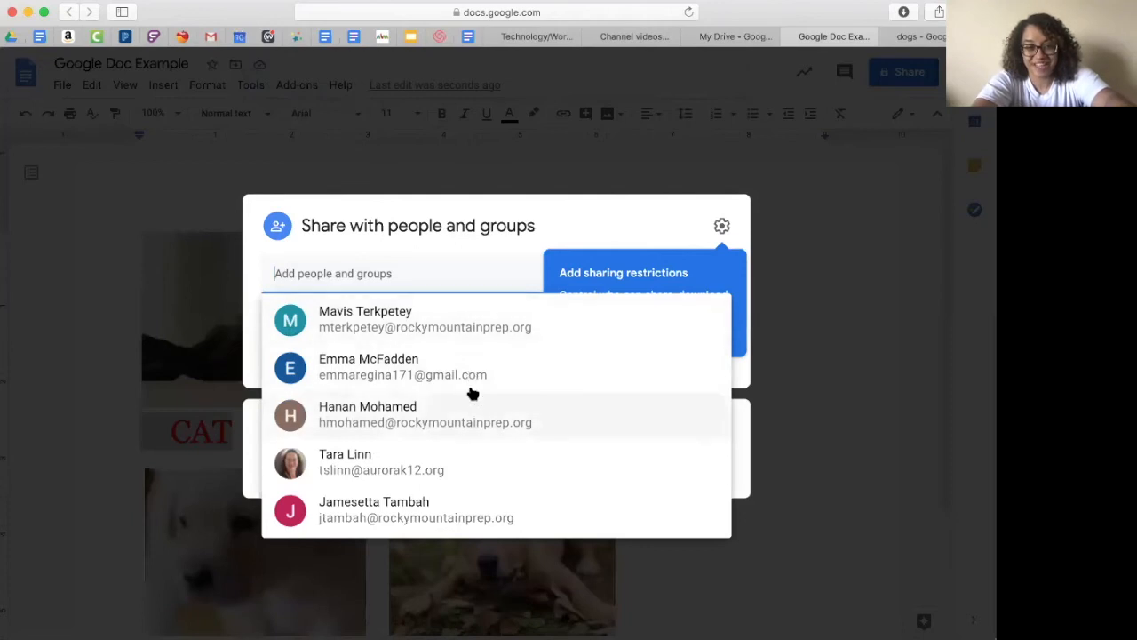
type("aperal")
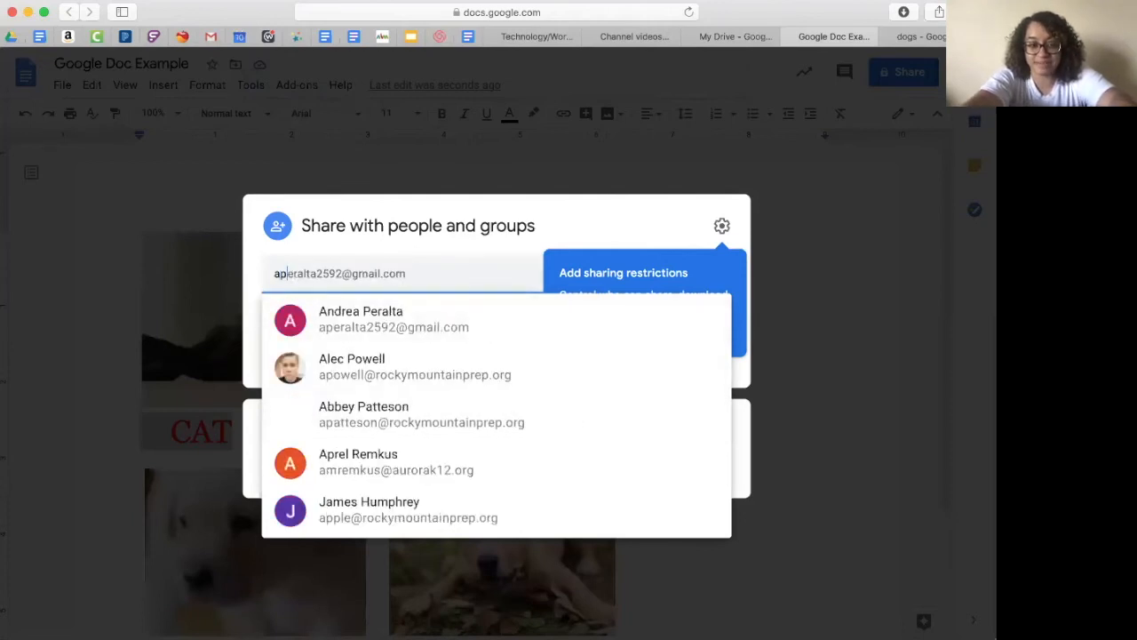
key("Escape")
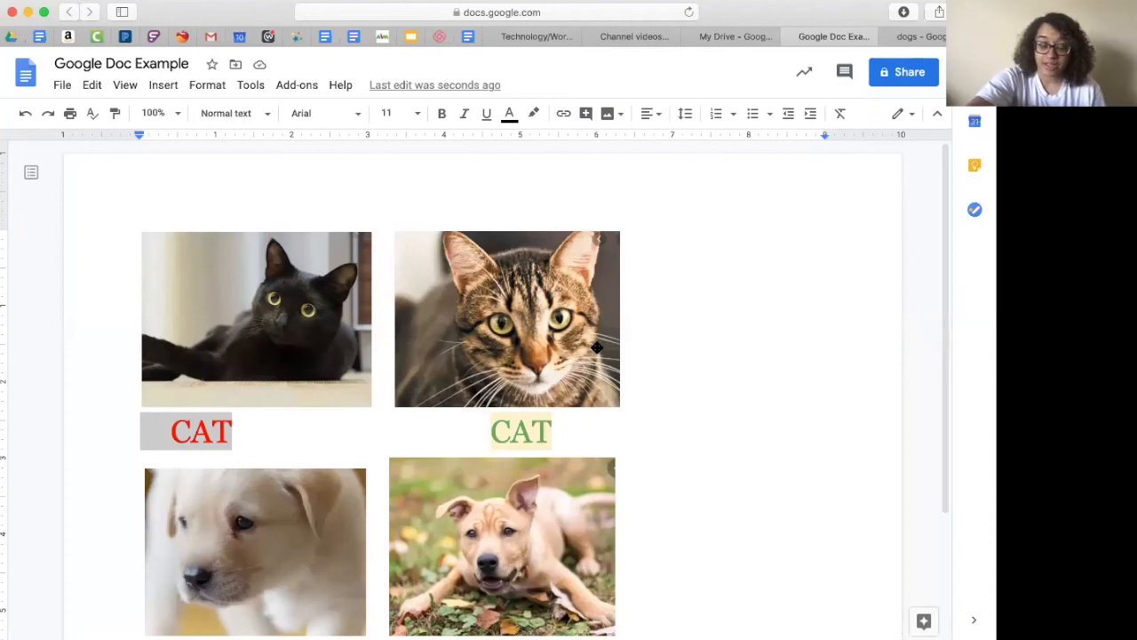
left_click(63, 86)
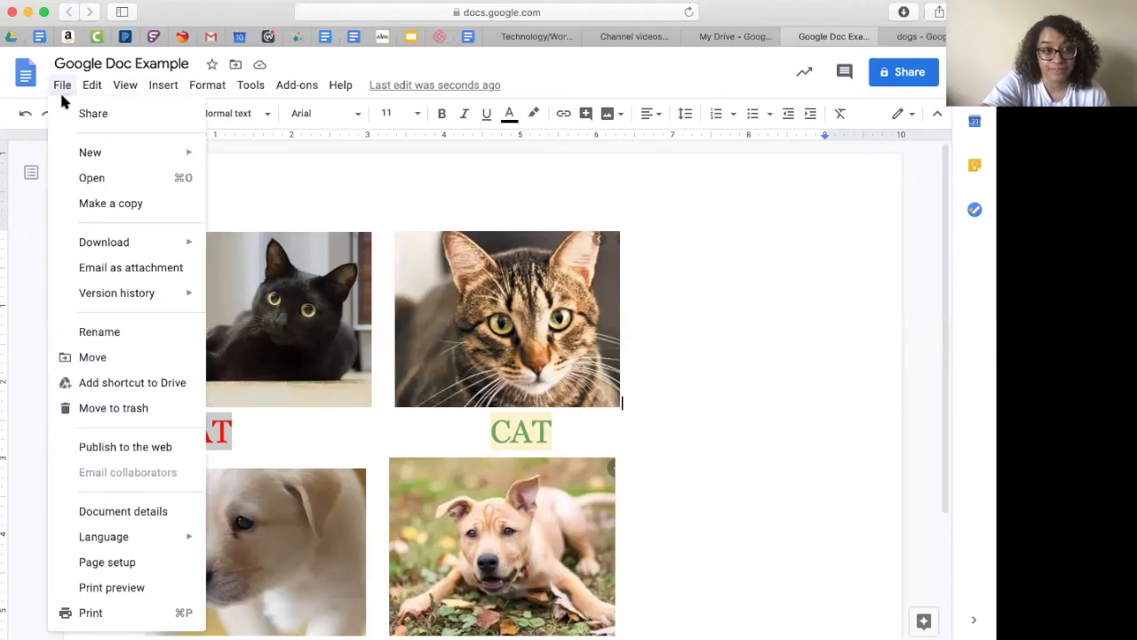
mouse_move(117, 248)
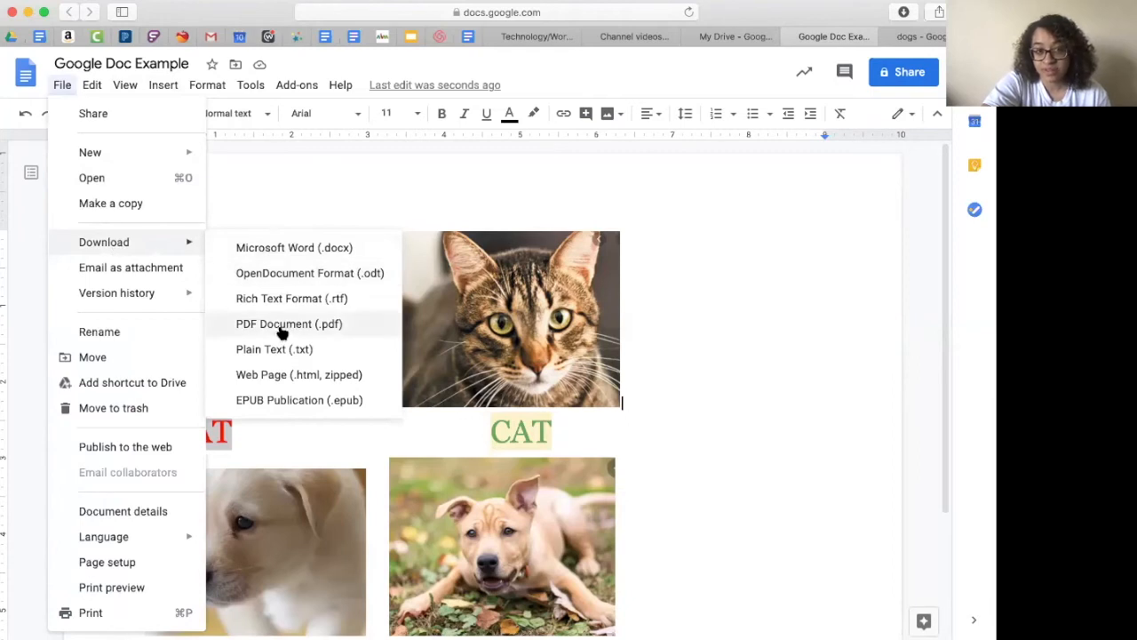
left_click(755, 399)
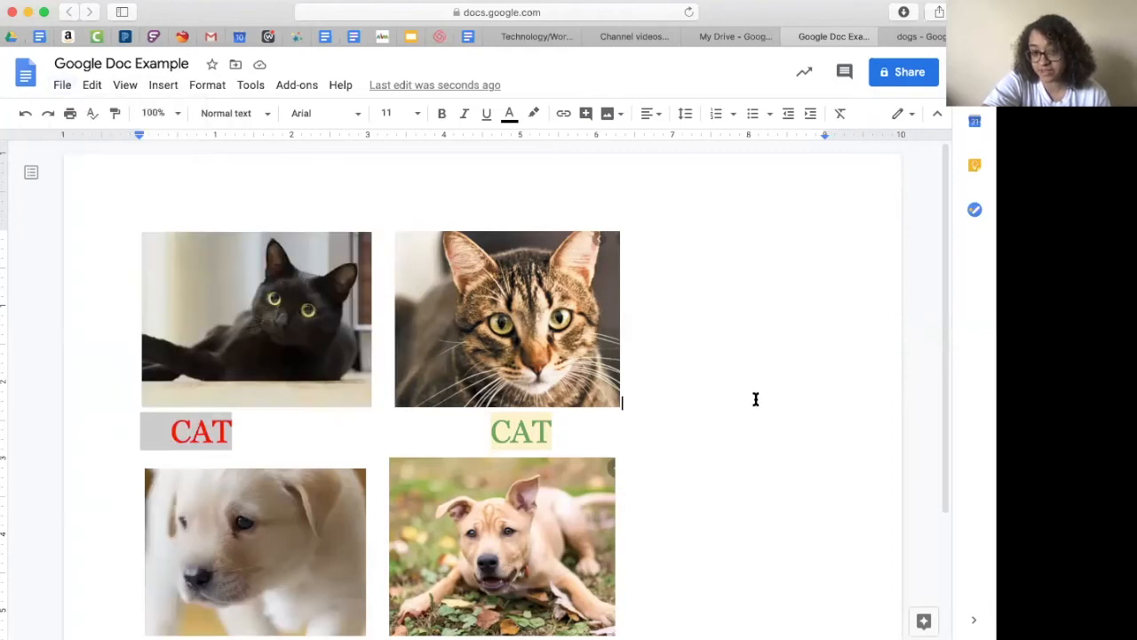
Add blank lines after the second dog picture so that the document continues on a second page
scroll(756, 400, "down", 2)
left_click(756, 399)
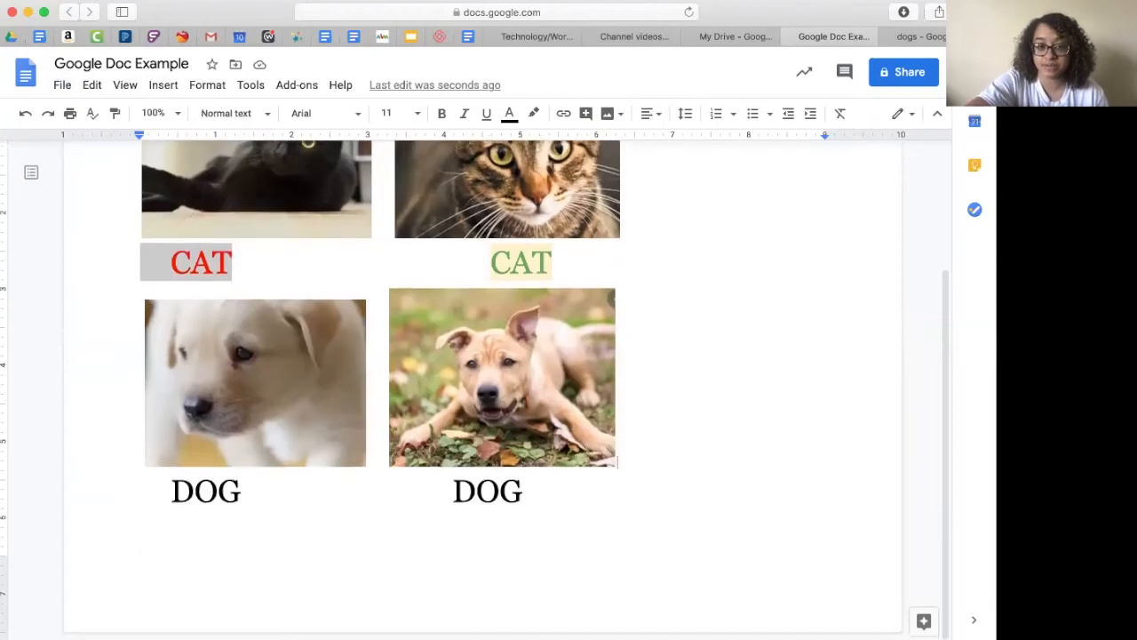
key("Return")
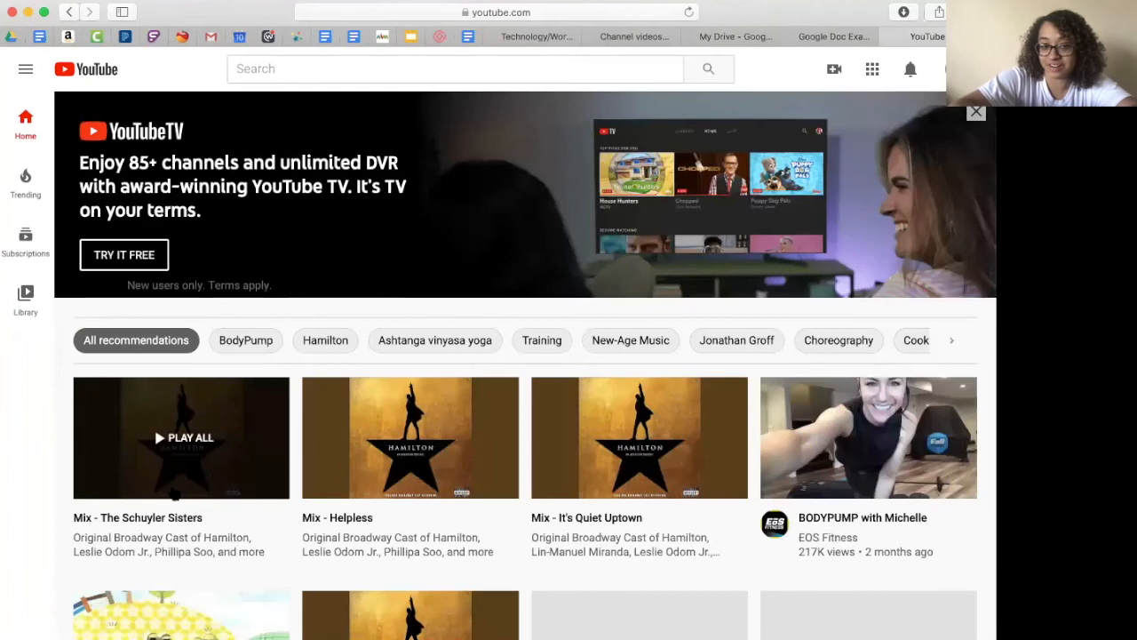
On YouTube, open the mix The Schuyler Sisters, skip the ad, pause the video and select its full address for copying
left_click(181, 437)
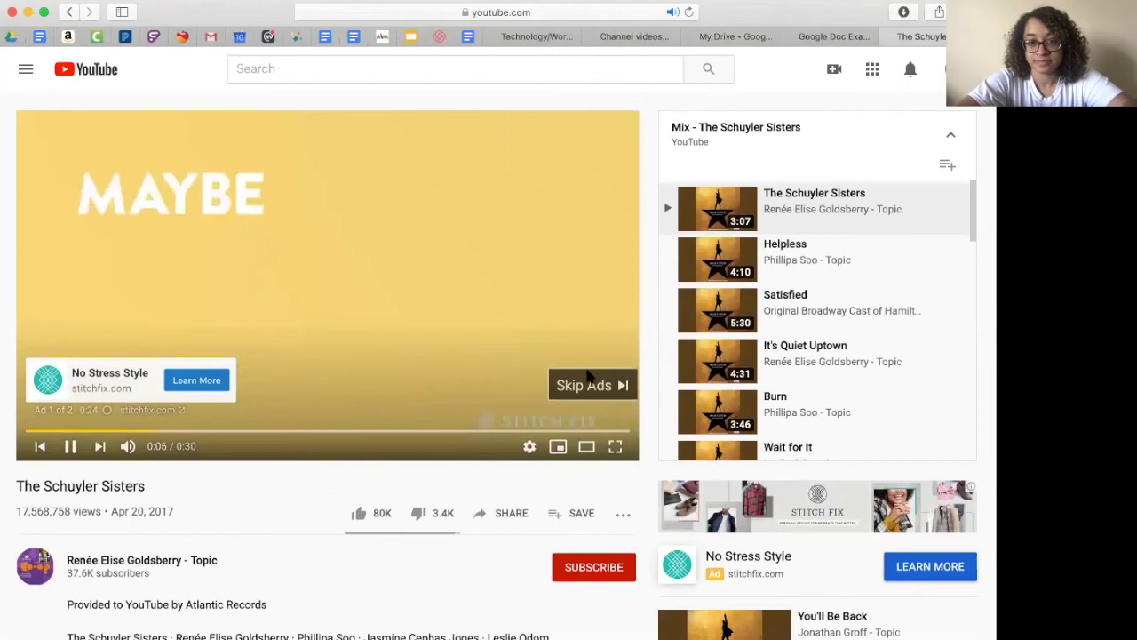
left_click(586, 382)
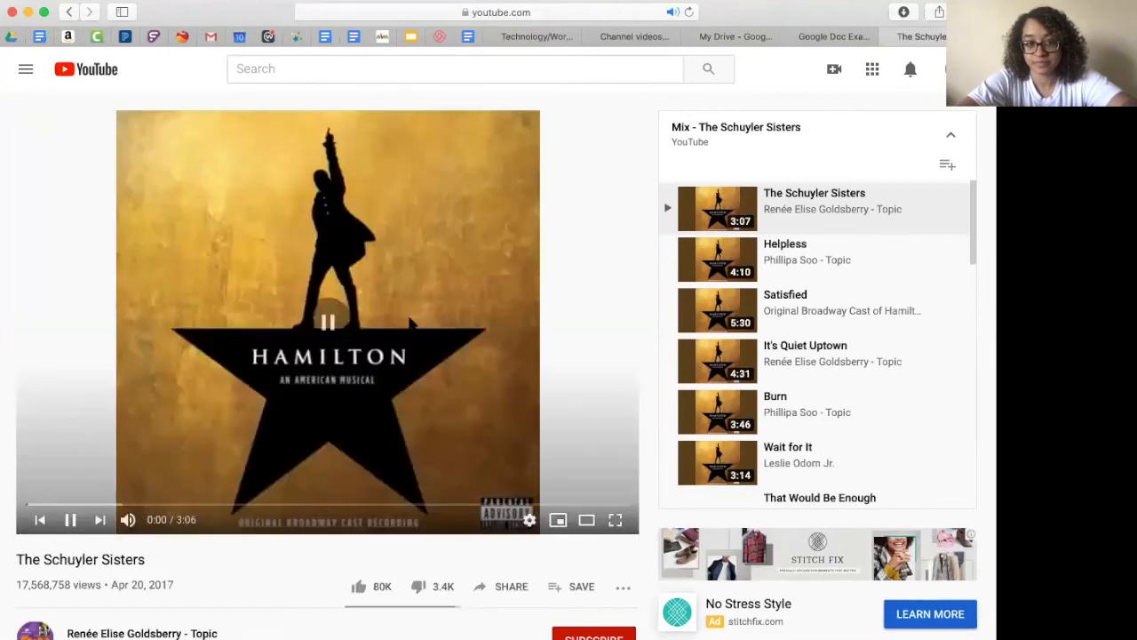
left_click(411, 325)
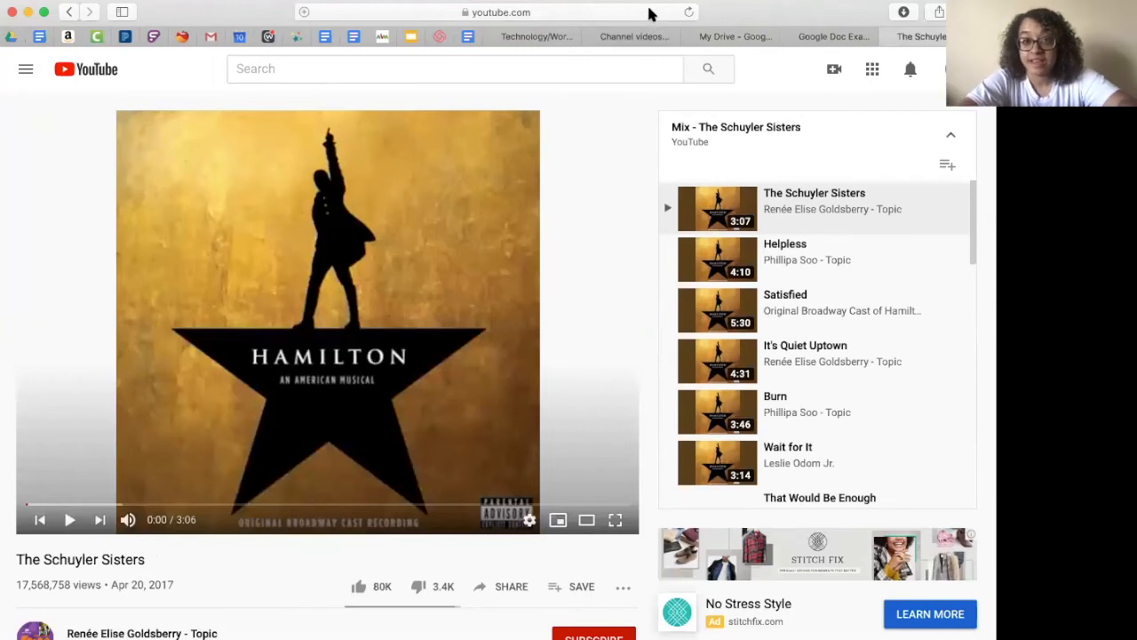
left_click(613, 10)
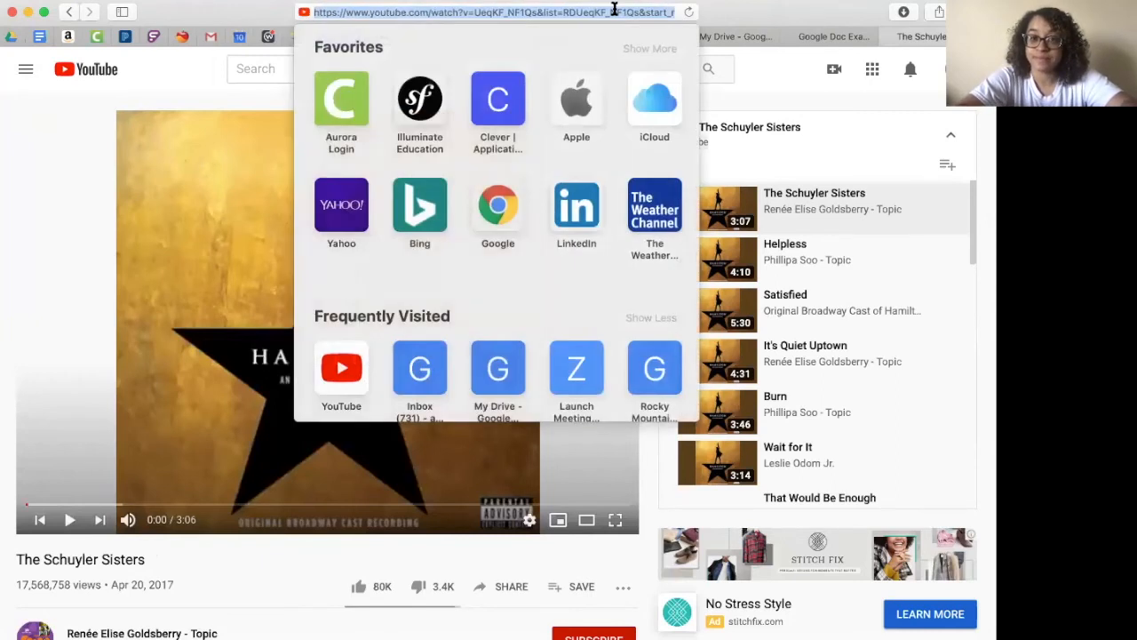
Return to the Google Doc and paste the copied YouTube address at the start of the second page
left_click(838, 38)
scroll(589, 401, "down", 5)
left_click(289, 489)
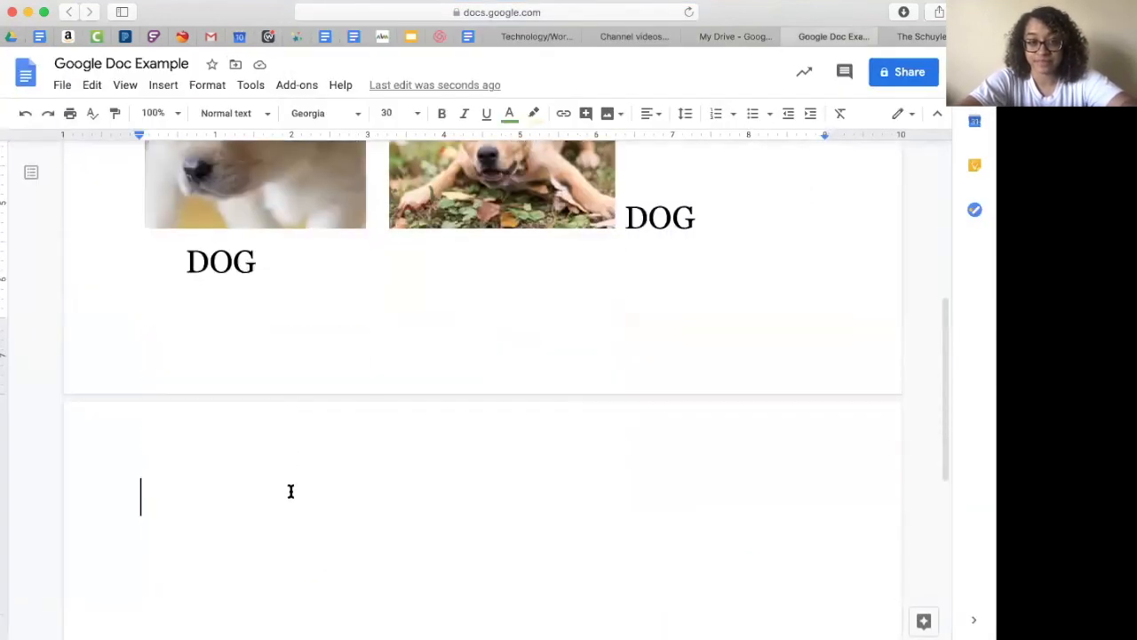
type("https://www.youtube.com/watch?v=UeqKF_NF1Qs&list=RDUeqKF_NF1Qs&start_radio=1")
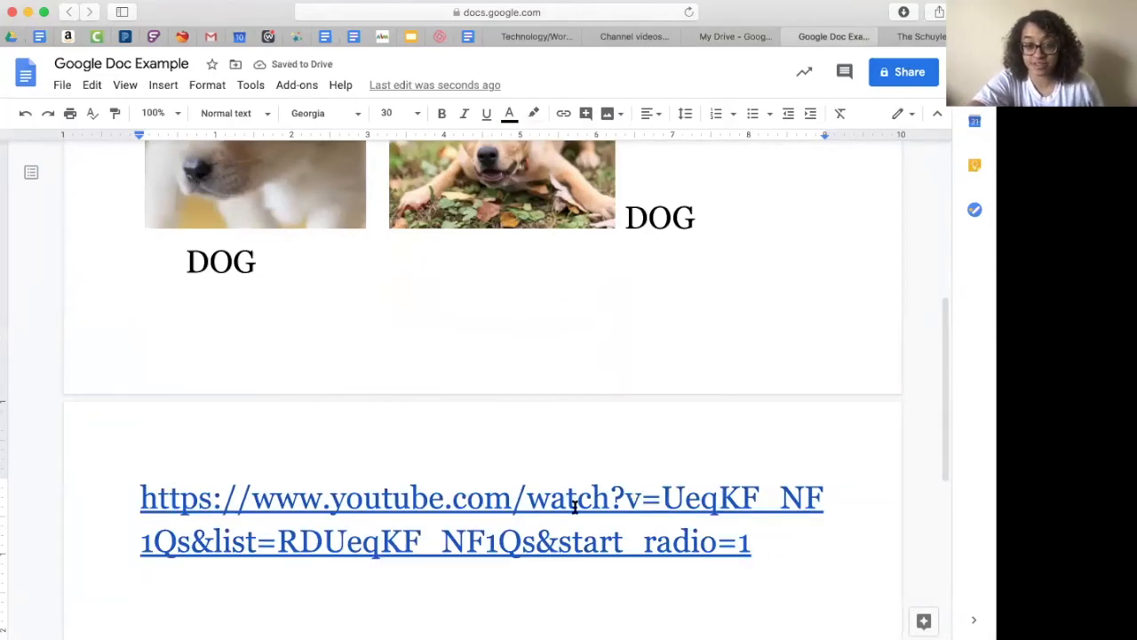
Examine the link preview and its copy, edit and remove options on the pasted YouTube address
left_click(545, 503)
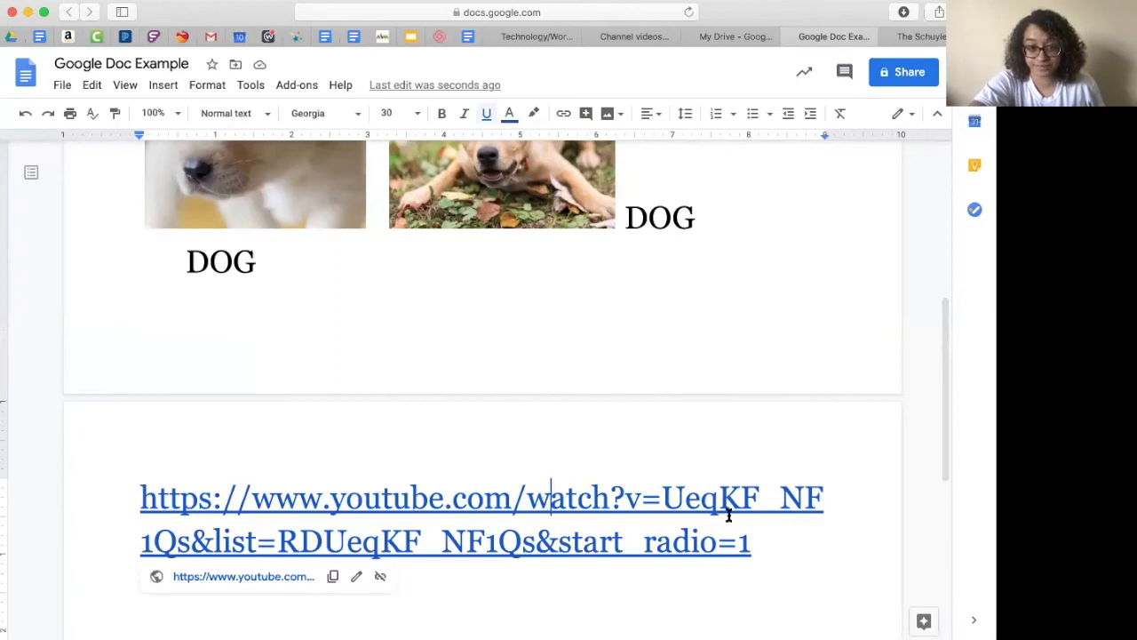
double_click(829, 547)
left_click(827, 547)
scroll(824, 549, "down", 2)
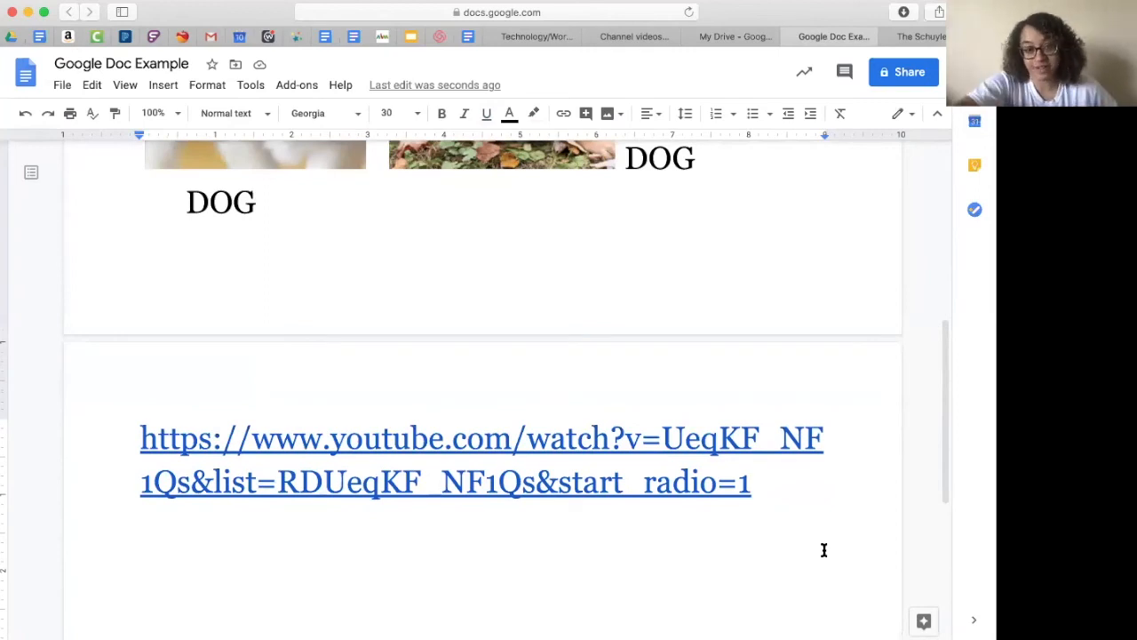
left_click(637, 450)
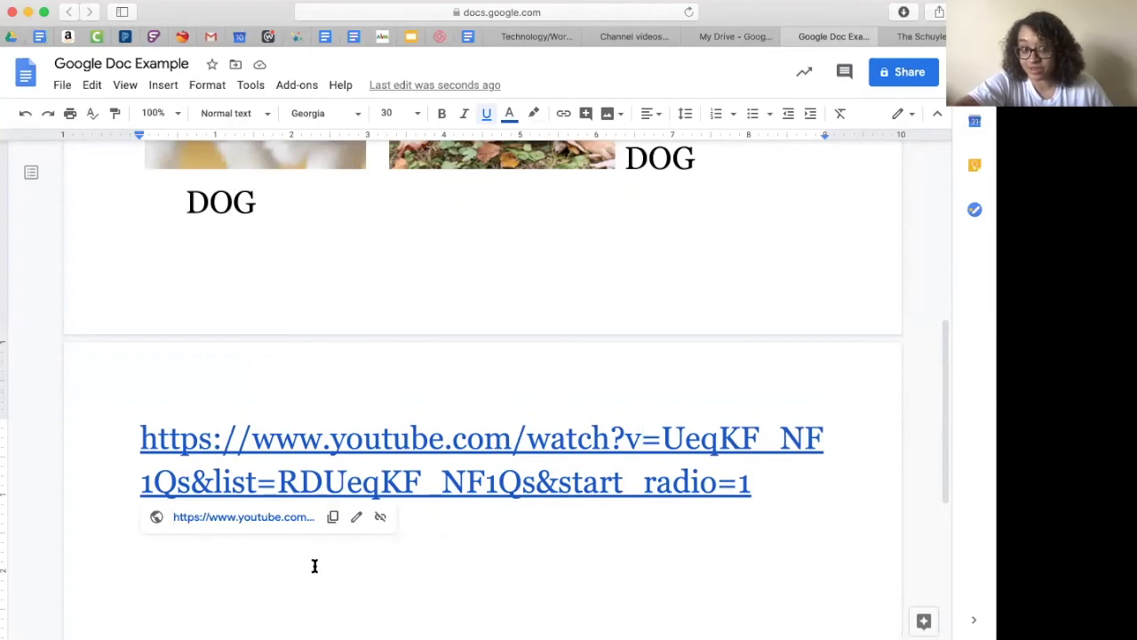
scroll(314, 566, "down", 2)
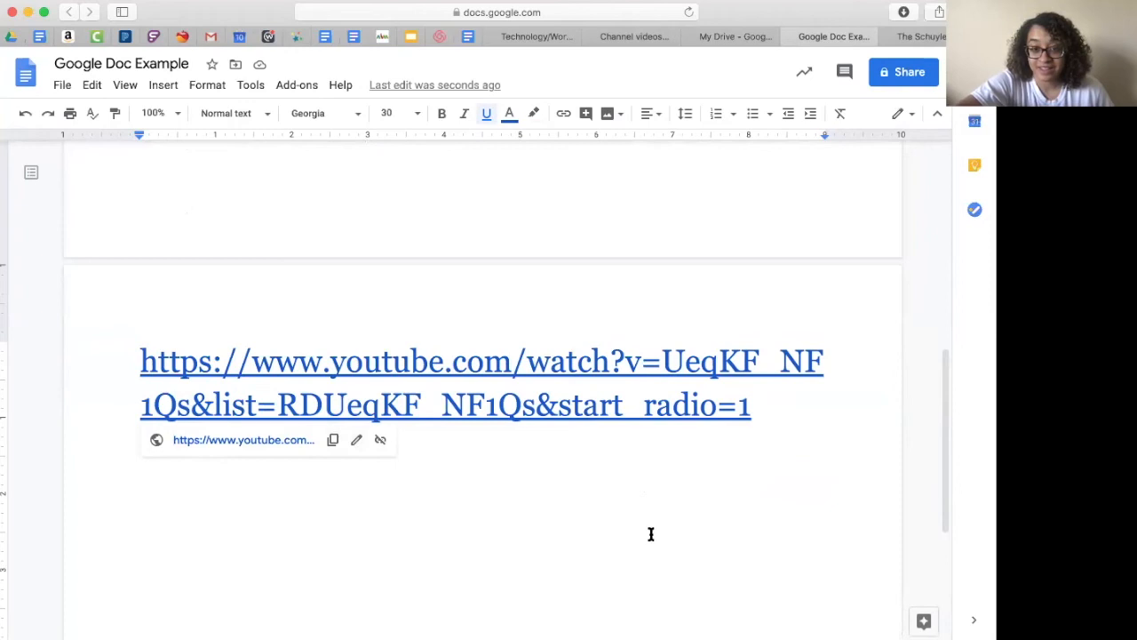
Paste the same YouTube address on the line below the large link and turn it into a clickable link
left_click(848, 507)
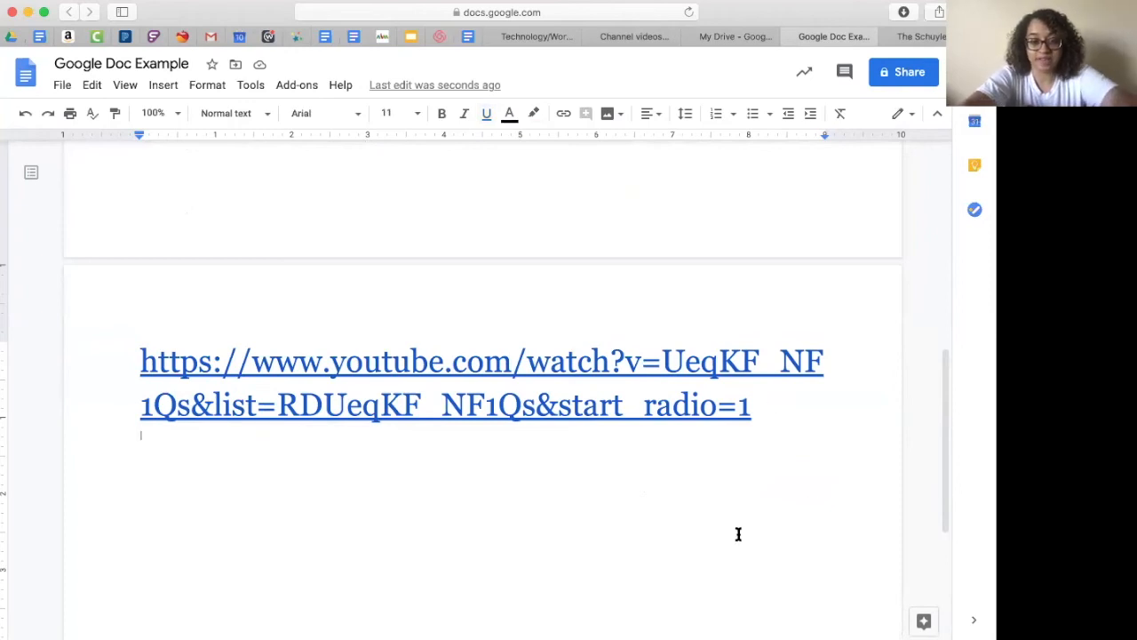
type("https://www.youtube.com/watch?v=UeqKF_NF1Qs&list=RDUeqKF_NF1Qs&start_radio=1")
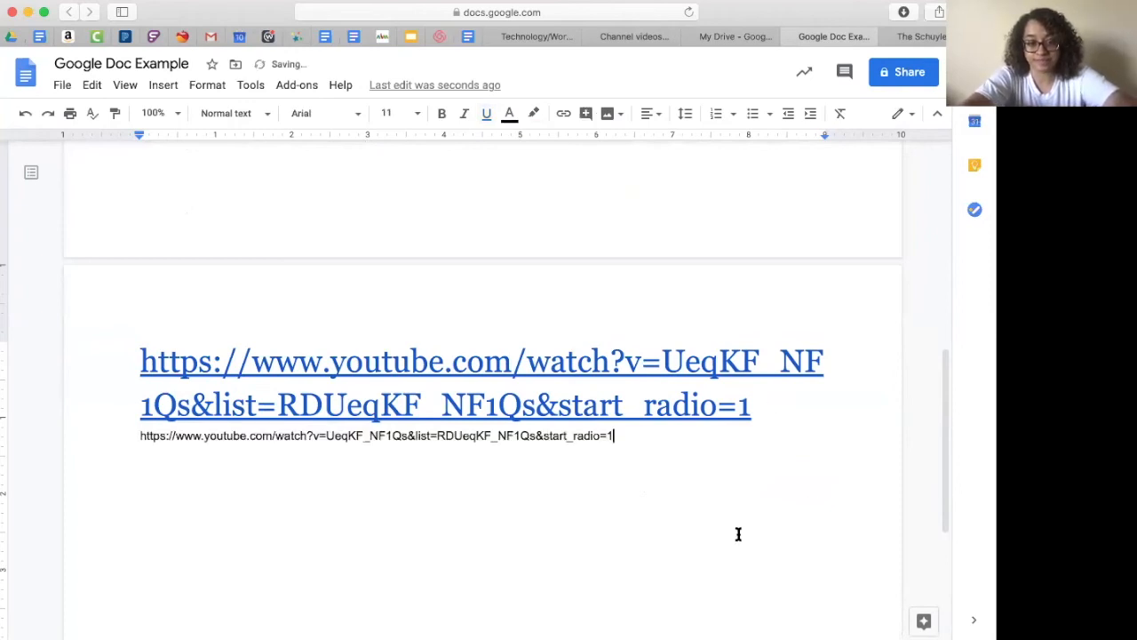
left_click(137, 350)
left_click(153, 493)
left_click(138, 435)
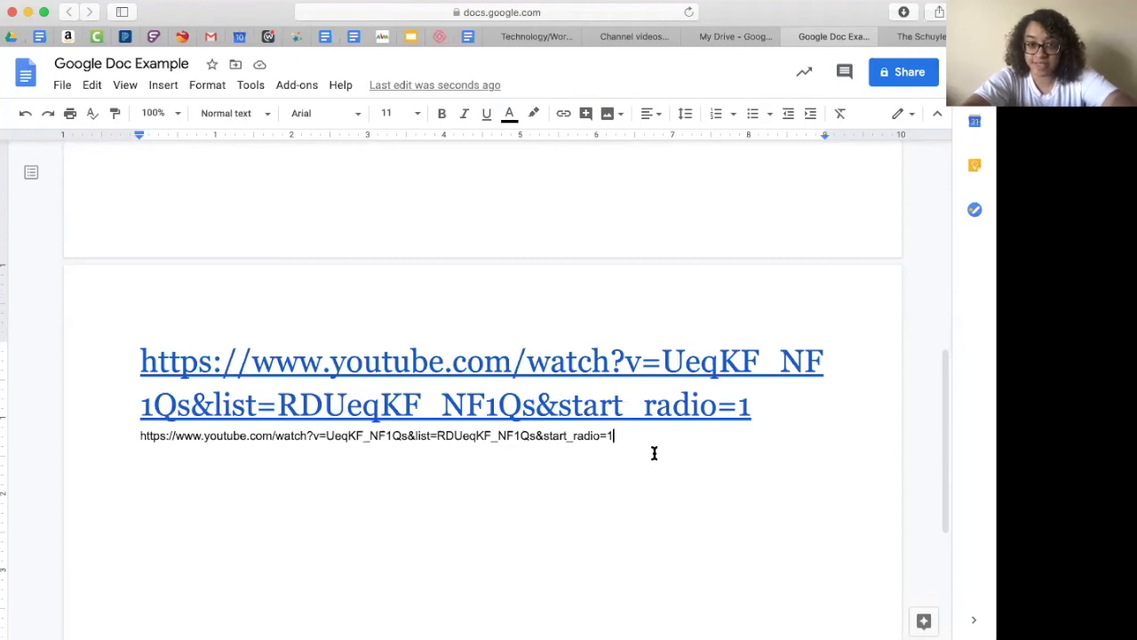
left_click(483, 437)
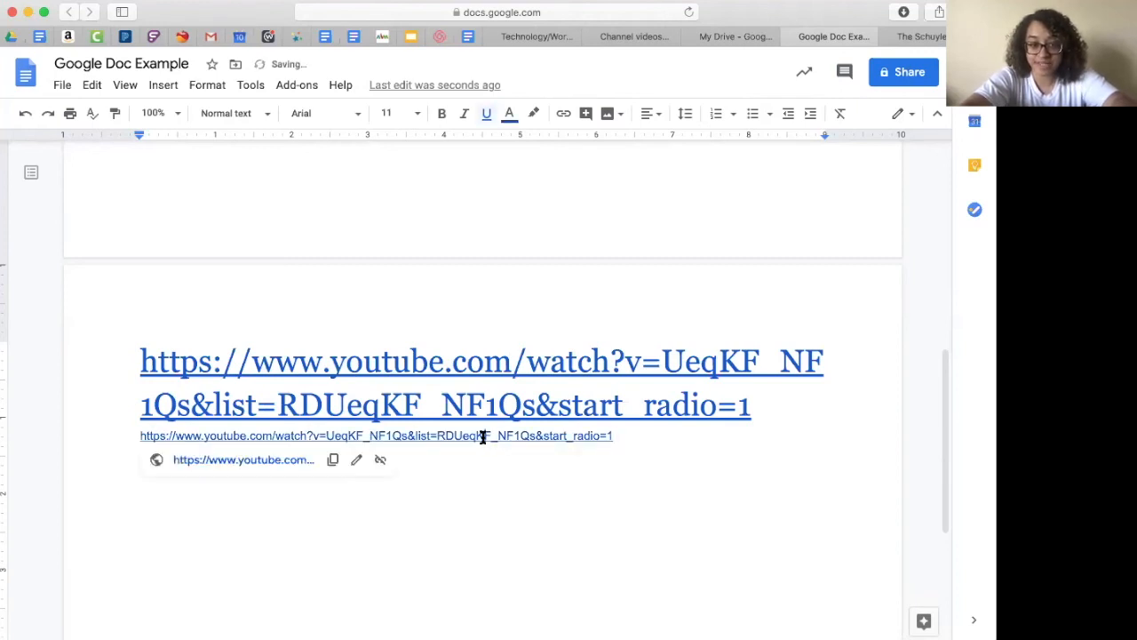
Change the smaller link's displayed text to "Hamilton - Schuyler Sisters", keeping the YouTube address as its target
left_click(356, 460)
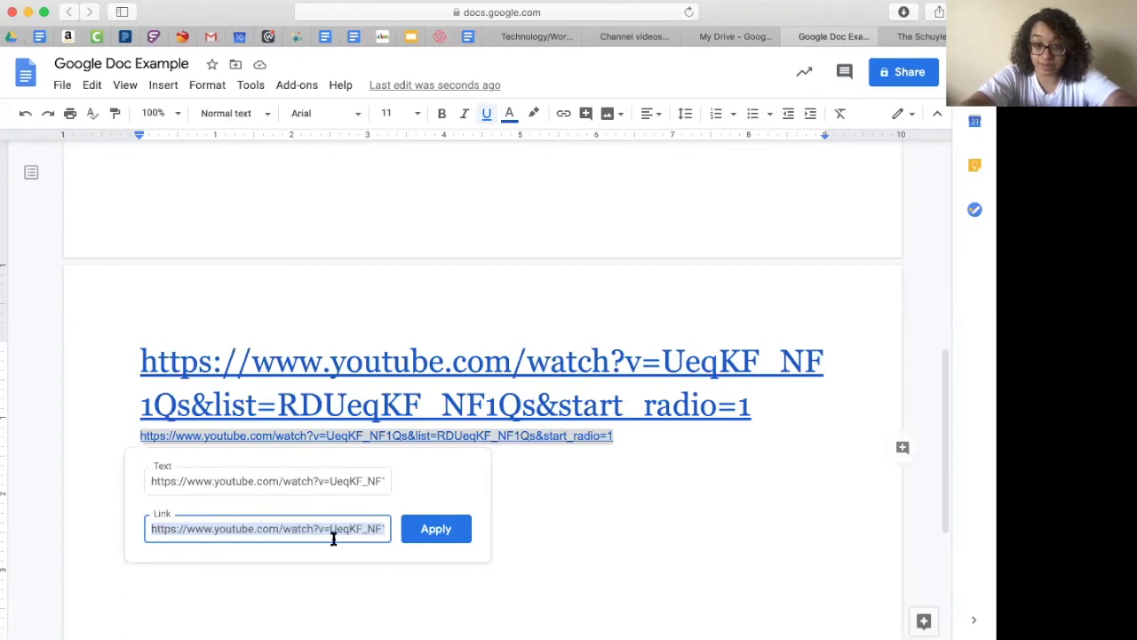
left_click(251, 479)
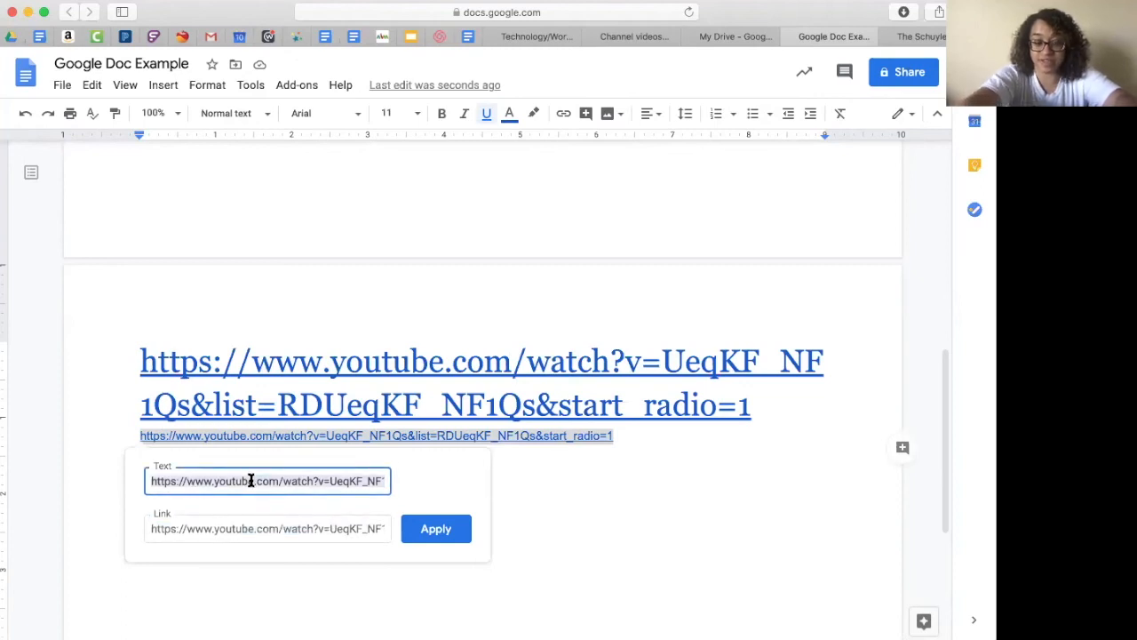
type("Hamilton - Schuyler")
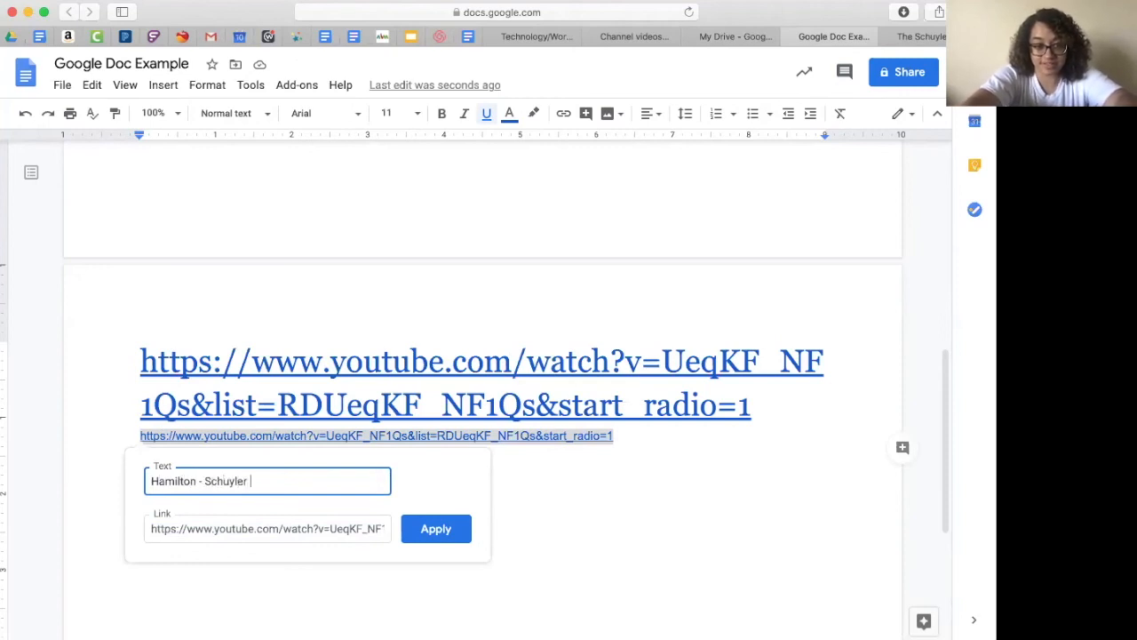
type("sters")
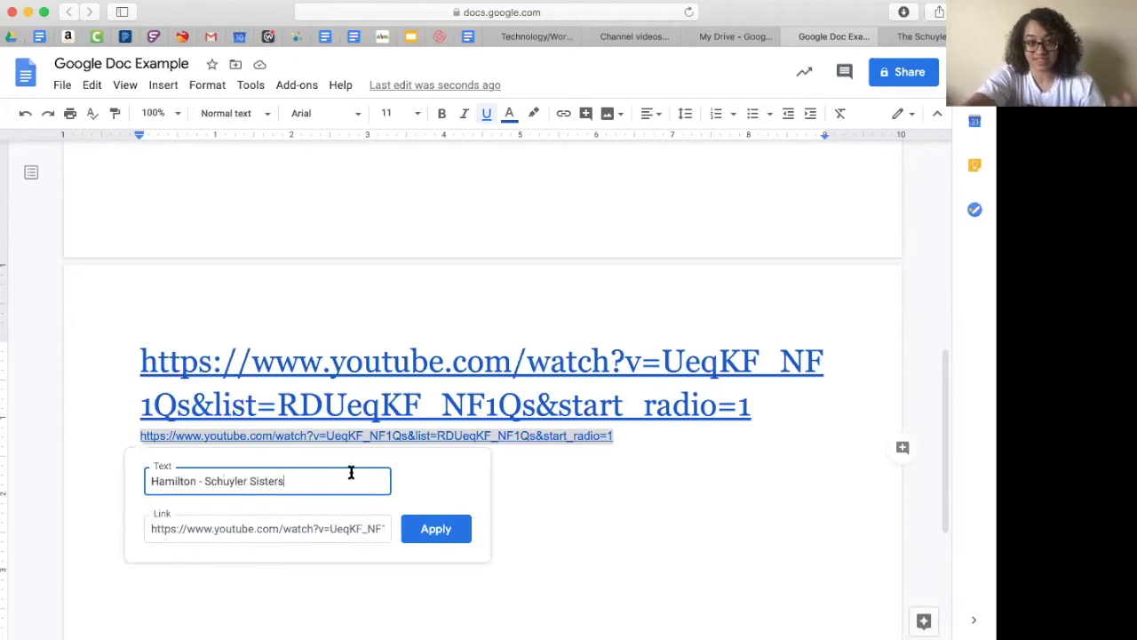
left_click(433, 528)
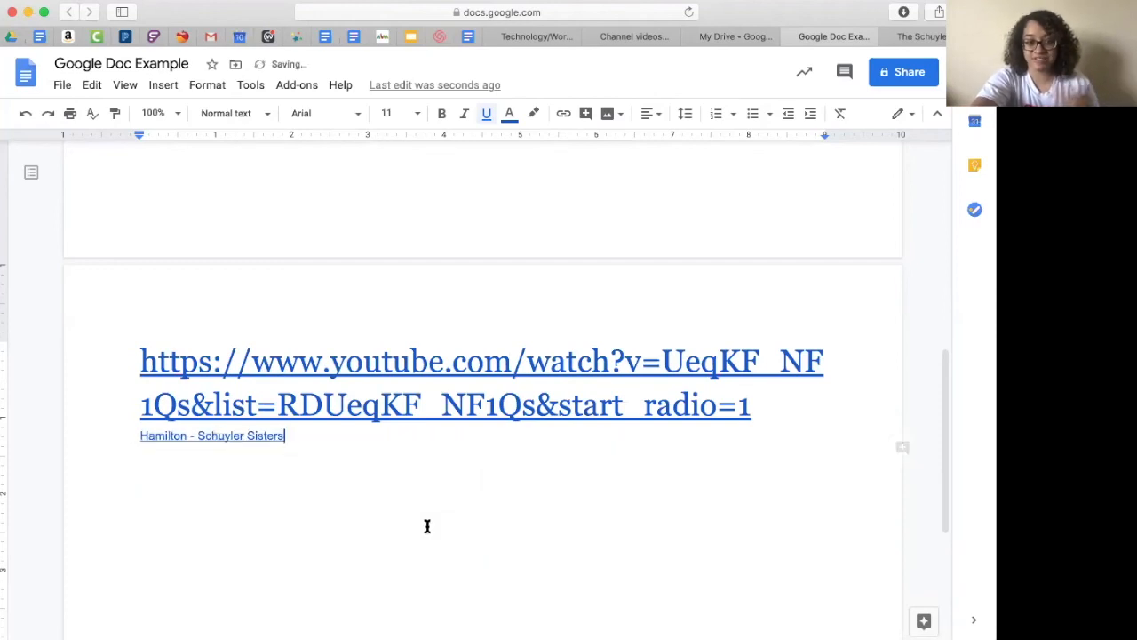
Test the large link by opening its video, and return to the document to show the preview of the Hamilton - Schuyler Sisters link
left_click(300, 393)
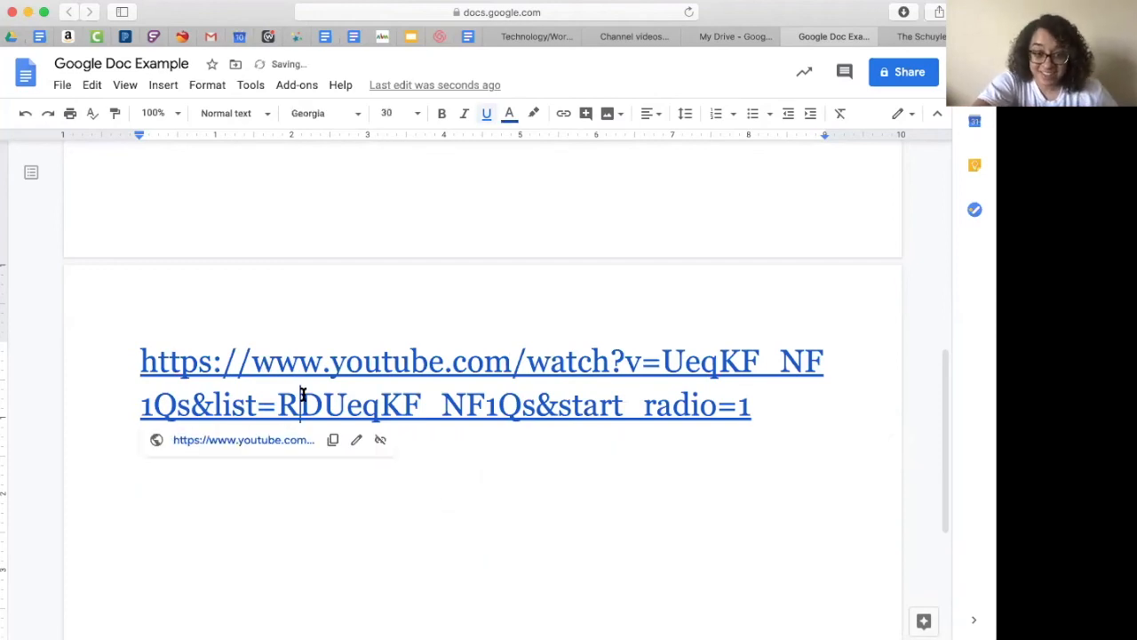
left_click(247, 444)
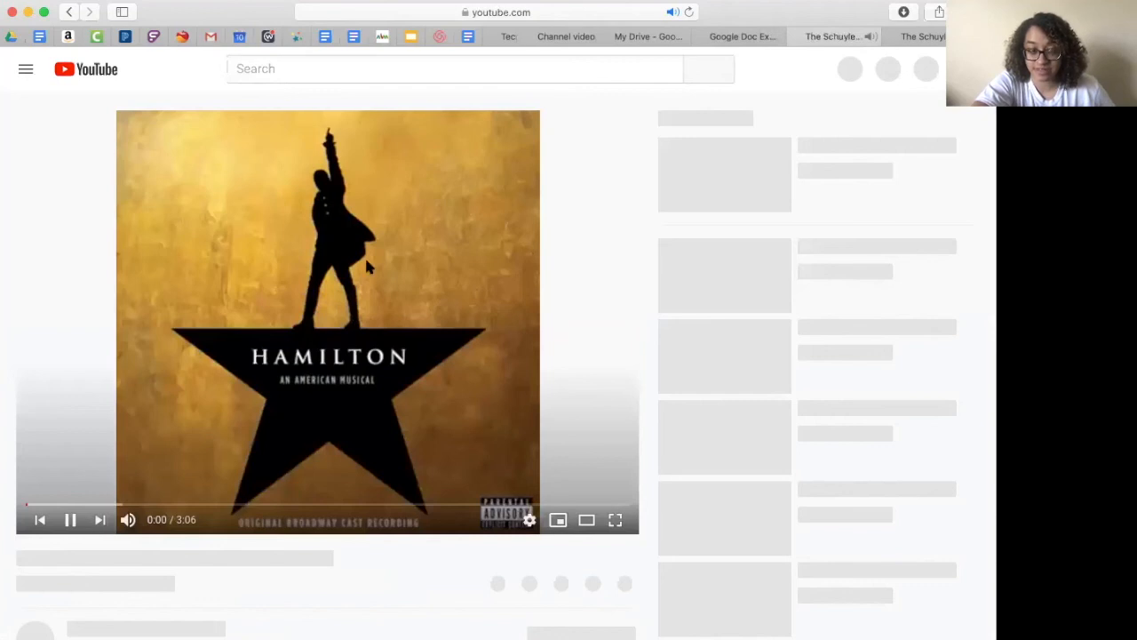
left_click(743, 37)
left_click(222, 435)
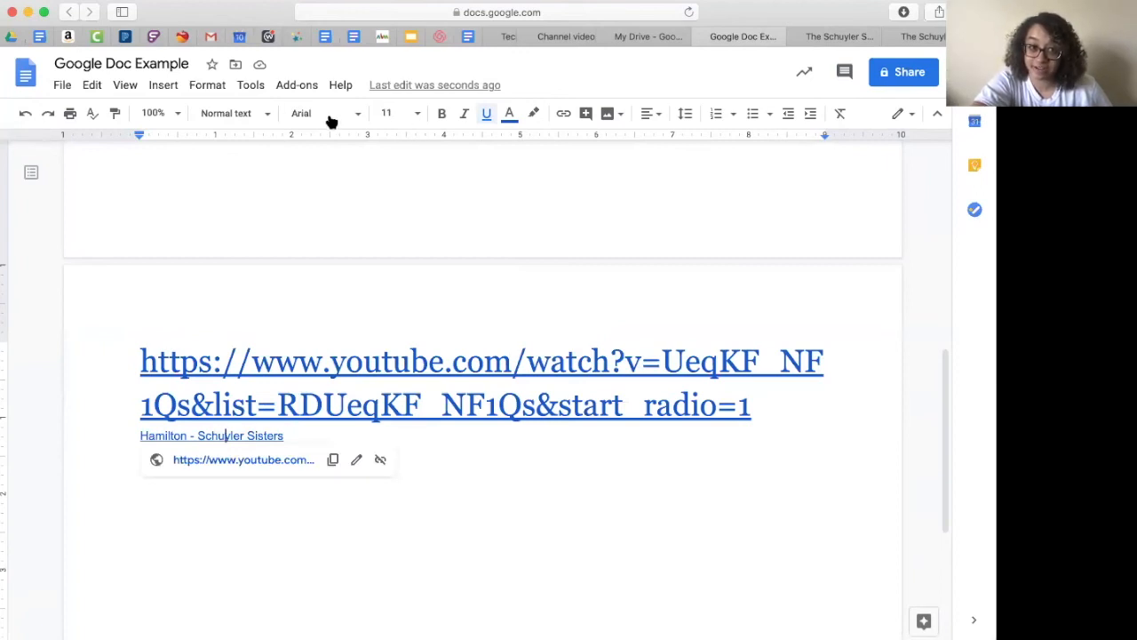
Test the Hamilton - Schuyler Sisters link by opening its video, pause playback, and return to the Google Doc Example document
left_click(455, 476)
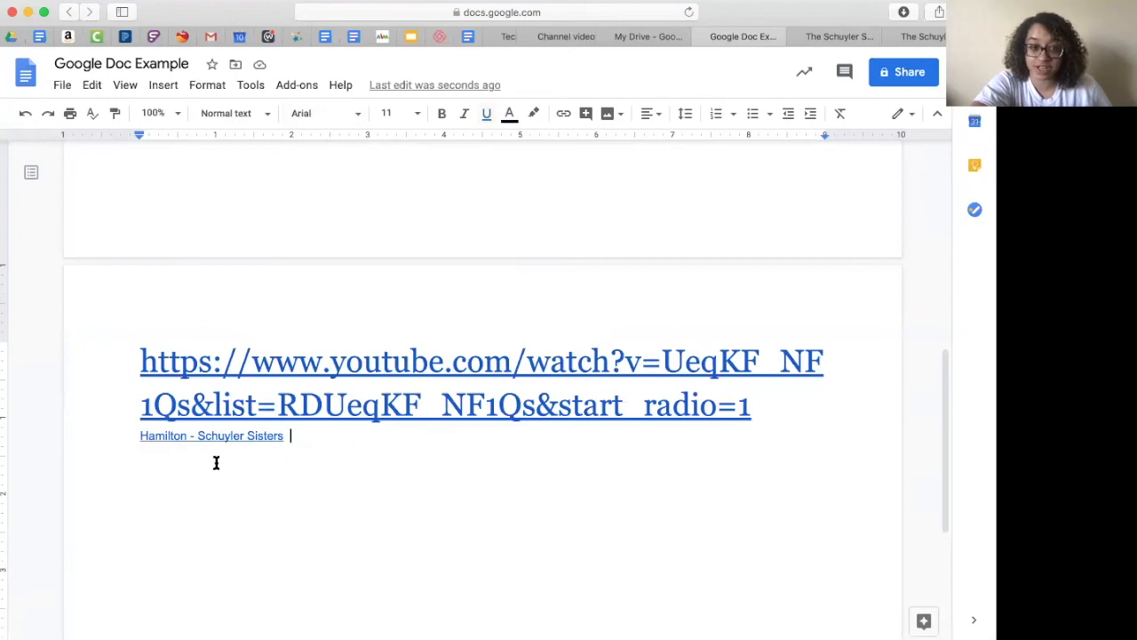
left_click(222, 437)
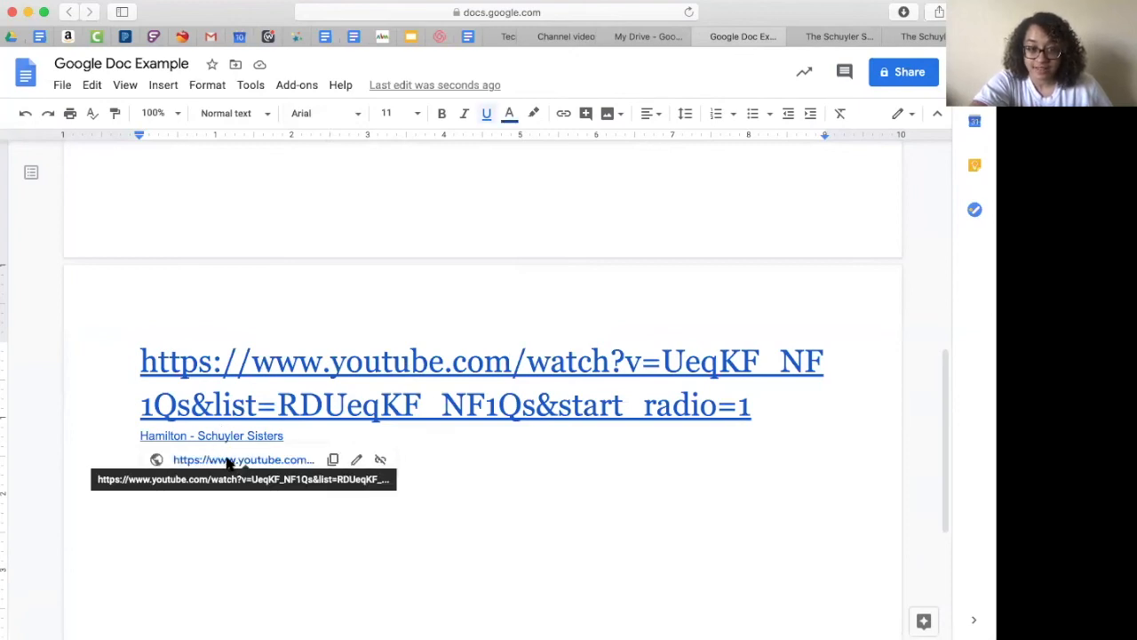
left_click(228, 460)
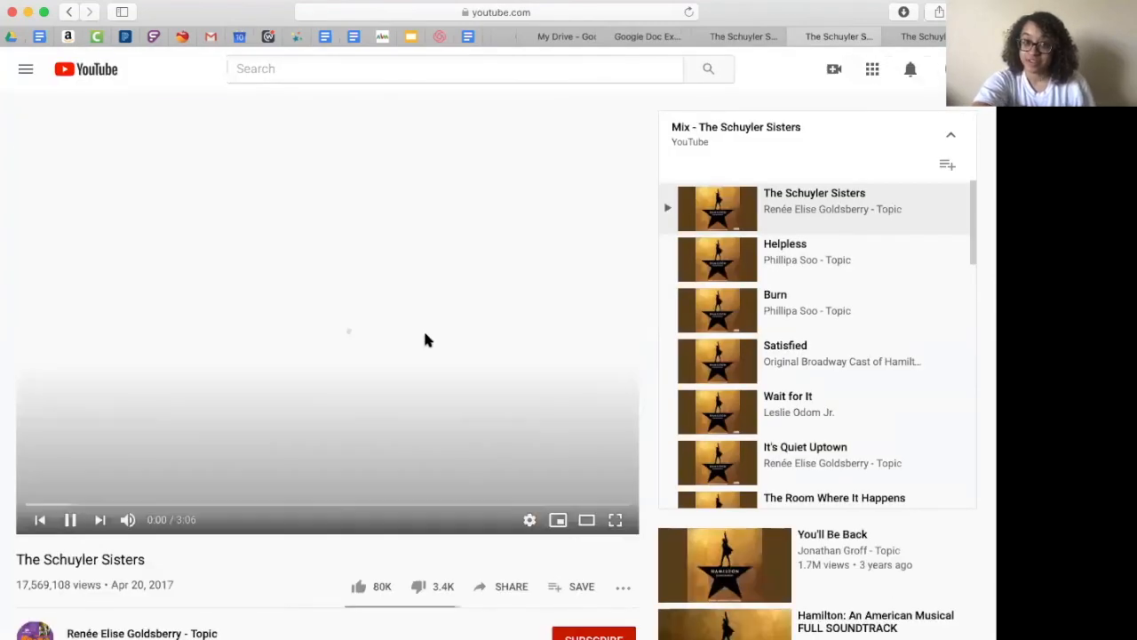
left_click(382, 312)
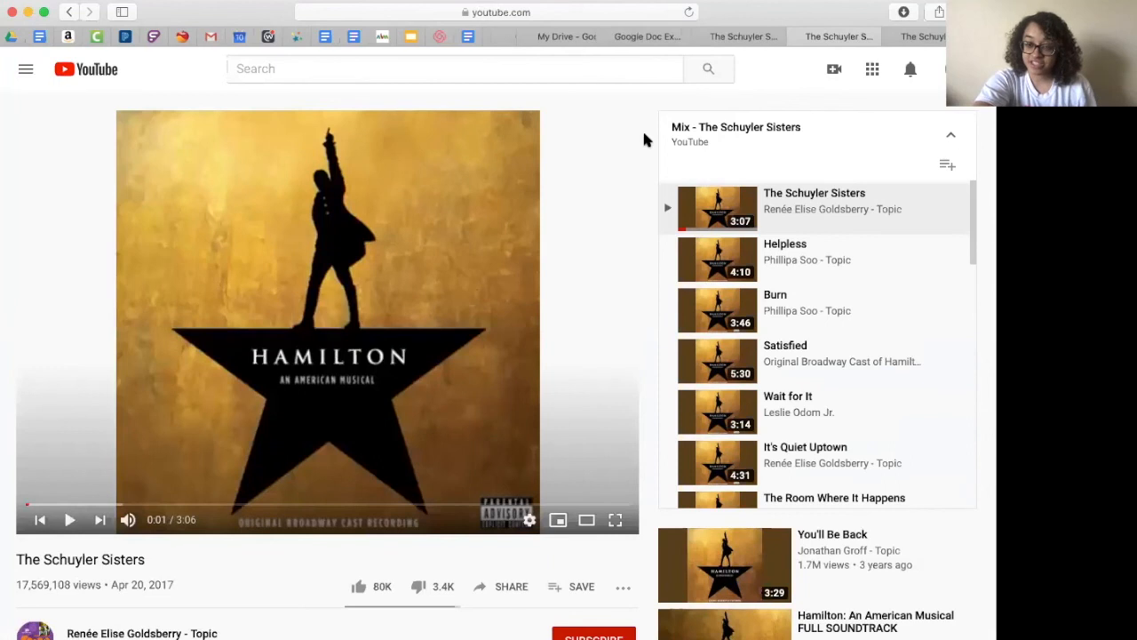
left_click(751, 36)
left_click(658, 37)
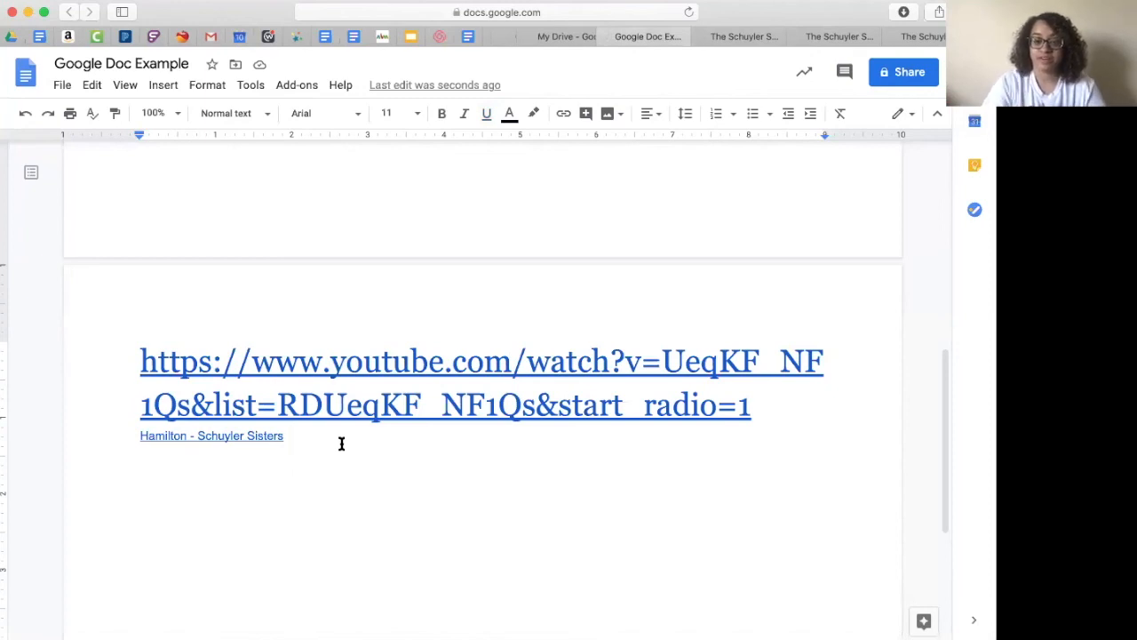
Add the line "Hamilton - Schuyler Sisters -" below the small link and paste a copy of the large YouTube address after it
key("Return")
key("Return")
type("Hami")
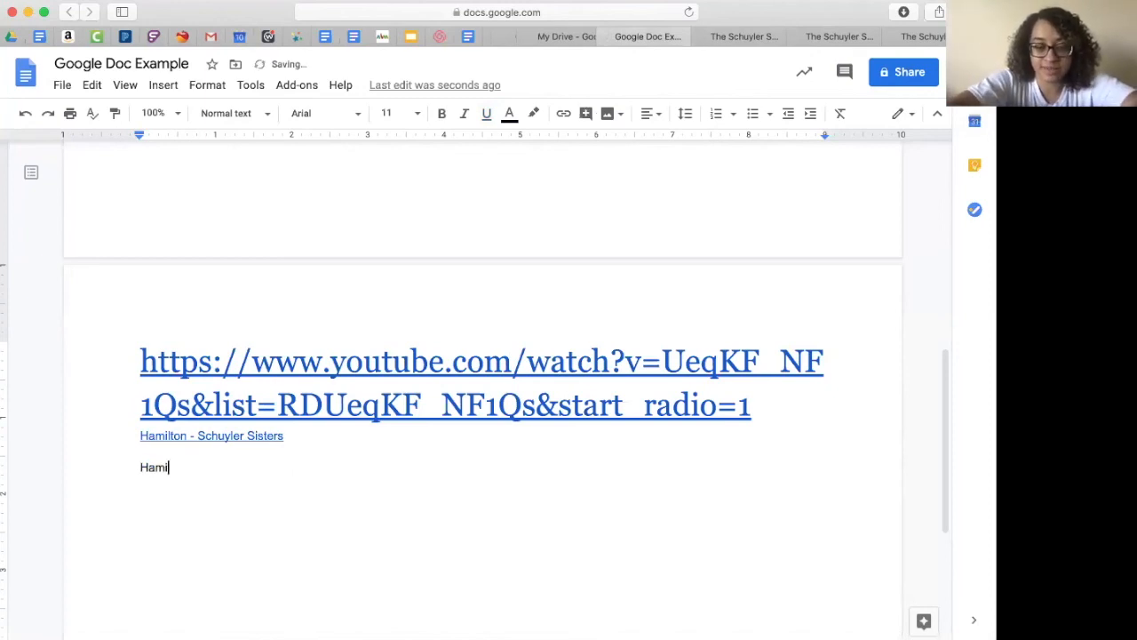
type("lton - SchuylersSisters -")
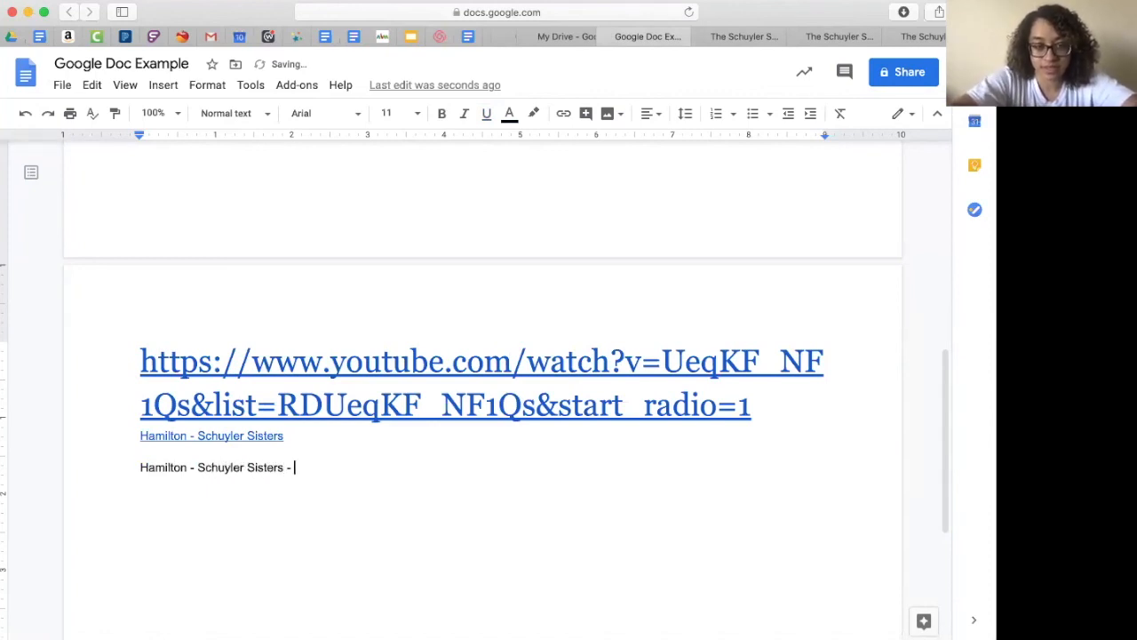
left_click_drag(141, 361, 757, 402)
key("cmd+c")
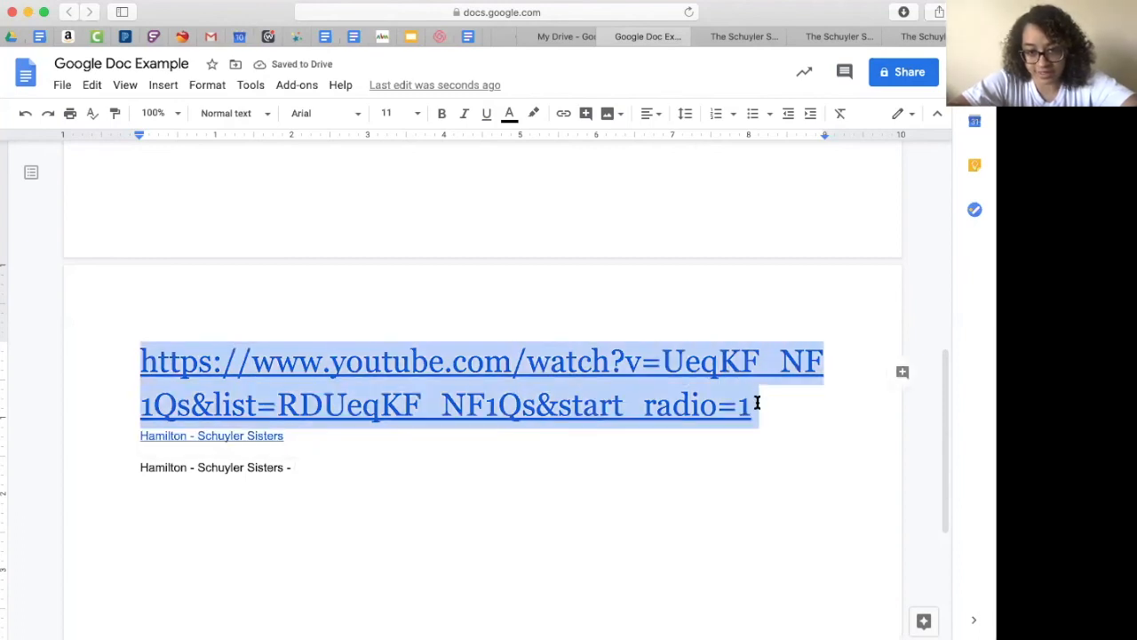
left_click(426, 470)
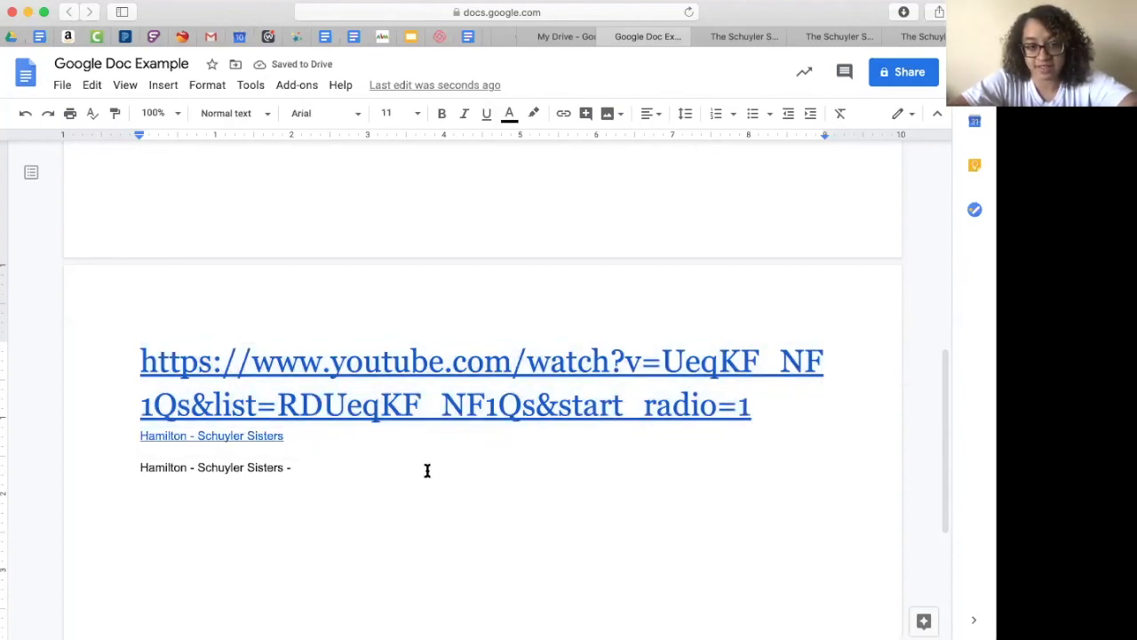
key("cmd+v")
Format the new Hamilton - Schuyler Sisters line and its pasted YouTube address in Georgia, size 14
left_click_drag(535, 566, 124, 462)
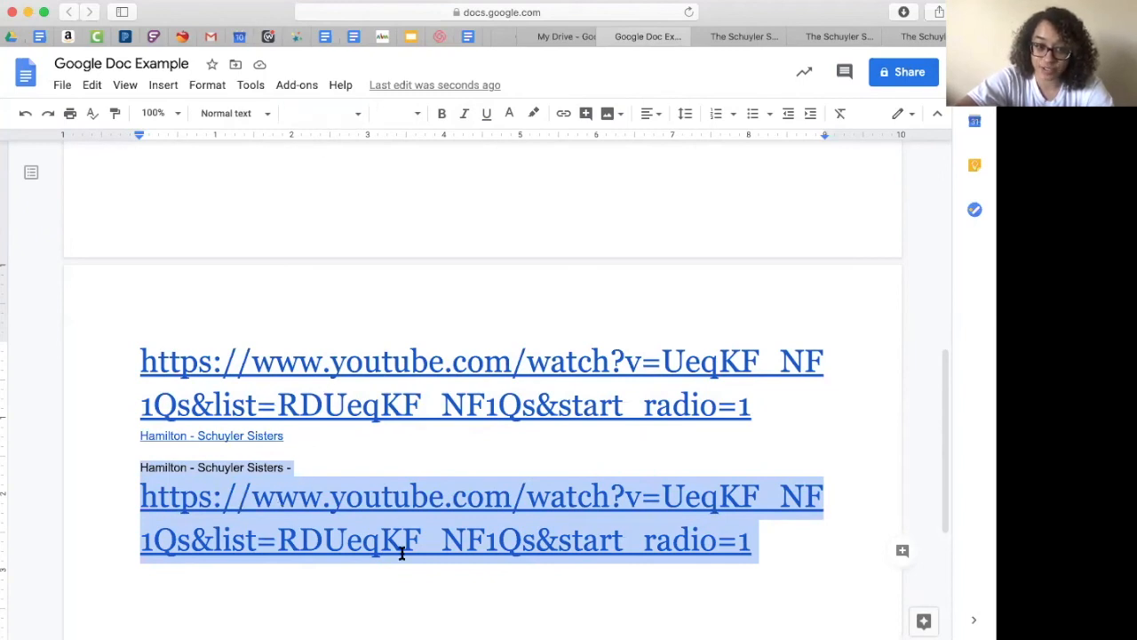
scroll(236, 473, "up", 5)
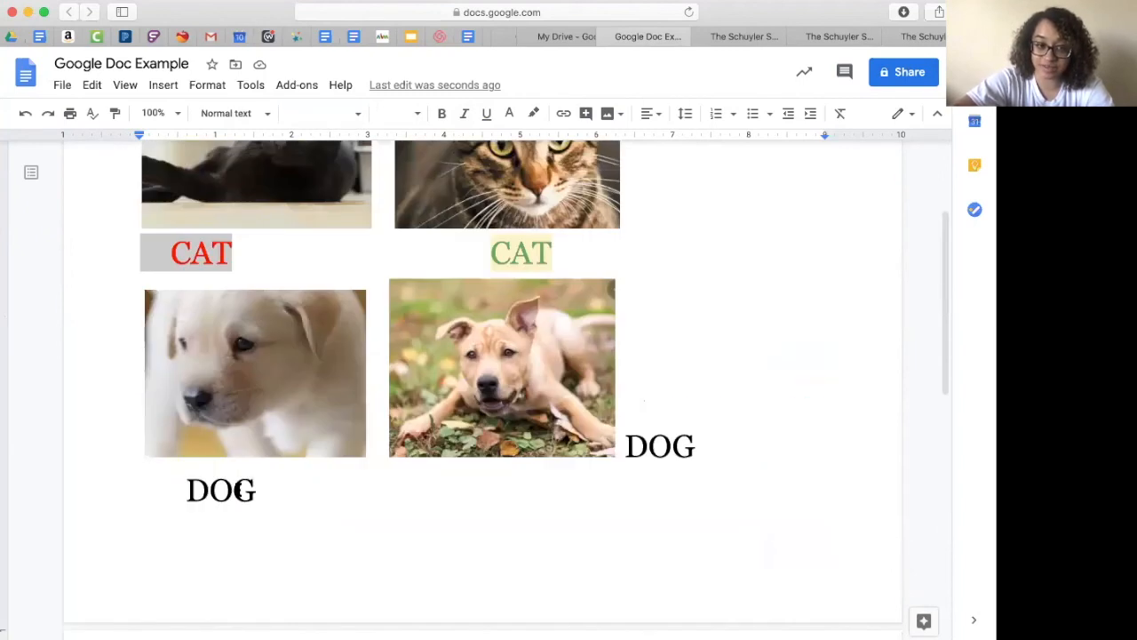
scroll(236, 485, "down", 6)
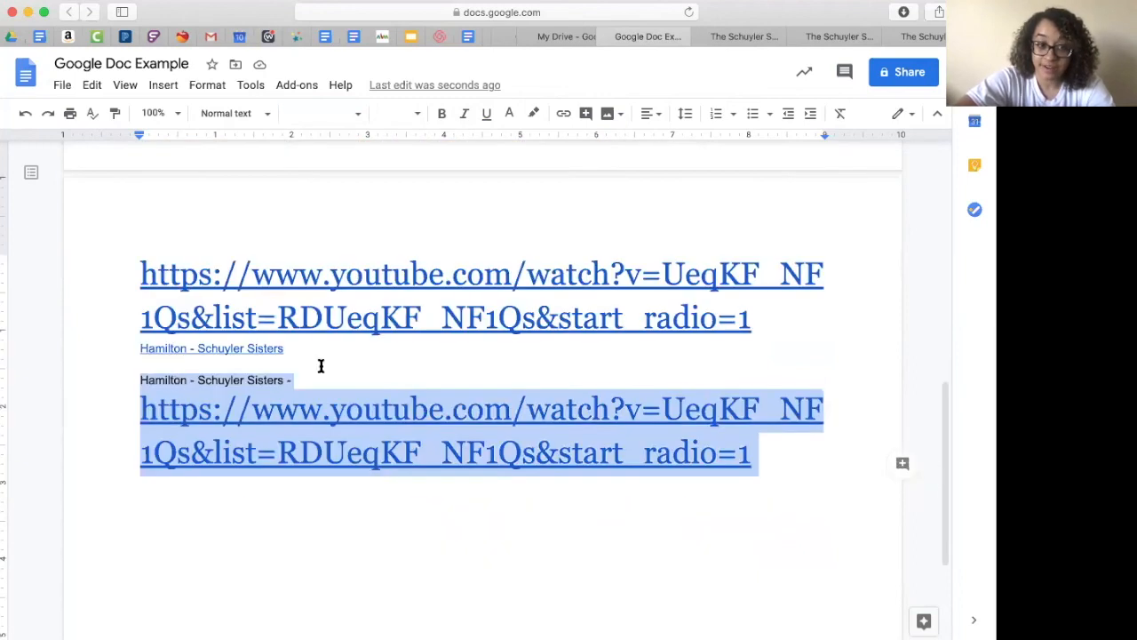
left_click(353, 114)
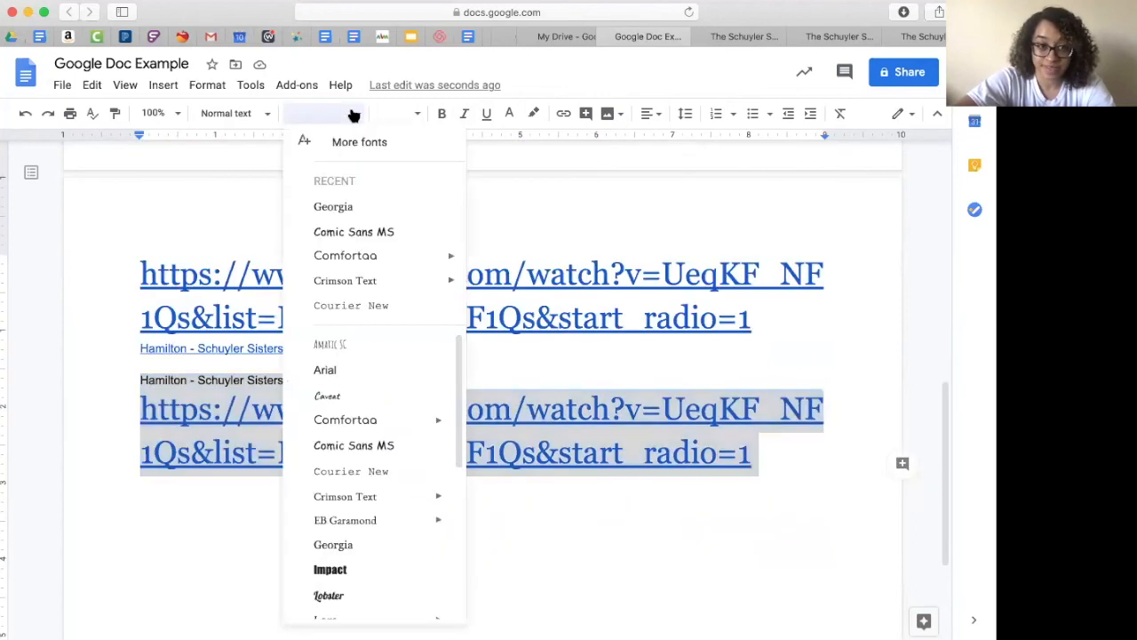
left_click(364, 213)
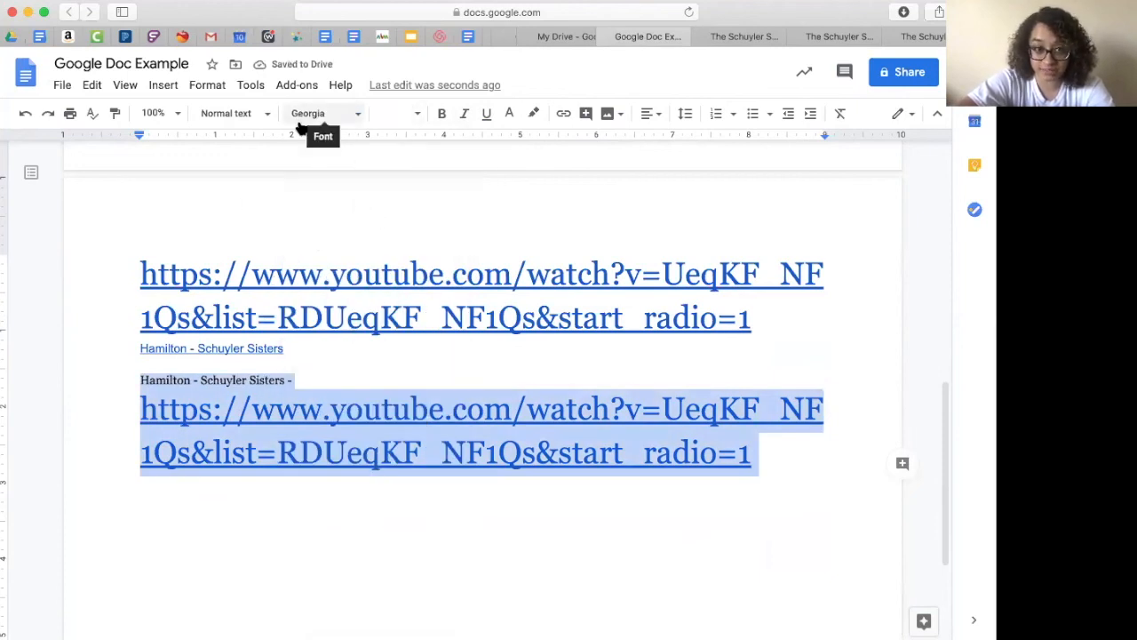
left_click(406, 113)
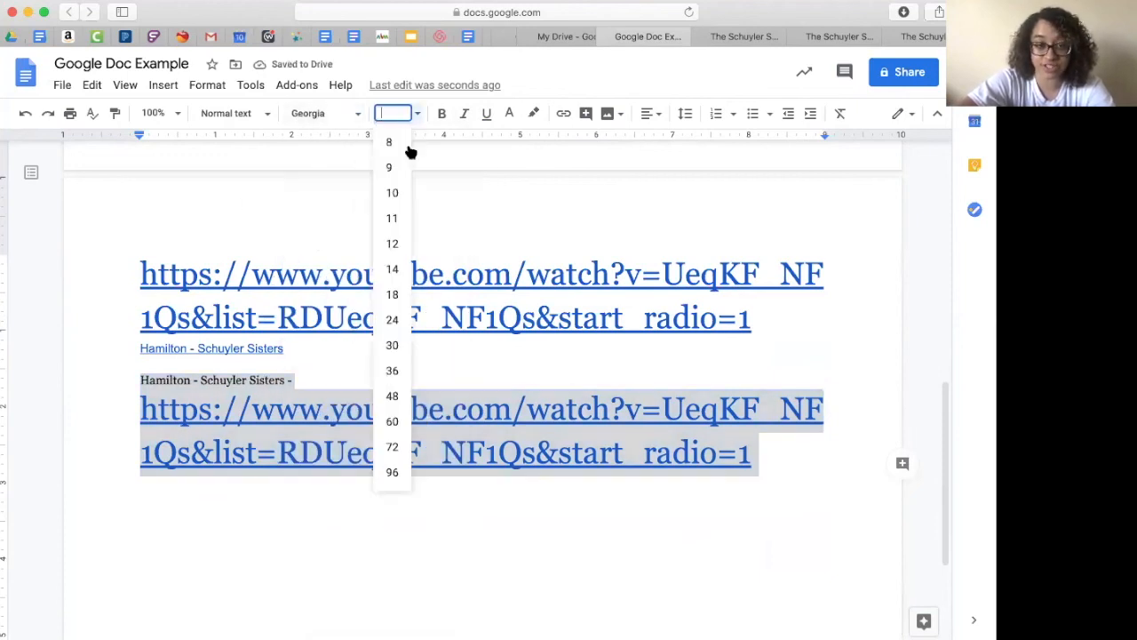
left_click(393, 266)
left_click(774, 406)
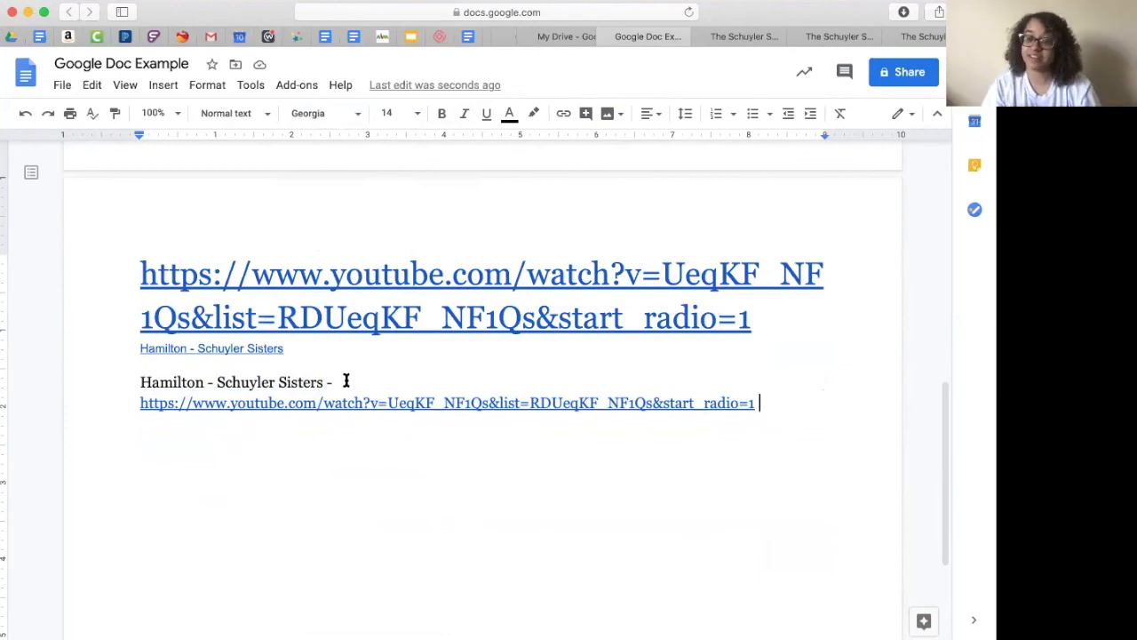
Copy the size 14 YouTube address and paste it again below, separated by a blank line
key("Return")
left_click(139, 406)
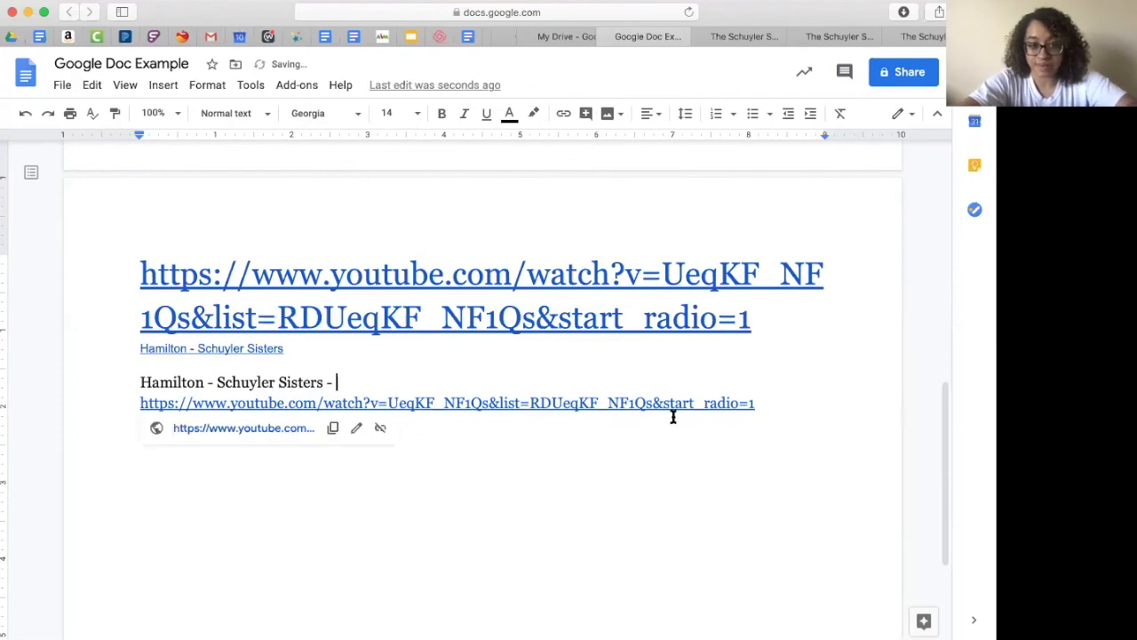
left_click(731, 403, "shift")
key("super+c")
left_click(303, 458)
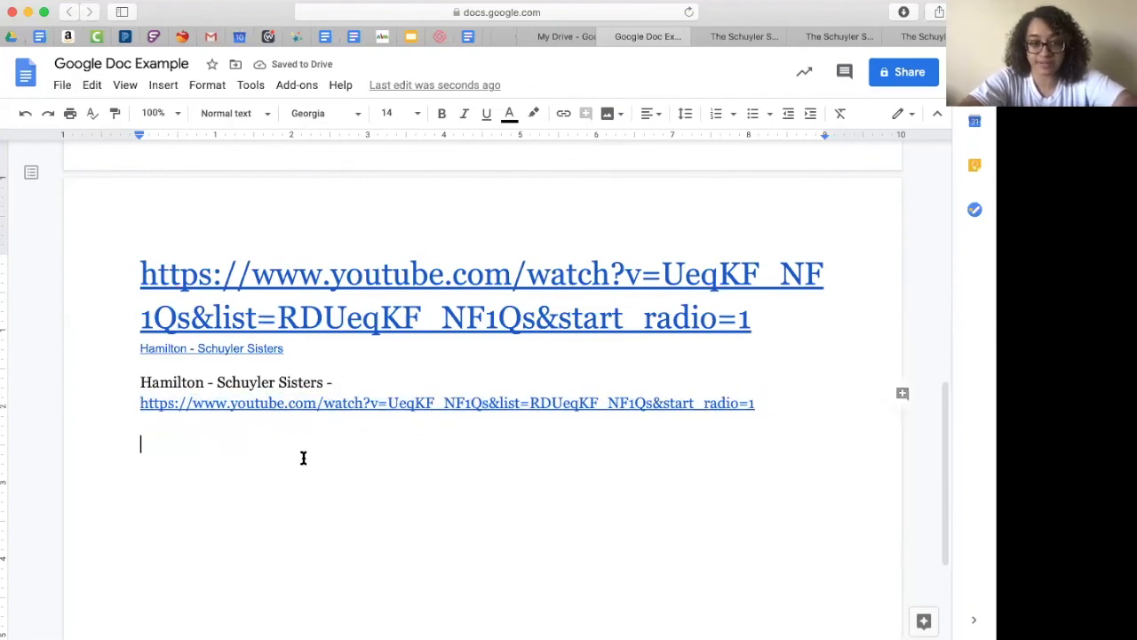
key("super+v")
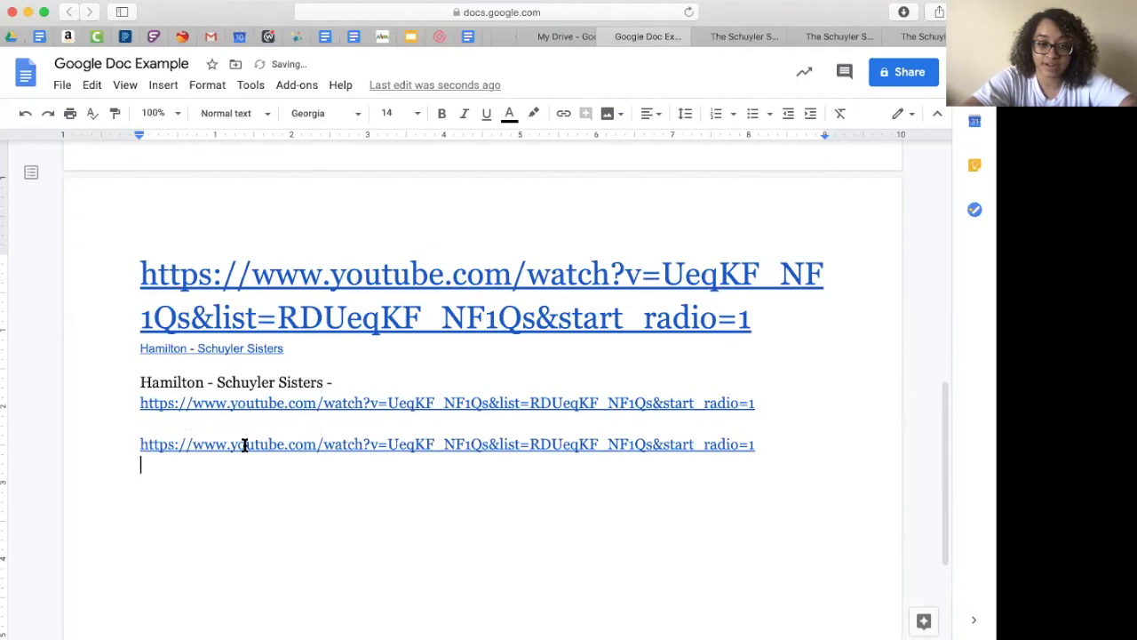
Change the displayed text of the lowest YouTube link to "Hamilton Schuyler Sisters", keeping its link address
left_click(245, 445)
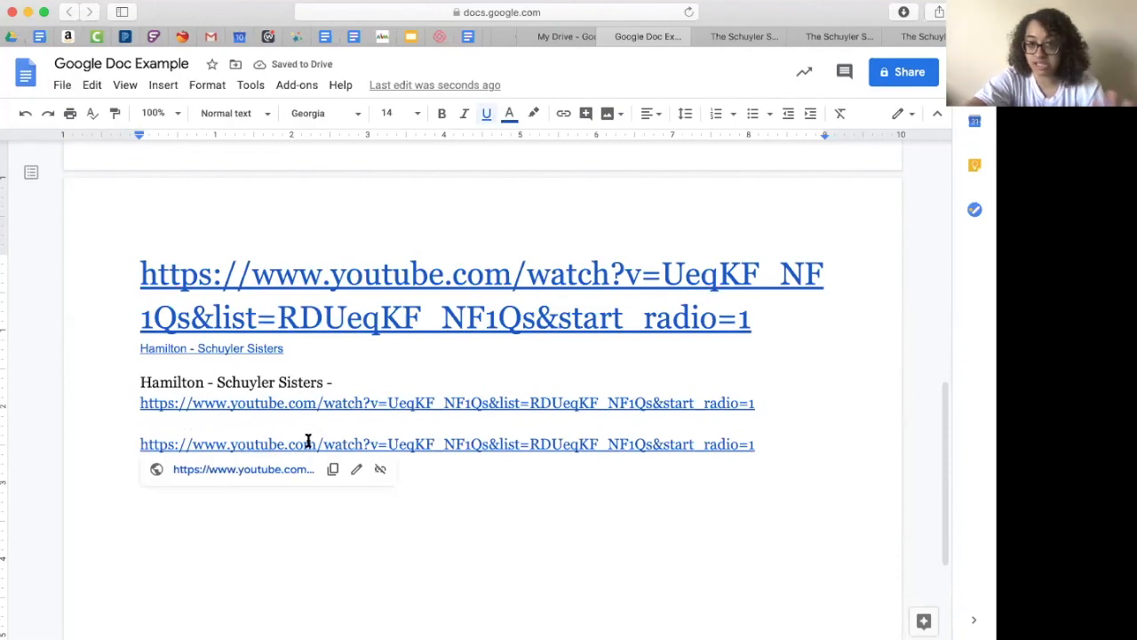
left_click(358, 471)
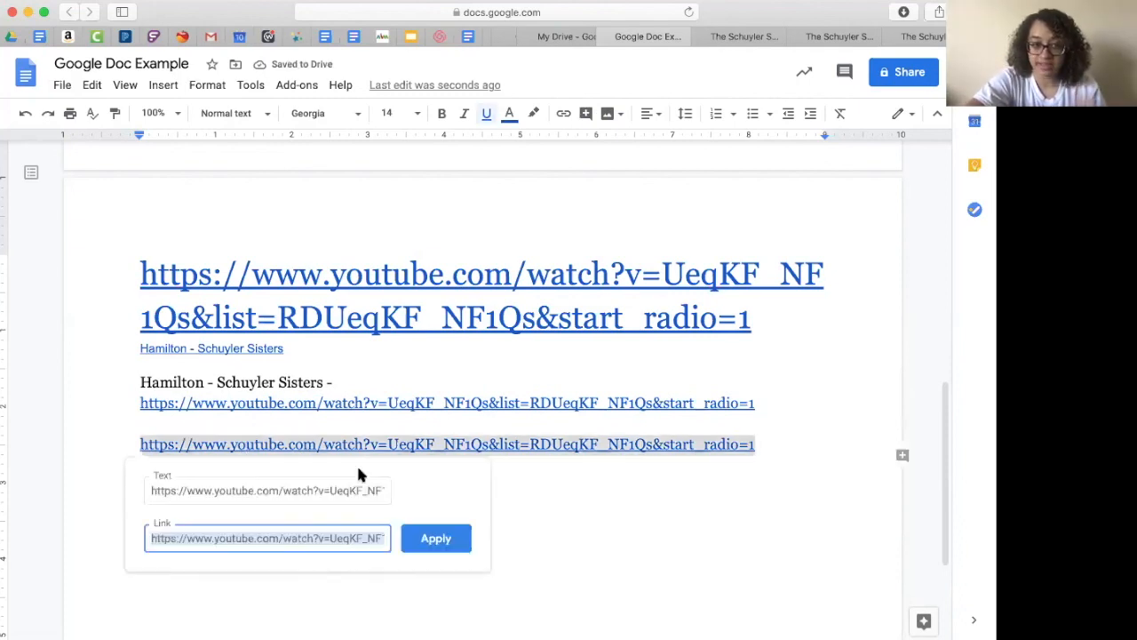
double_click(248, 490)
triple_click(248, 491)
type("Ha")
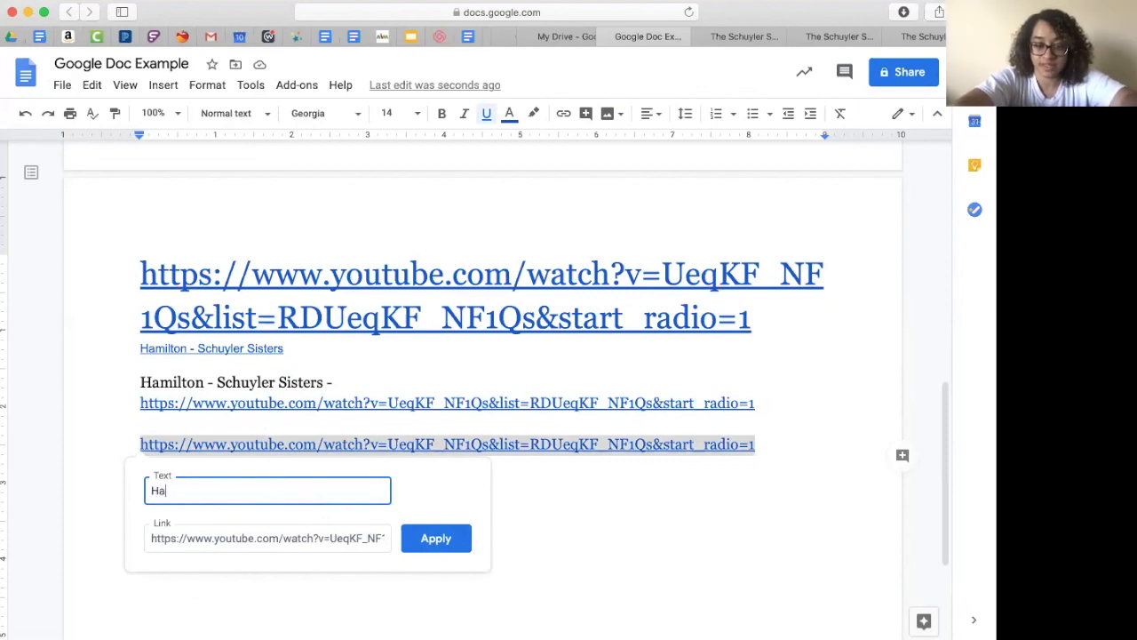
type("mitlon")
key("BackSpace")
key("BackSpace")
key("BackSpace")
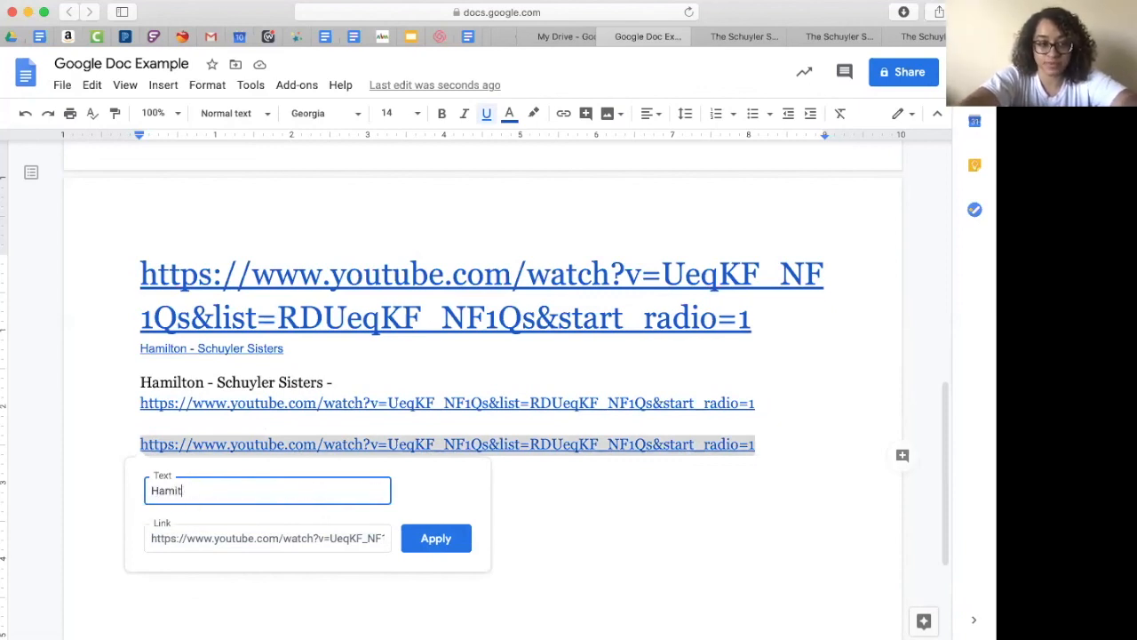
type("lton Schu")
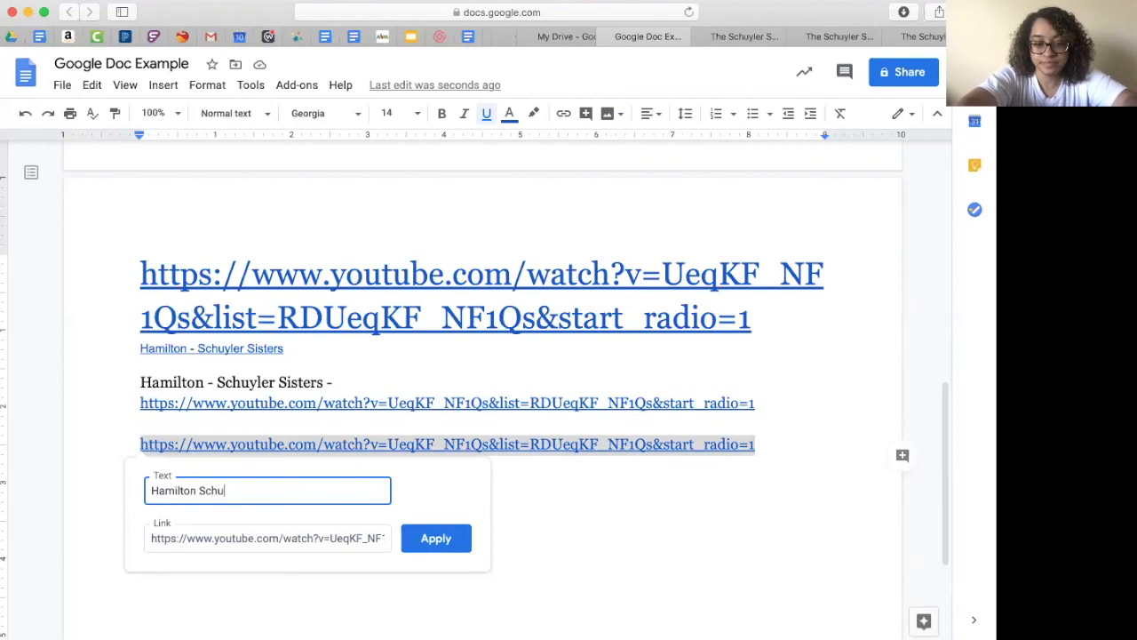
type("yler Sisters")
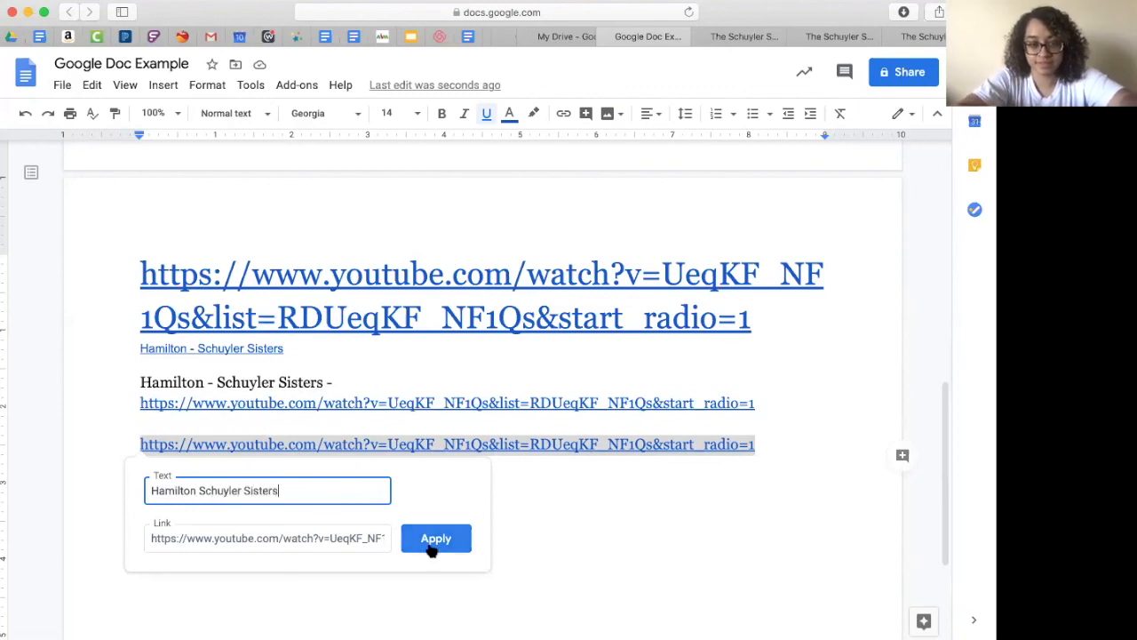
left_click(434, 540)
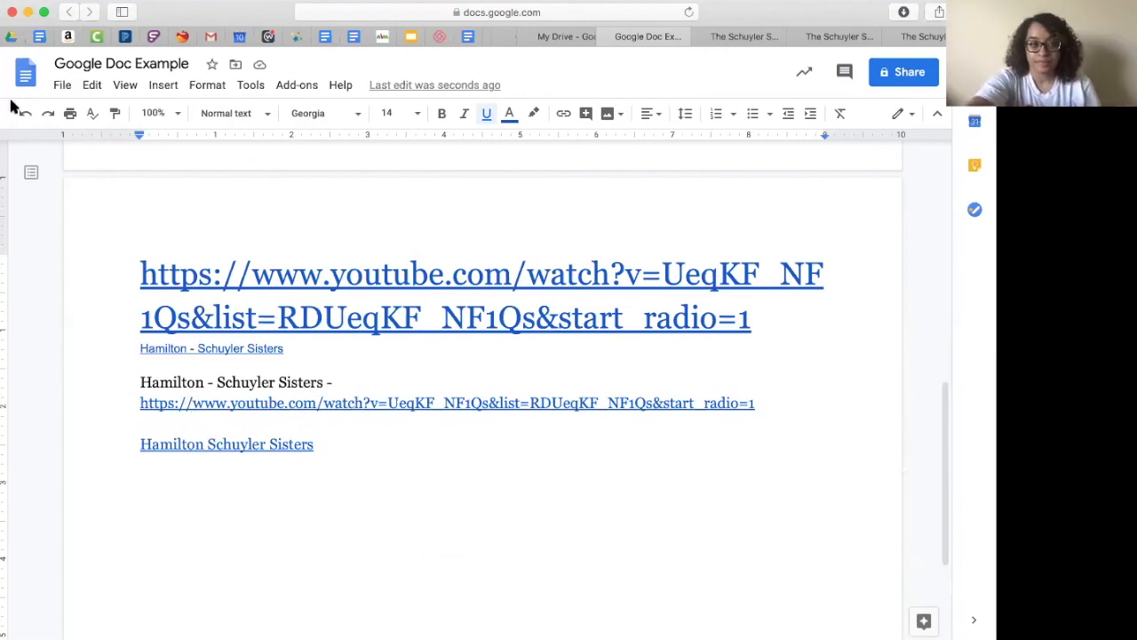
Download the document as a PDF Document (.pdf)
left_click(62, 86)
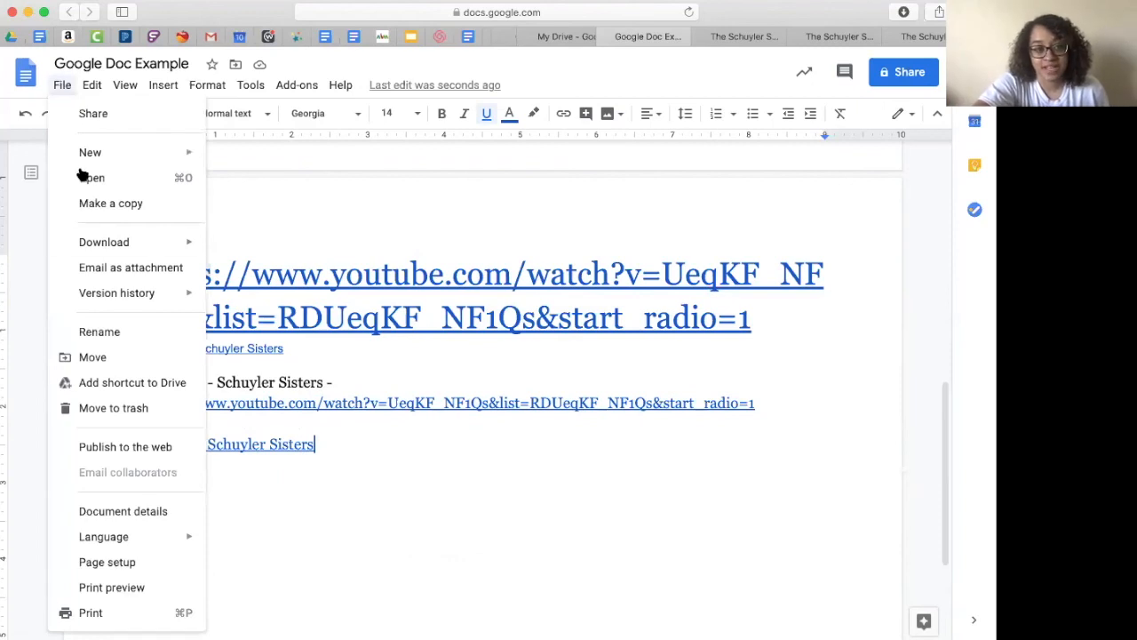
mouse_move(101, 242)
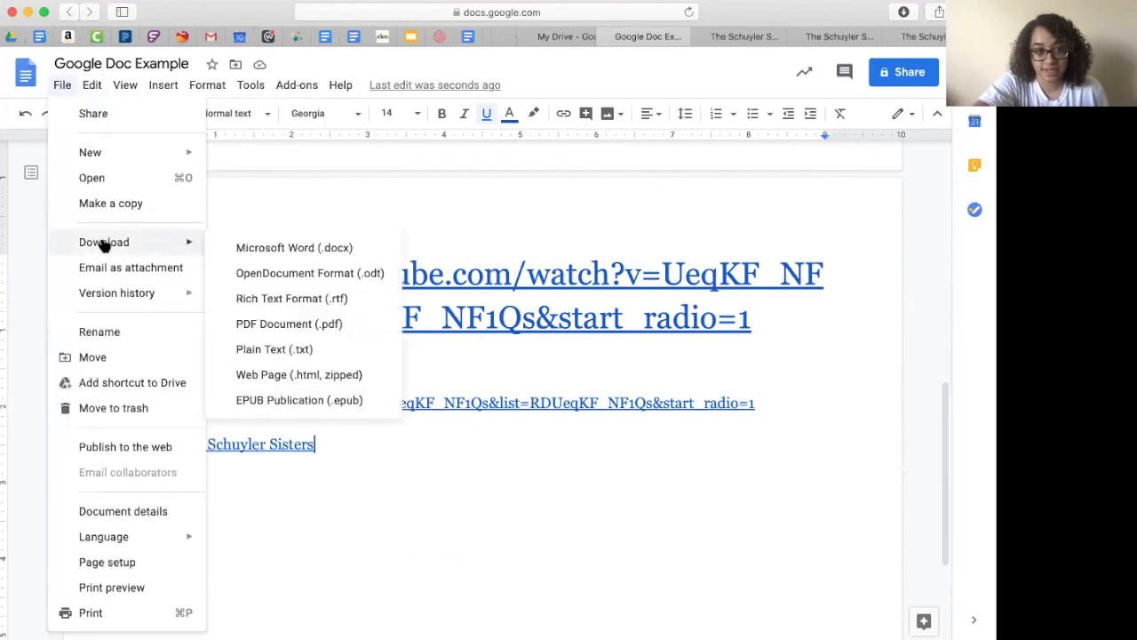
left_click(262, 324)
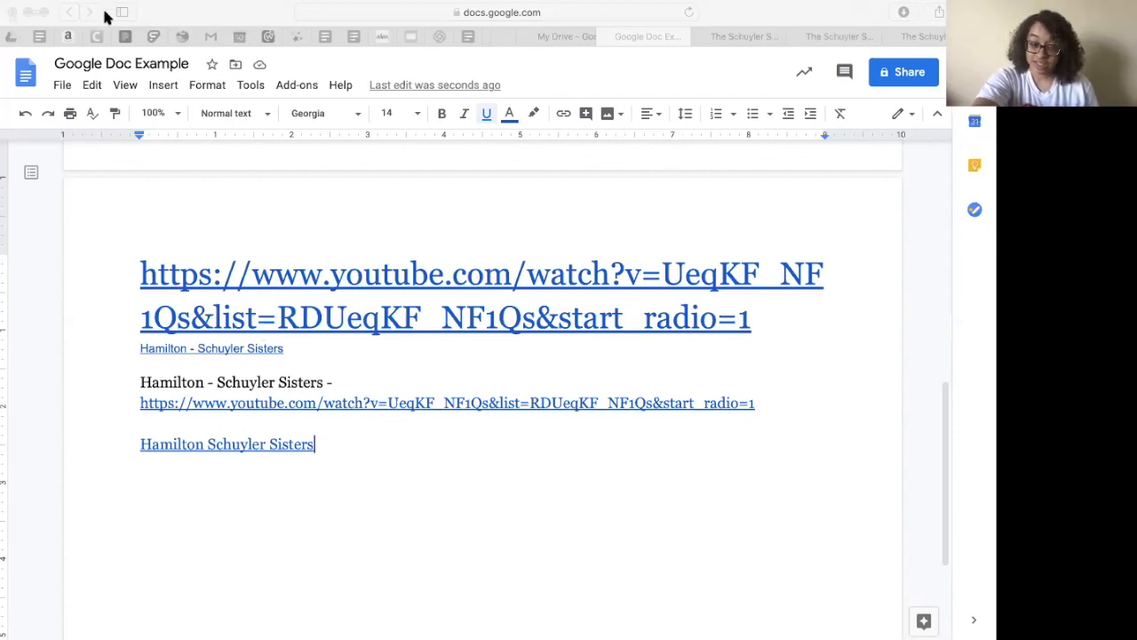
Download the document in Plain Text (.txt) format
left_click(62, 85)
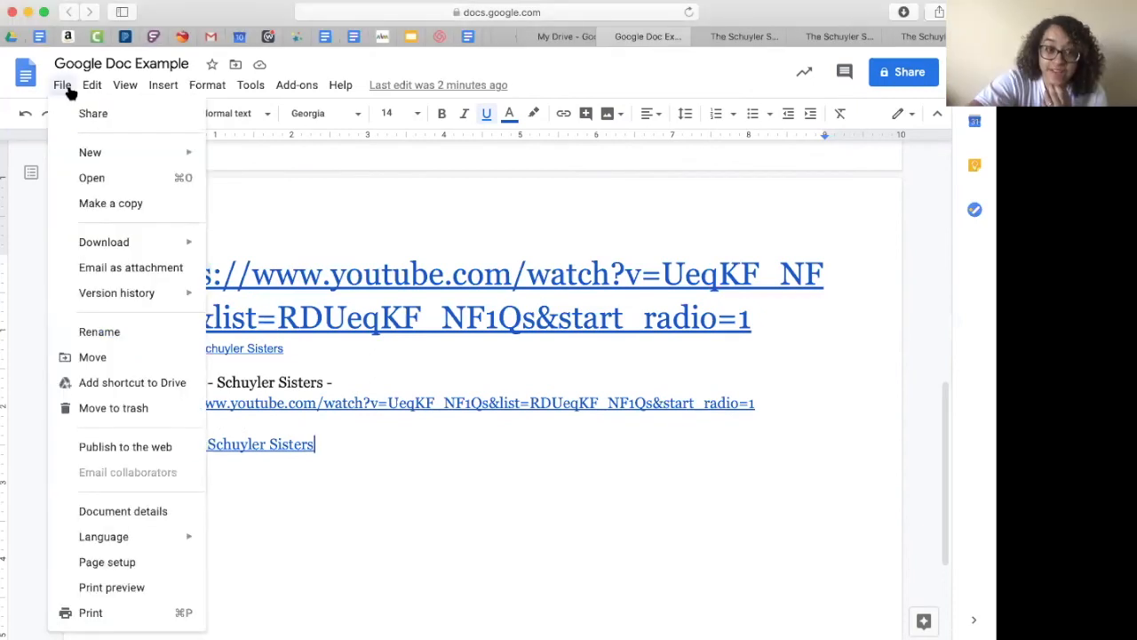
mouse_move(96, 242)
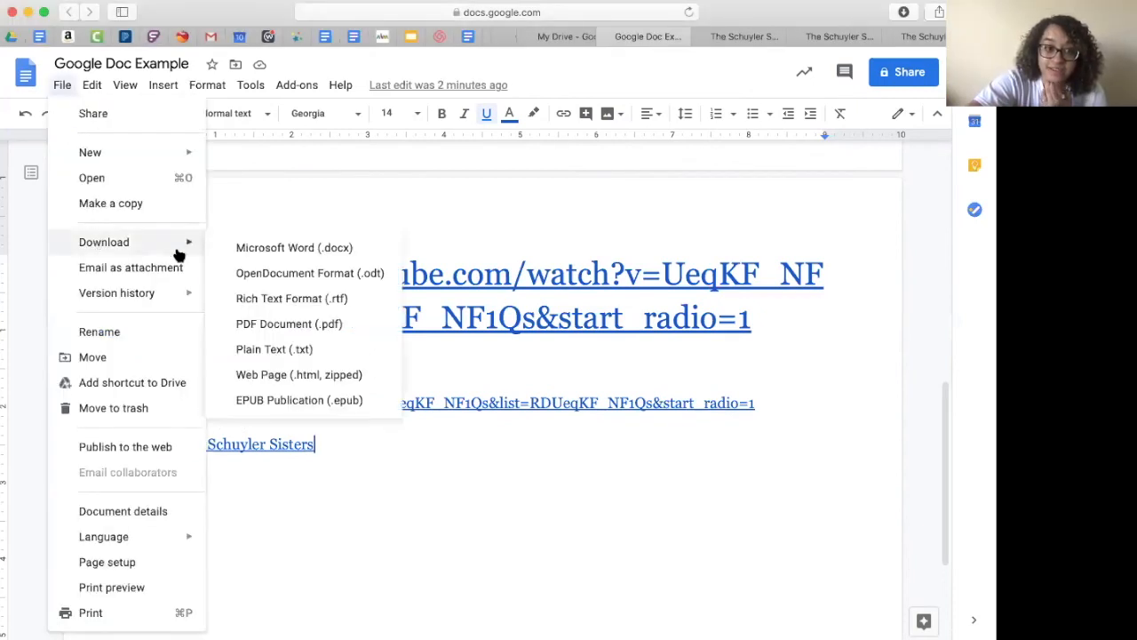
left_click(307, 349)
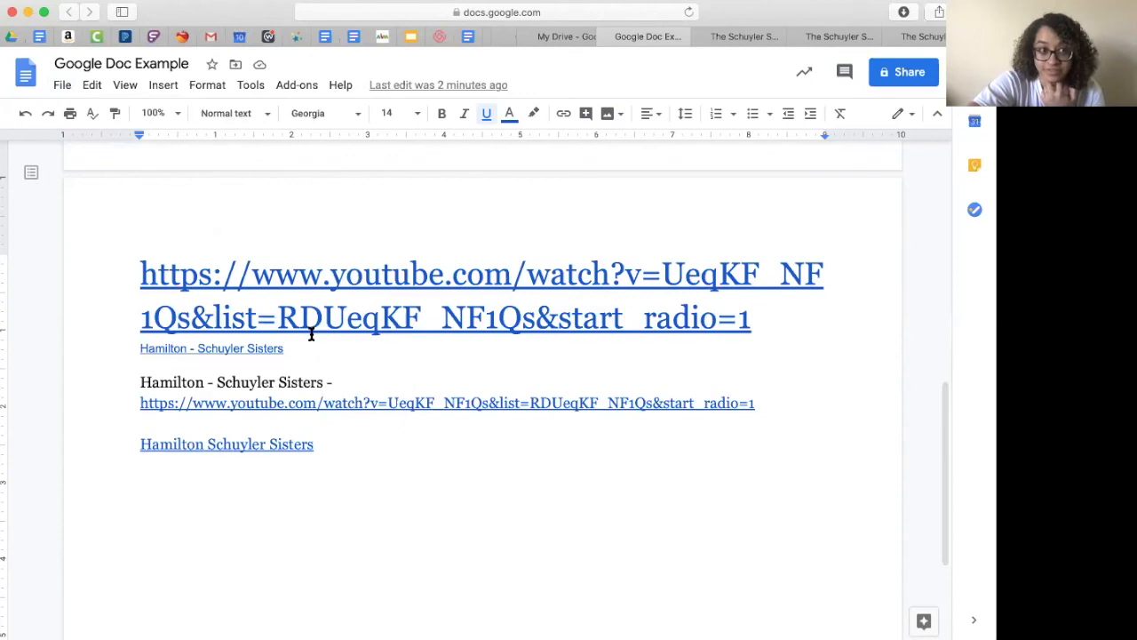